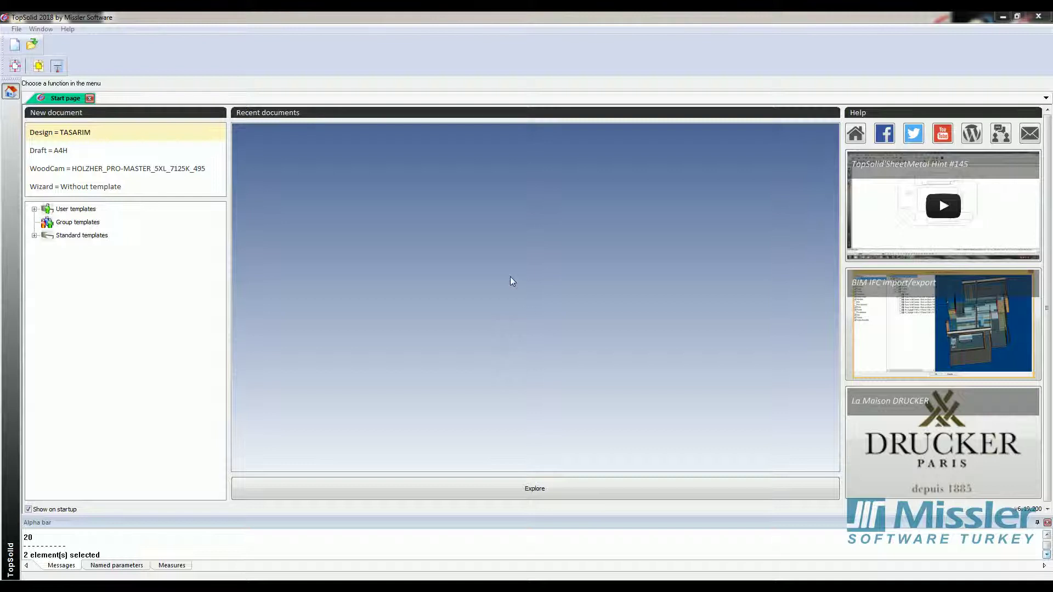
# Drag unit.dxf from the desktop into the TopSolid window to import it
pyautogui.click(1004, 17)
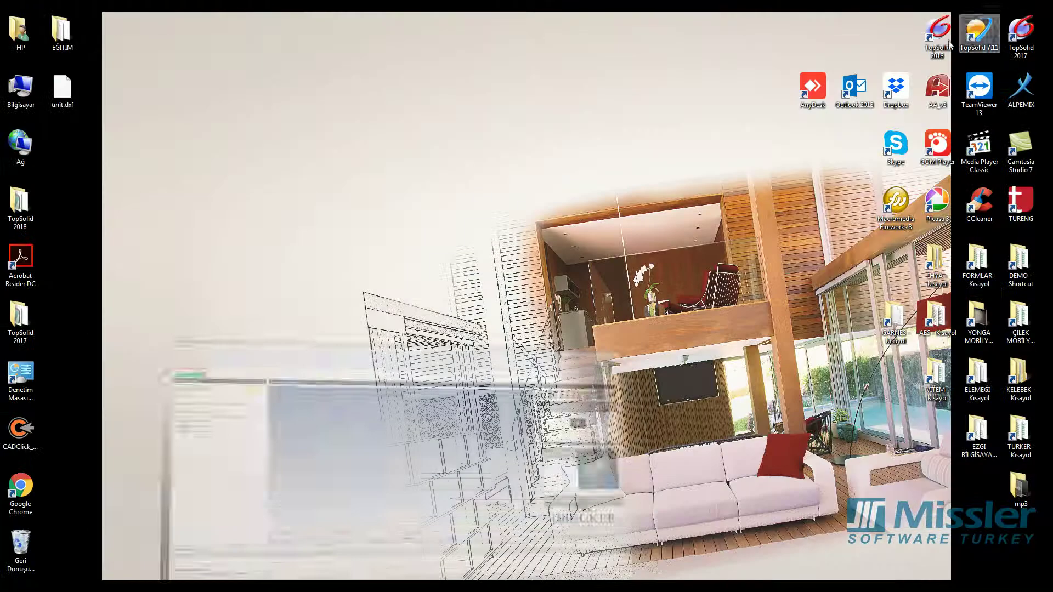
pyautogui.click(62, 93)
pyautogui.moveTo(59, 92)
pyautogui.mouseDown()
pyautogui.moveTo(297, 581)
pyautogui.moveTo(406, 222)
pyautogui.mouseUp()
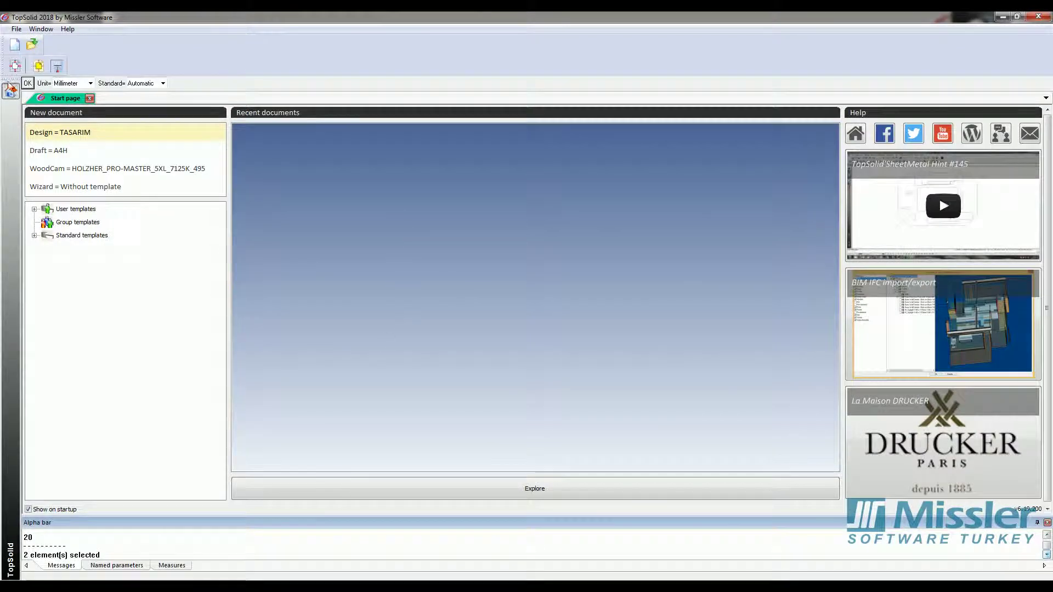
# Import unit.dxf with Millimeter units and the Iso standard
pyautogui.click(90, 83)
pyautogui.click(163, 83)
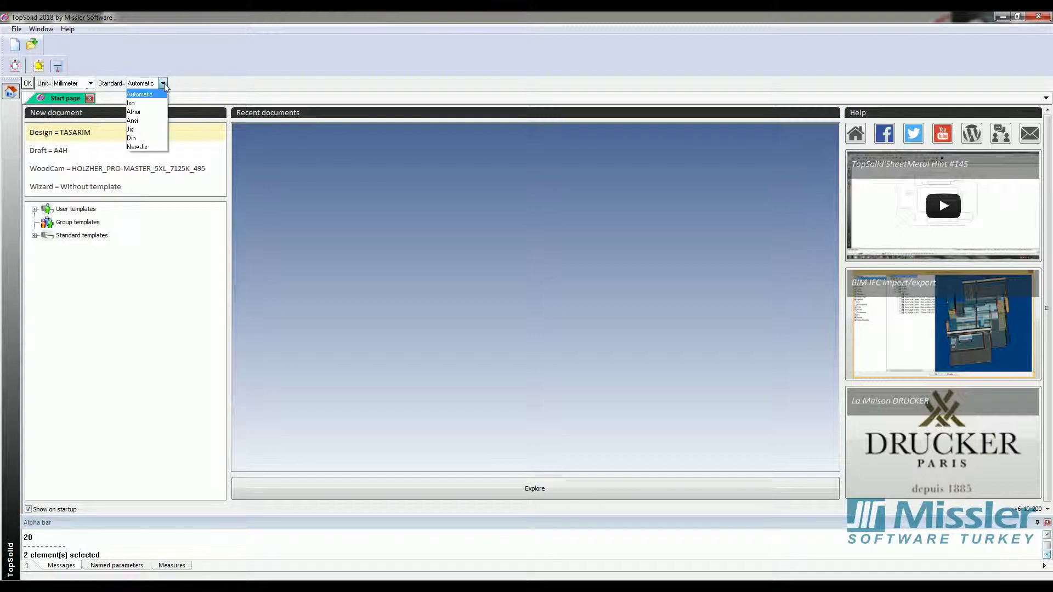
pyautogui.click(91, 83)
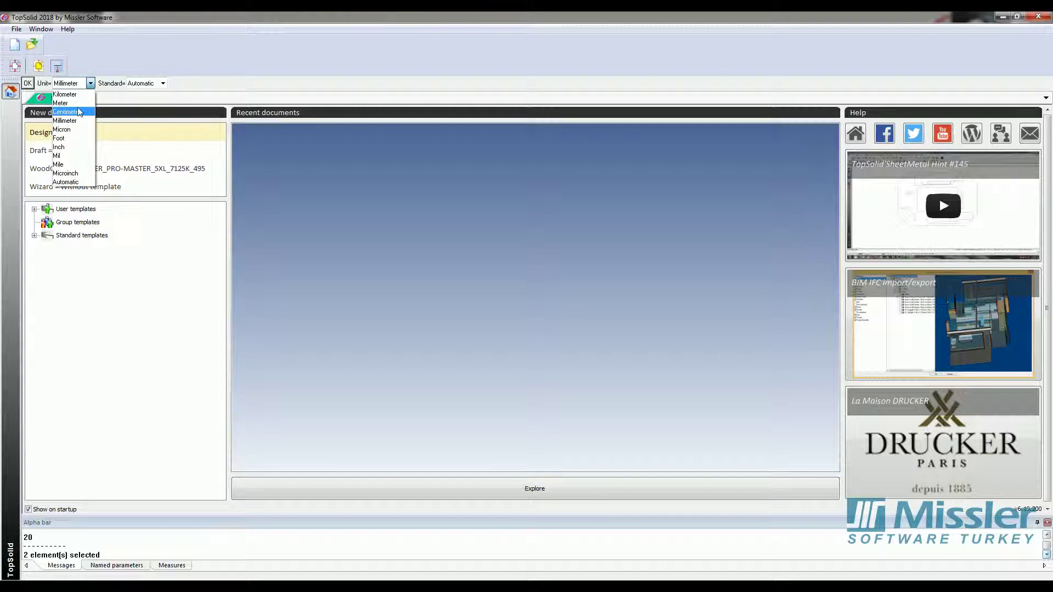
pyautogui.click(75, 121)
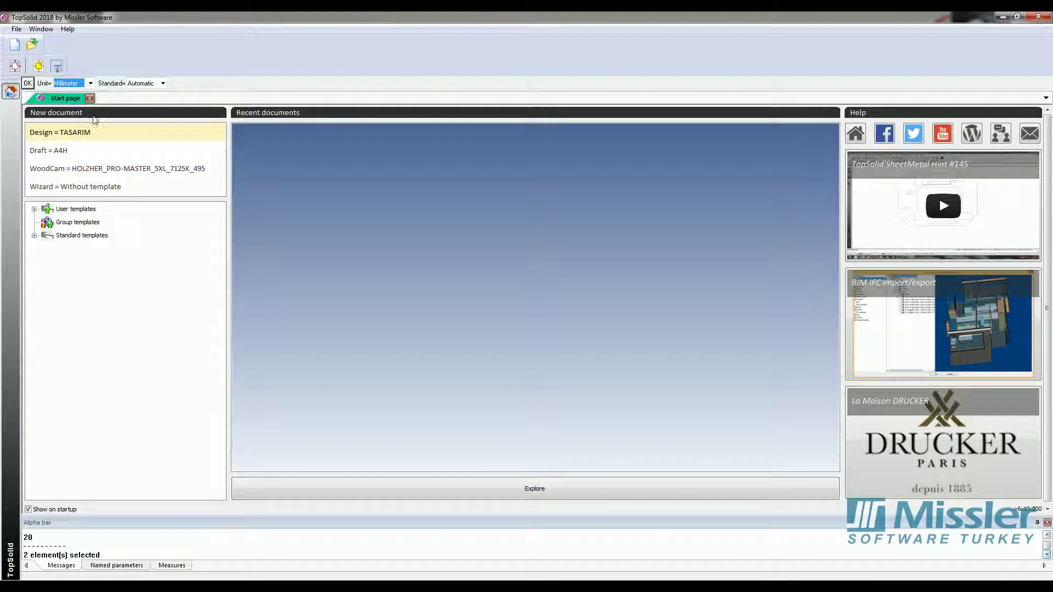
pyautogui.click(28, 84)
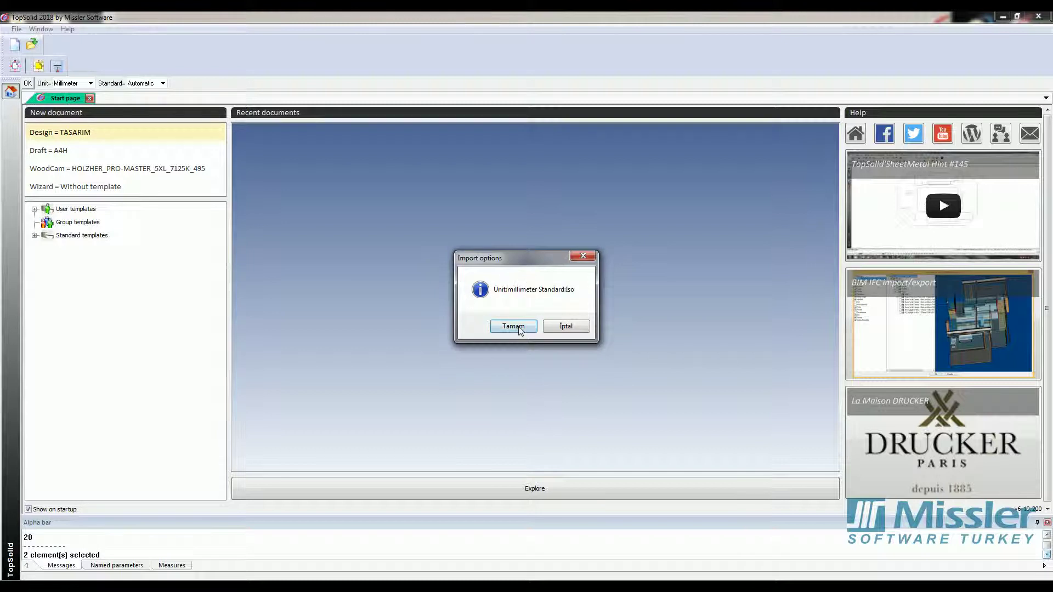
pyautogui.click(516, 327)
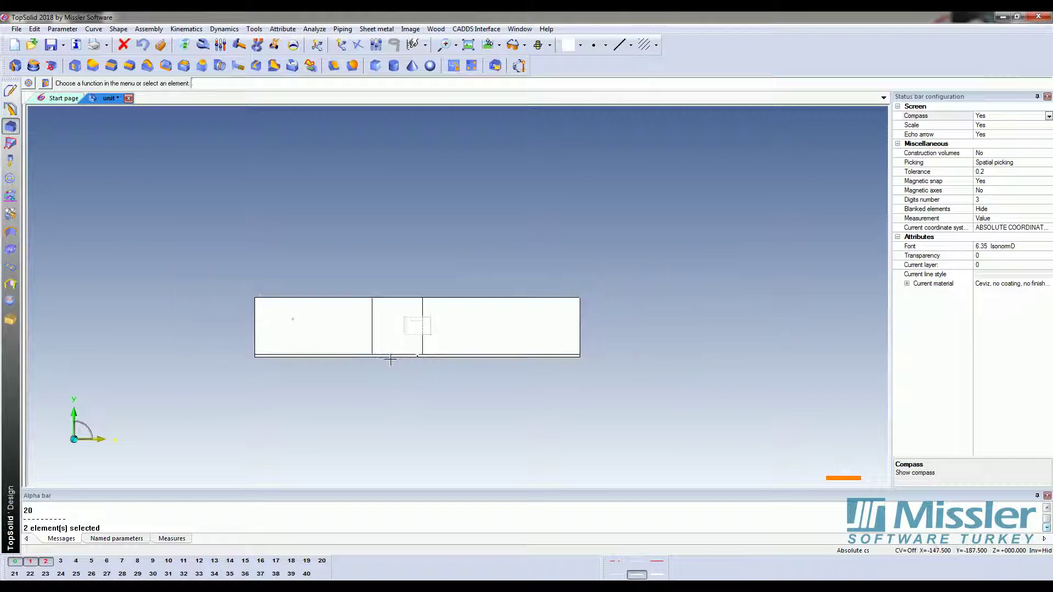
# Orbit the imported cabinet boxes into 3D, then return to a flat top view
pyautogui.scroll(1, 391, 359)
pyautogui.moveTo(418, 366); pyautogui.dragTo(496, 320, button='middle')
pyautogui.scroll(-2, 472, 335)
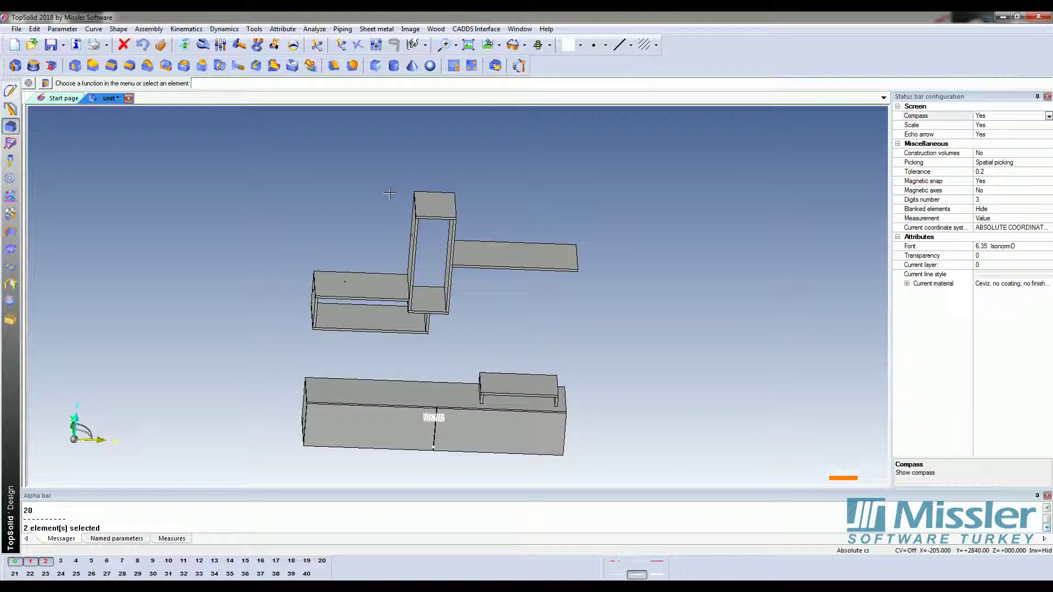
pyautogui.click(470, 46)
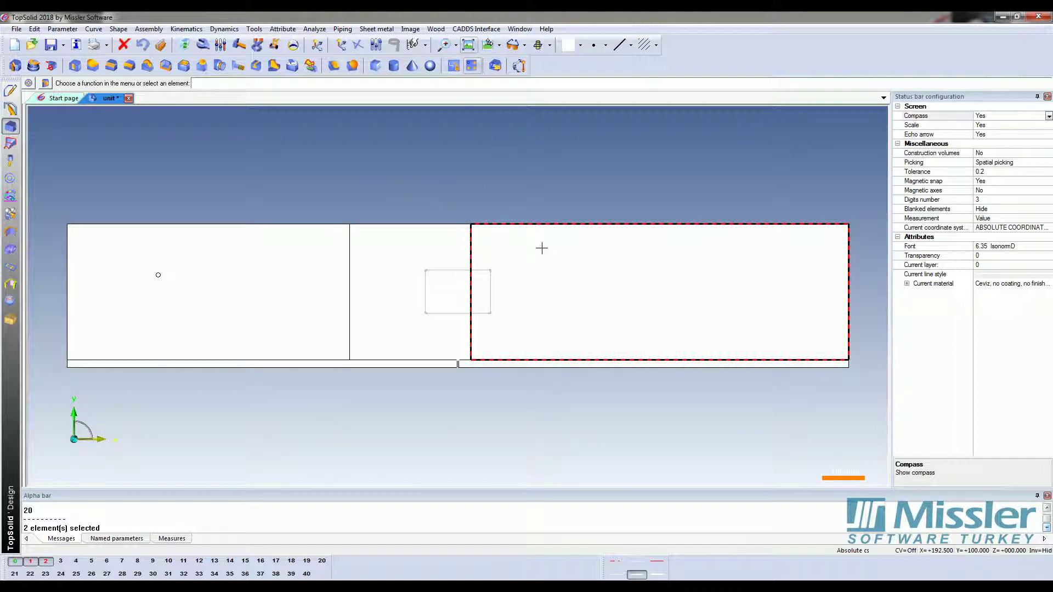
pyautogui.scroll(-1, 545, 237)
pyautogui.scroll(-2, 565, 247)
# Orbit the boxes again, then show the front view fitted to the whole model
pyautogui.moveTo(626, 324); pyautogui.dragTo(635, 300, button='middle')
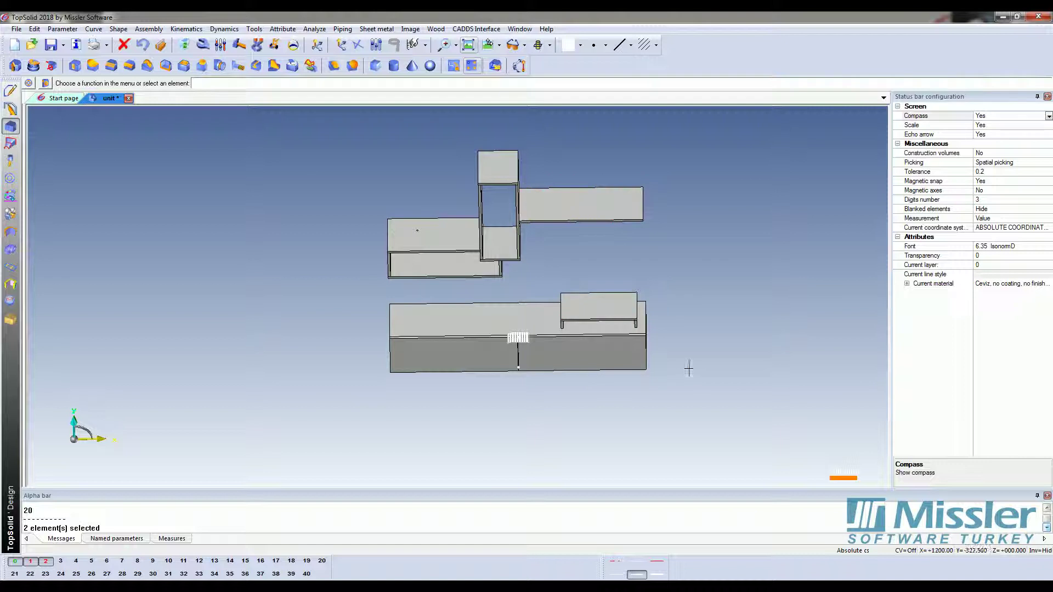
pyautogui.click(470, 47)
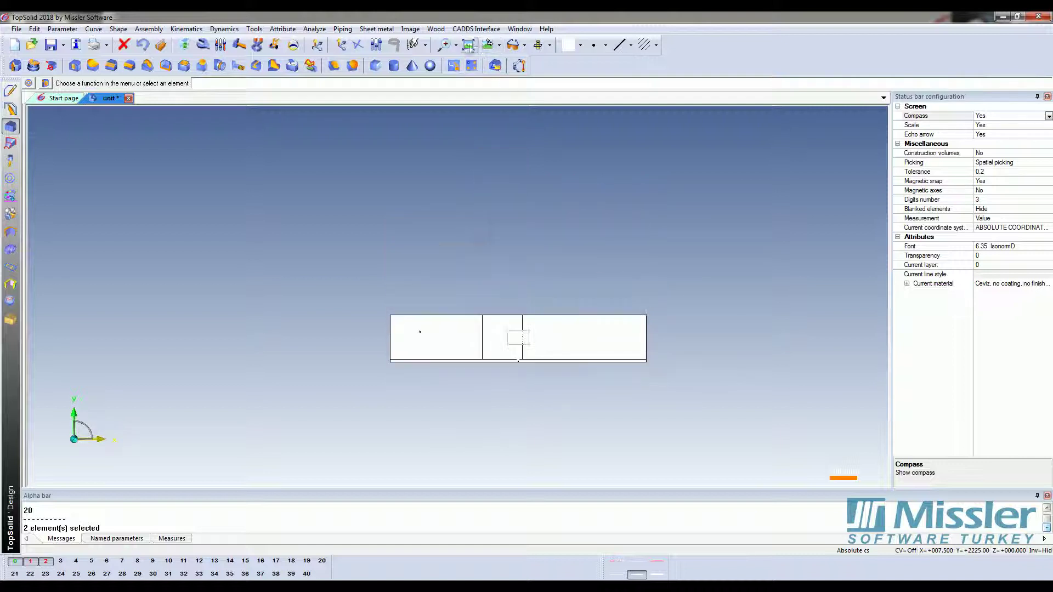
pyautogui.click(470, 46)
pyautogui.scroll(-2, 461, 187)
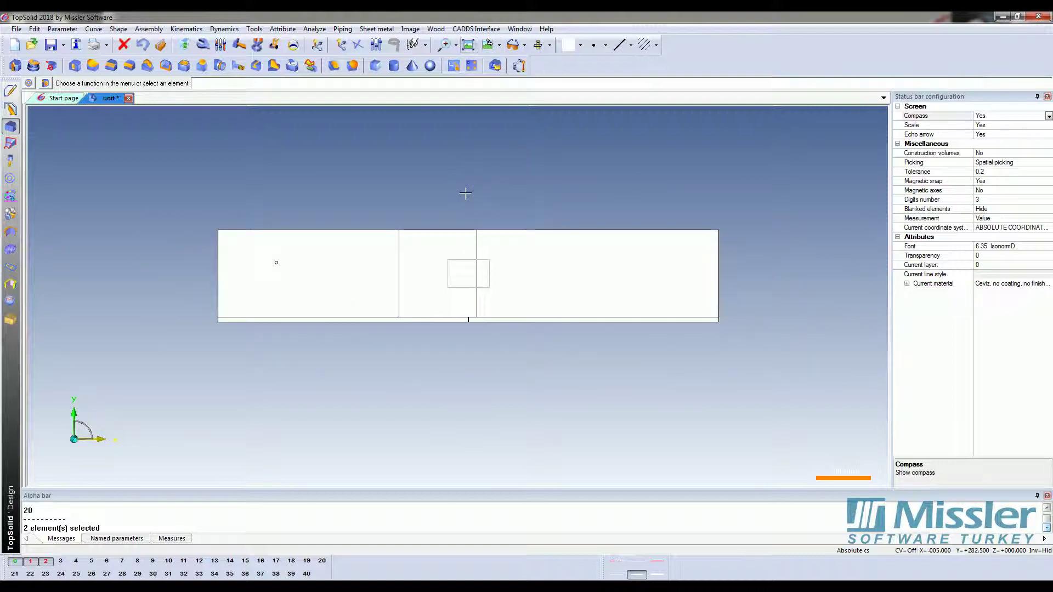
pyautogui.click(120, 29)
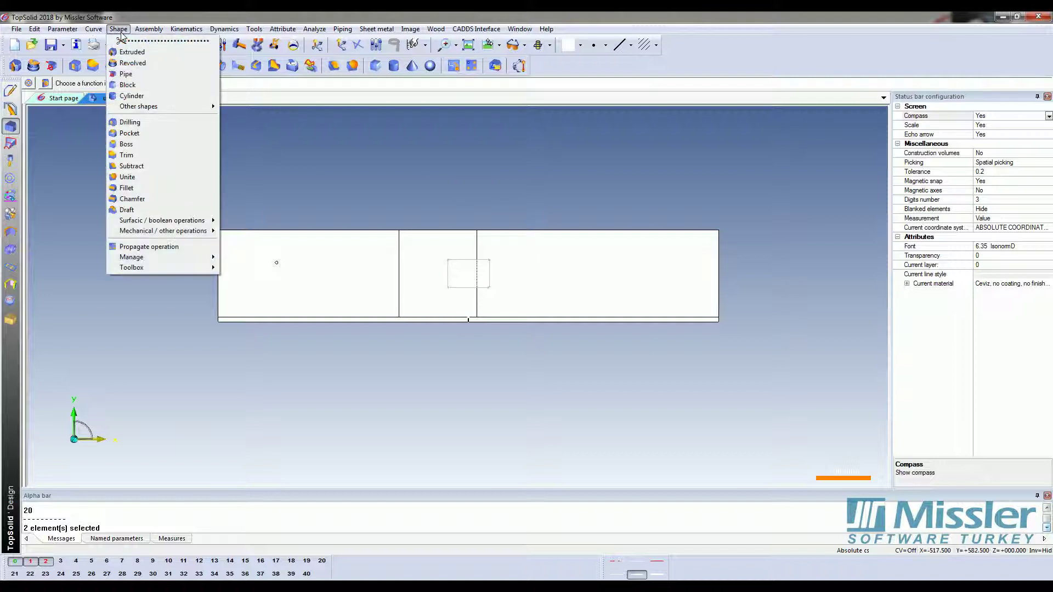
pyautogui.moveTo(131, 268)
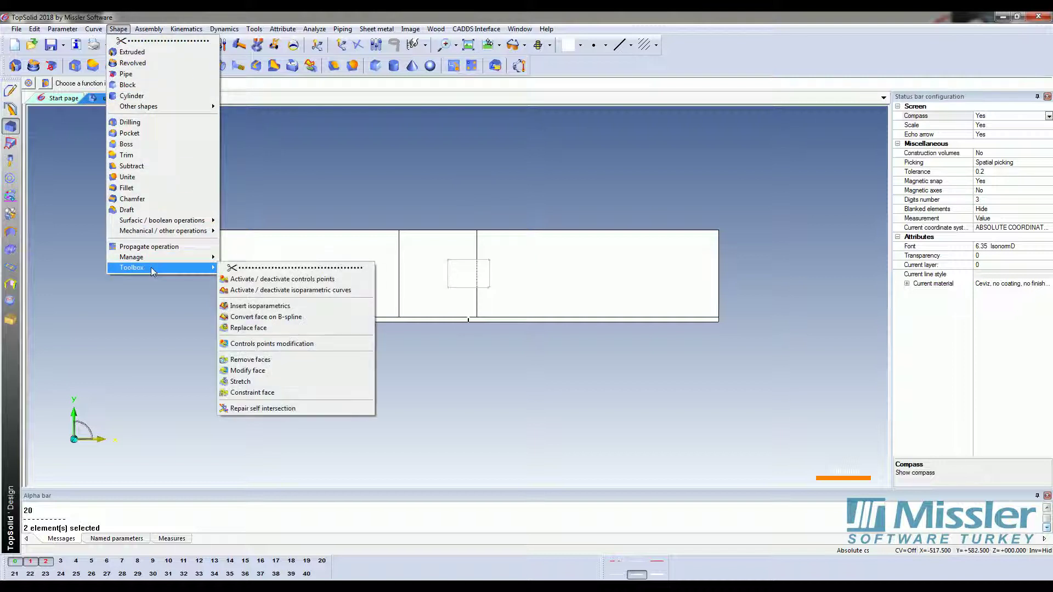
# Start Stretch and place the first corner of the window around the boxes' right end
pyautogui.click(258, 384)
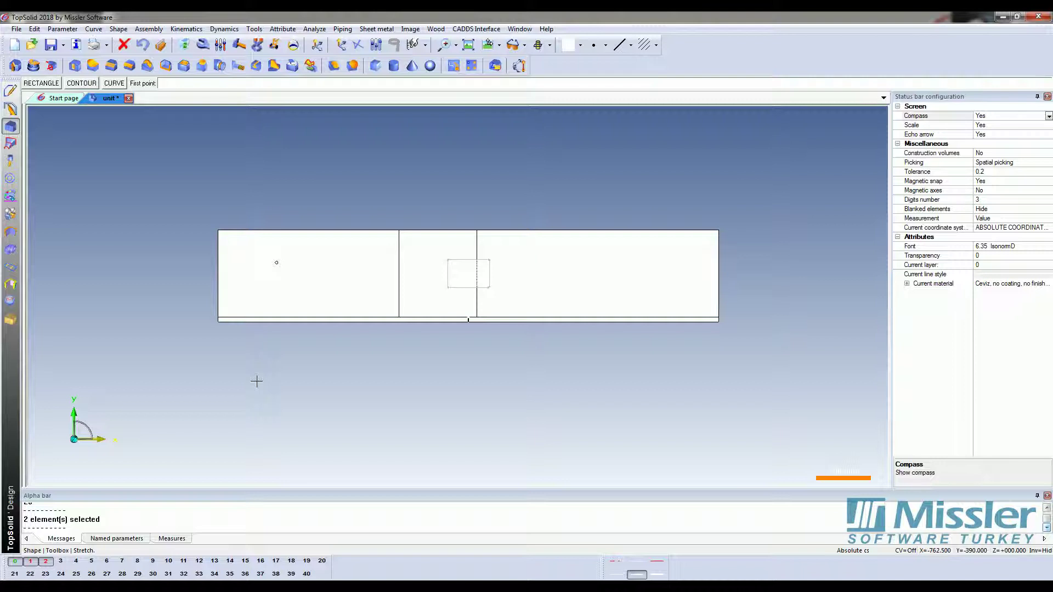
pyautogui.moveTo(621, 395); pyautogui.dragTo(505, 369, button='middle')
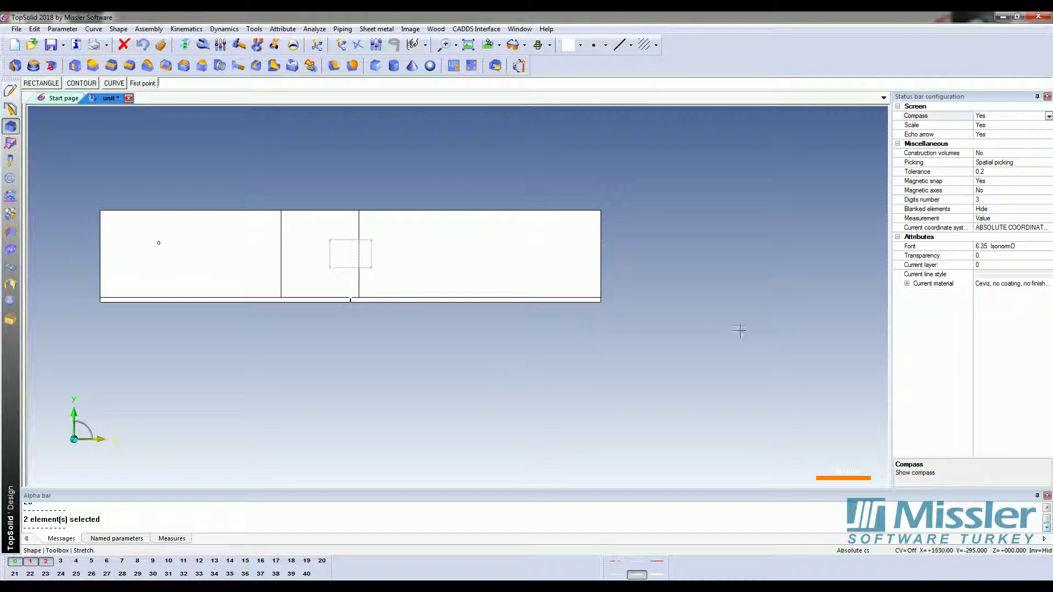
pyautogui.click(380, 178)
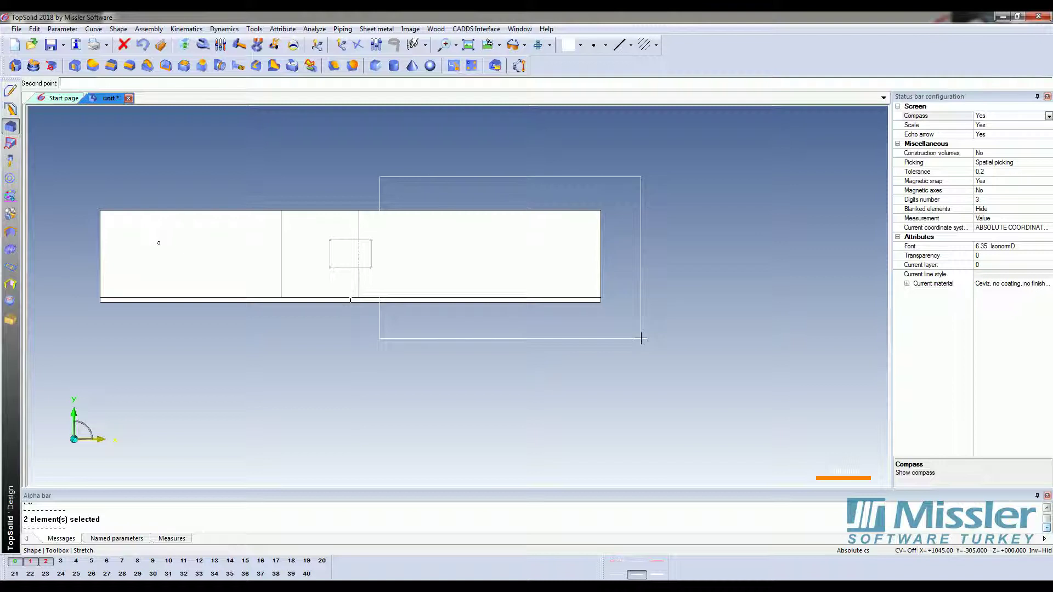
# Close the stretch window and set a 500 mm translation distance
pyautogui.click(638, 334)
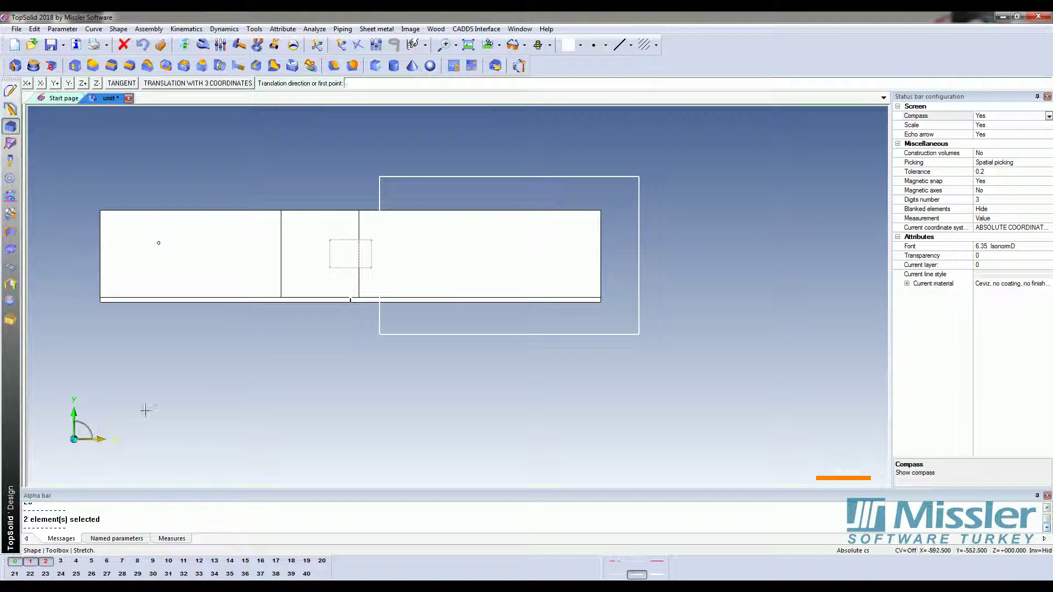
pyautogui.click(28, 84)
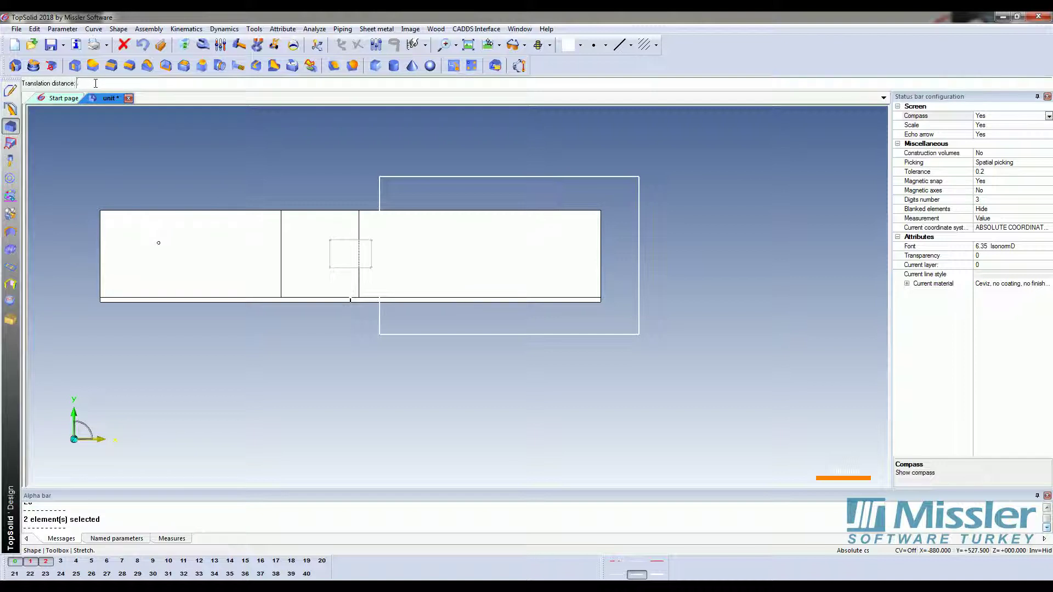
pyautogui.write('500')
pyautogui.press('Return')
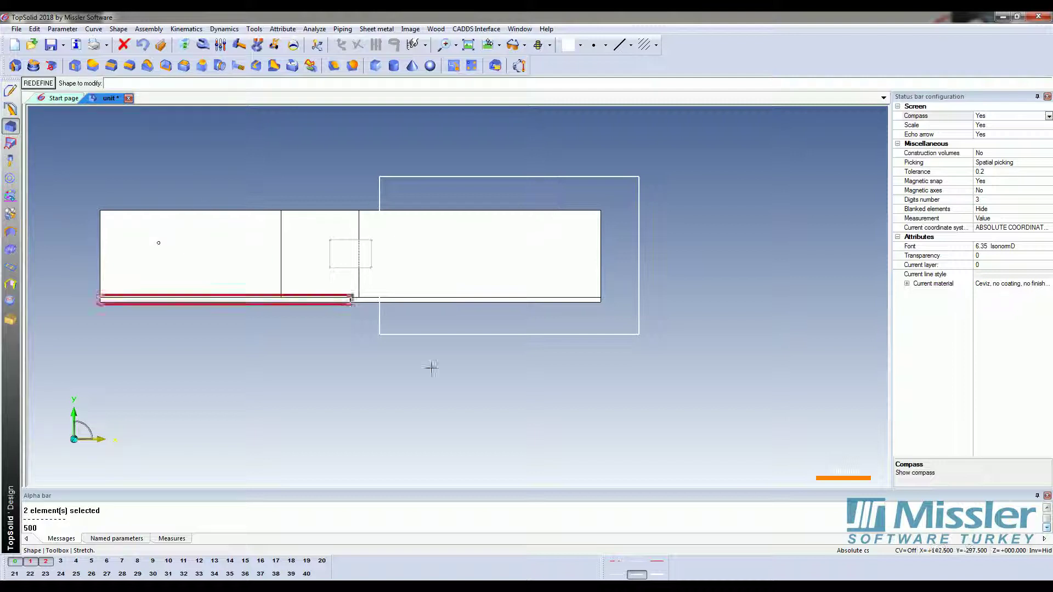
# Select the upper shelf and the lower box as the shapes to stretch
pyautogui.moveTo(559, 402)
pyautogui.mouseDown(button='middle')
pyautogui.moveTo(553, 362)
pyautogui.moveTo(576, 335)
pyautogui.mouseUp(button='middle')
pyautogui.scroll(-2, 553, 362)
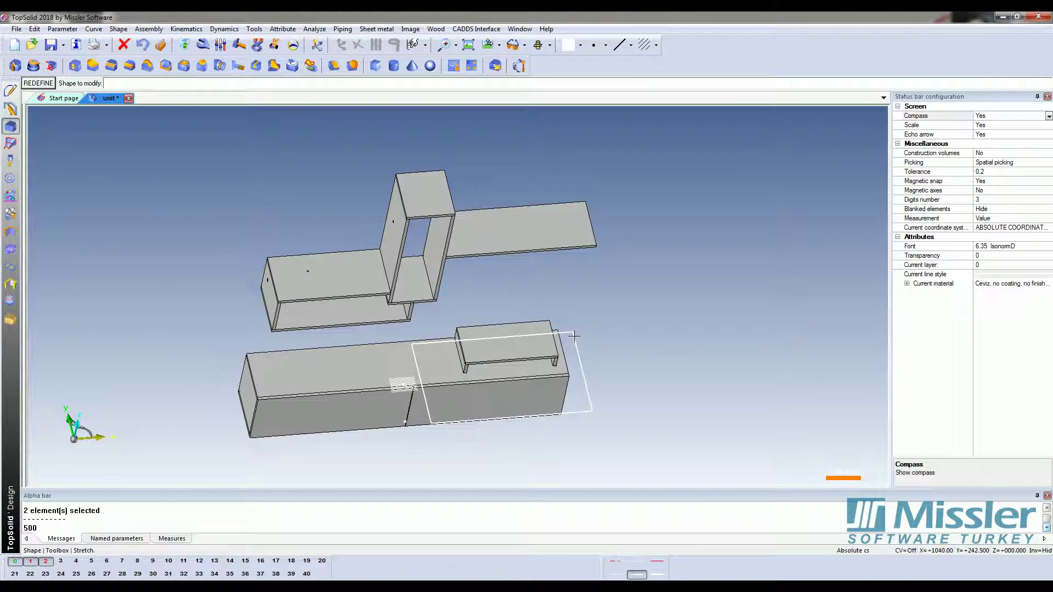
pyautogui.click(536, 232)
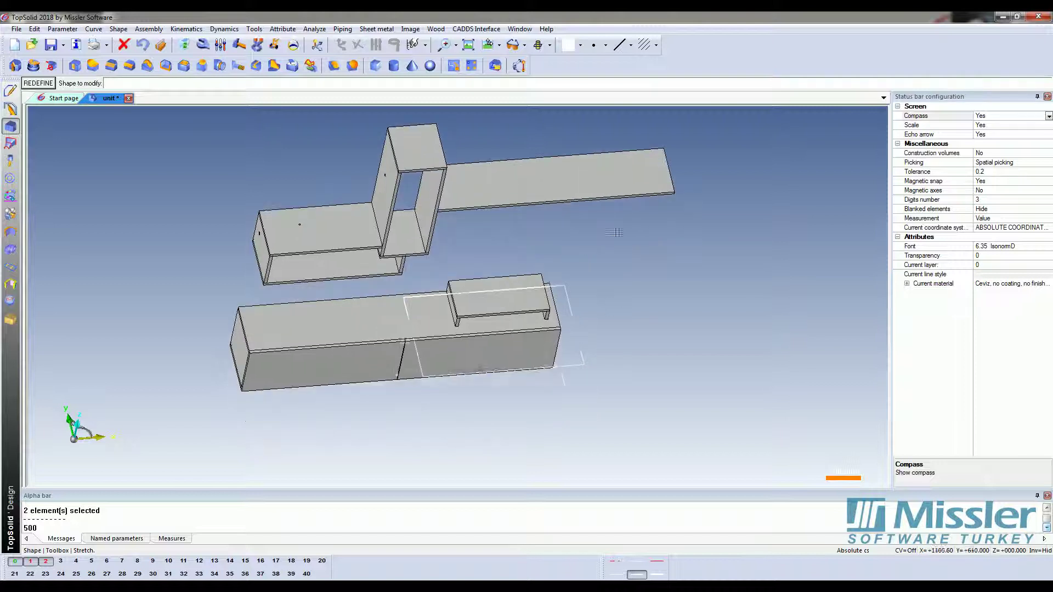
pyautogui.scroll(1, 598, 339)
pyautogui.scroll(-1, 589, 345)
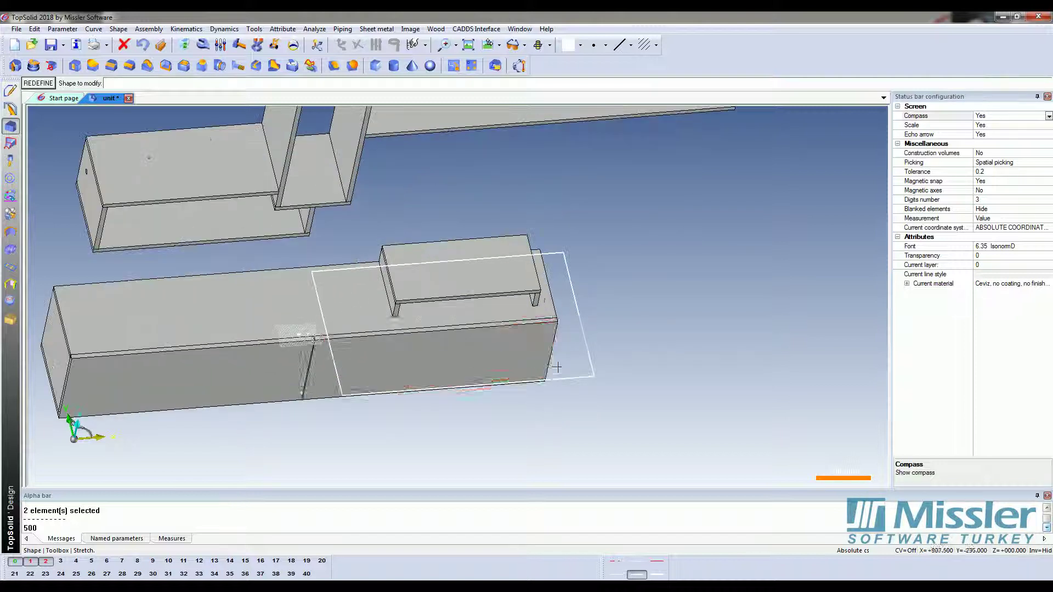
pyautogui.click(537, 362)
pyautogui.moveTo(604, 362)
pyautogui.mouseDown(button='middle')
pyautogui.moveTo(665, 383)
pyautogui.moveTo(454, 387)
pyautogui.mouseUp(button='middle')
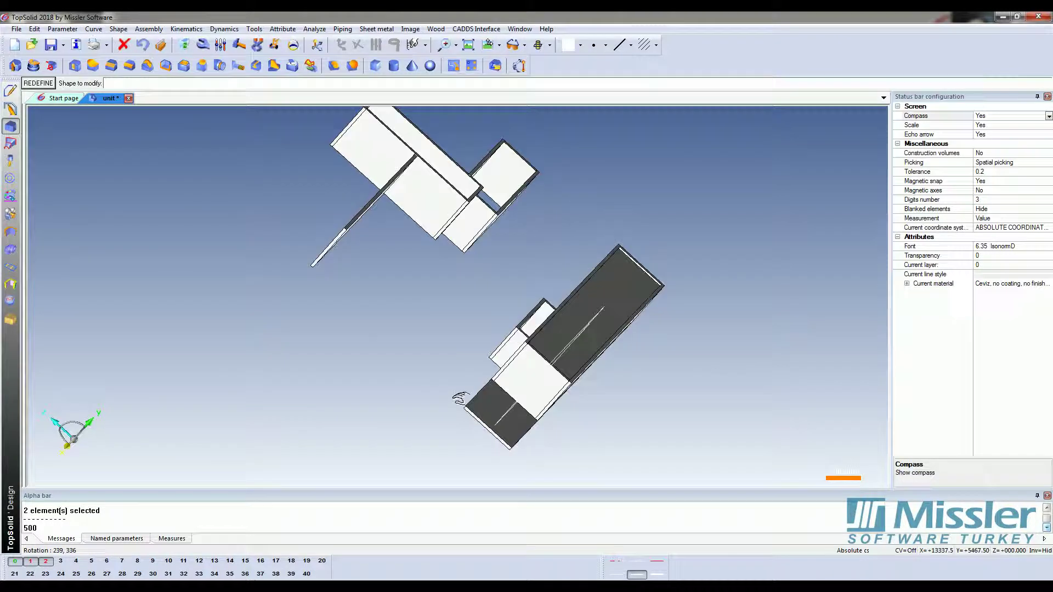
pyautogui.scroll(2, 453, 387)
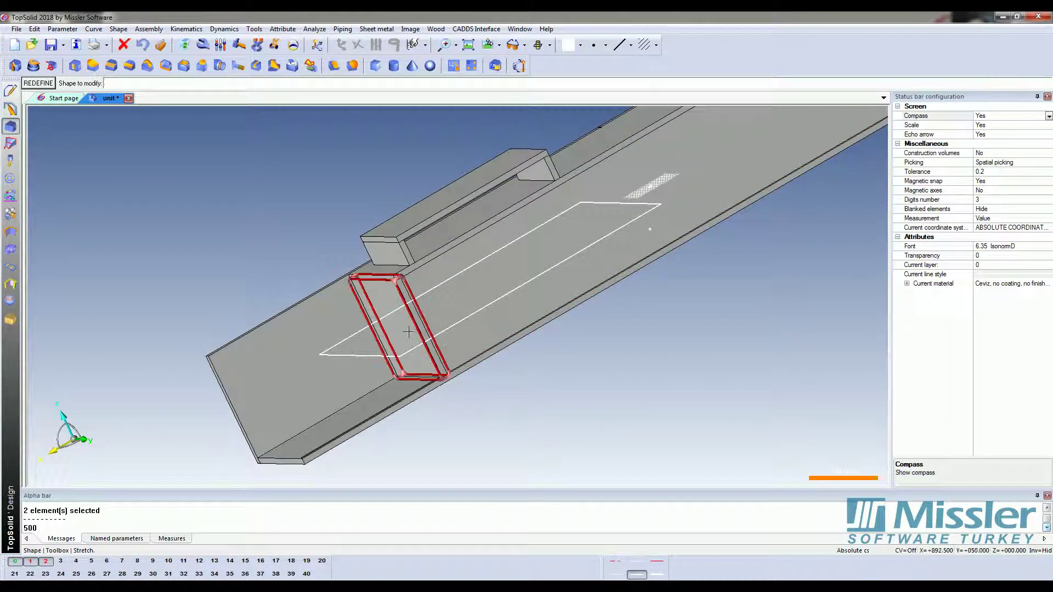
pyautogui.scroll(-2, 428, 406)
pyautogui.scroll(1, 364, 435)
pyautogui.scroll(3, 346, 446)
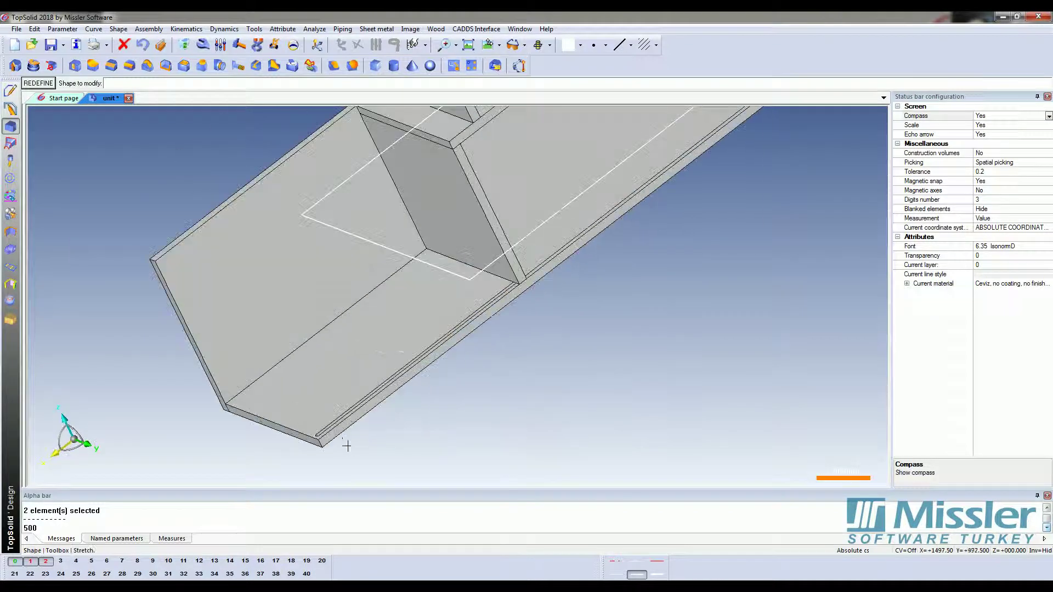
pyautogui.scroll(-2, 346, 446)
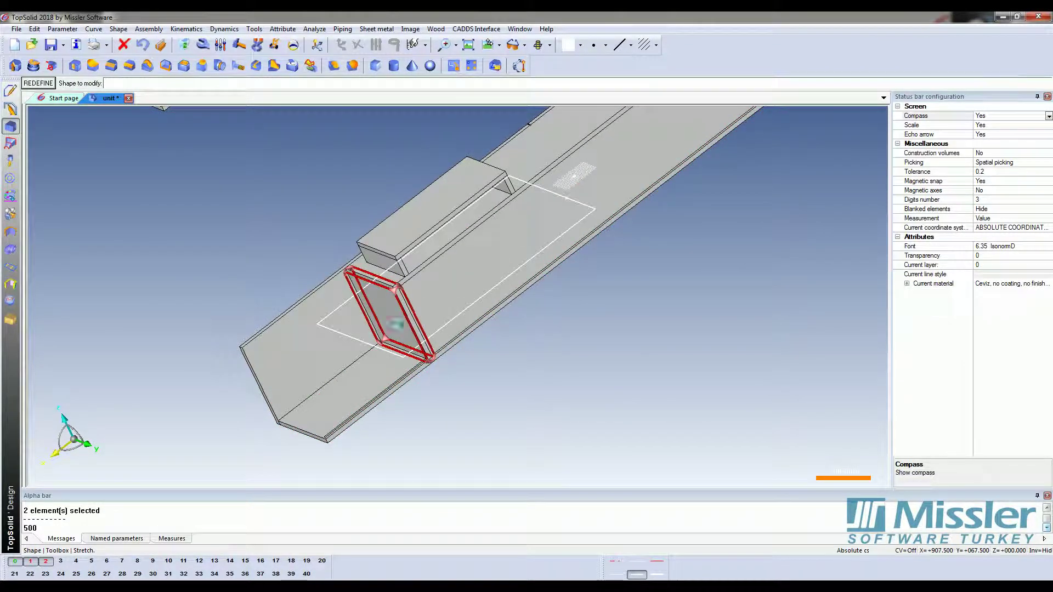
pyautogui.scroll(1, 395, 324)
pyautogui.scroll(1, 377, 267)
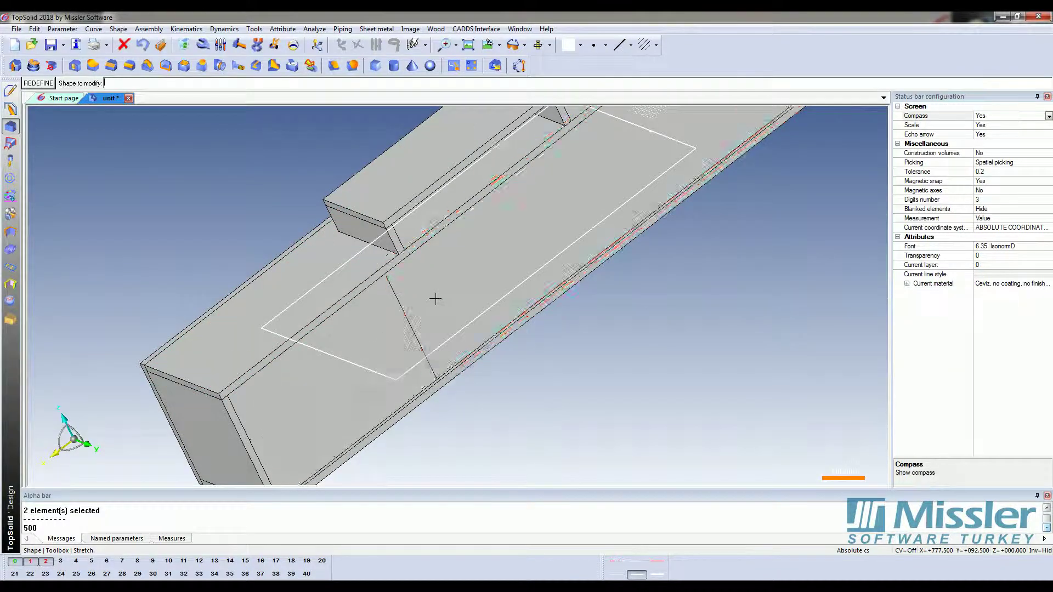
pyautogui.scroll(-3, 333, 364)
# Place the raised shelf at the box's right end and finish the Stretch command
pyautogui.moveTo(289, 381)
pyautogui.mouseDown(button='middle')
pyautogui.moveTo(547, 348)
pyautogui.moveTo(694, 404)
pyautogui.moveTo(604, 359)
pyautogui.moveTo(583, 398)
pyautogui.mouseUp(button='middle')
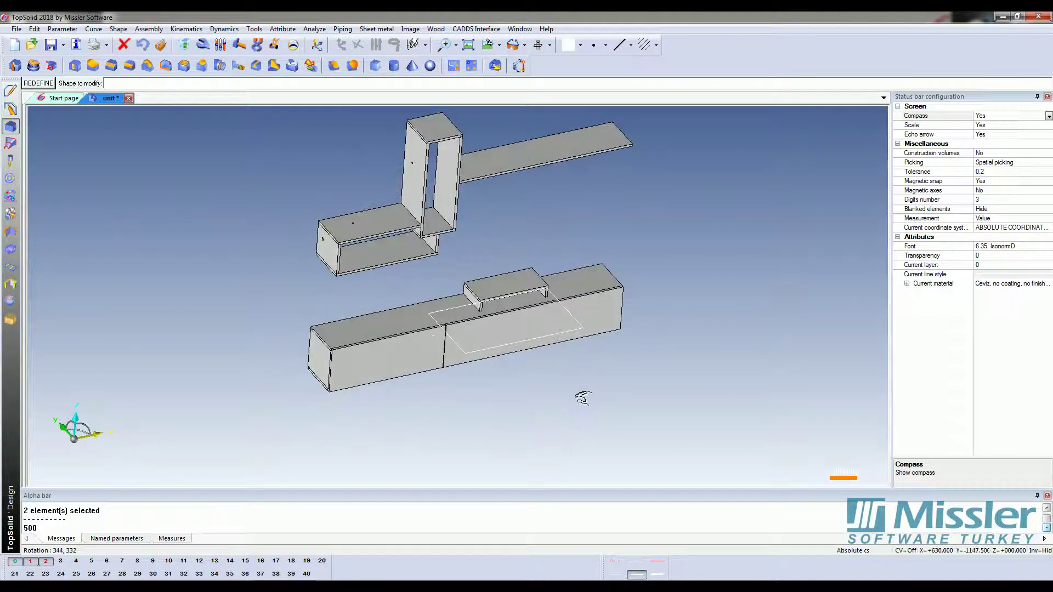
pyautogui.scroll(2, 616, 345)
pyautogui.scroll(1, 630, 346)
pyautogui.scroll(2, 560, 277)
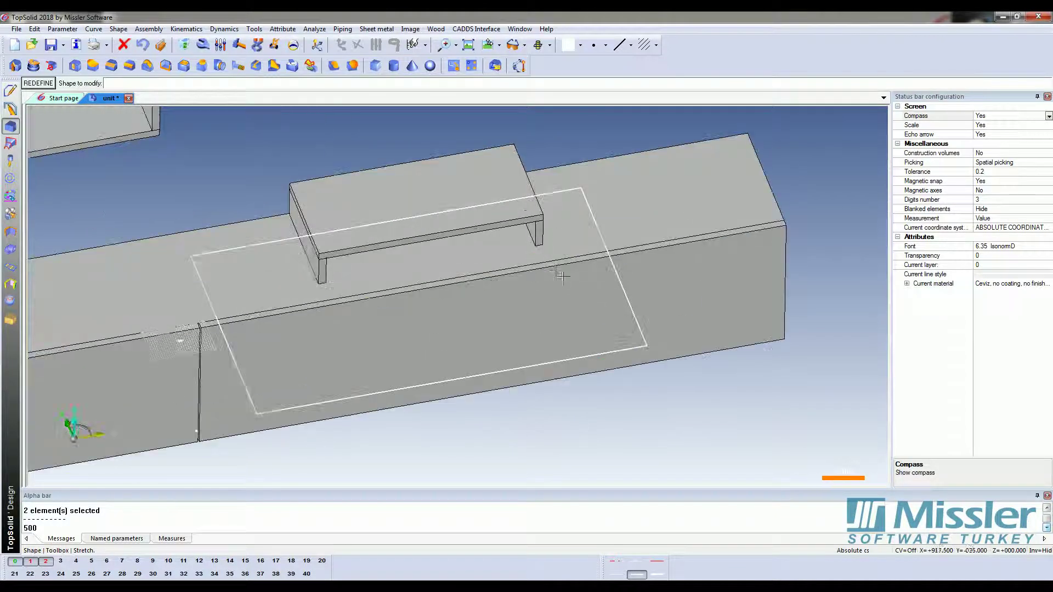
pyautogui.click(518, 218)
pyautogui.scroll(-1, 507, 317)
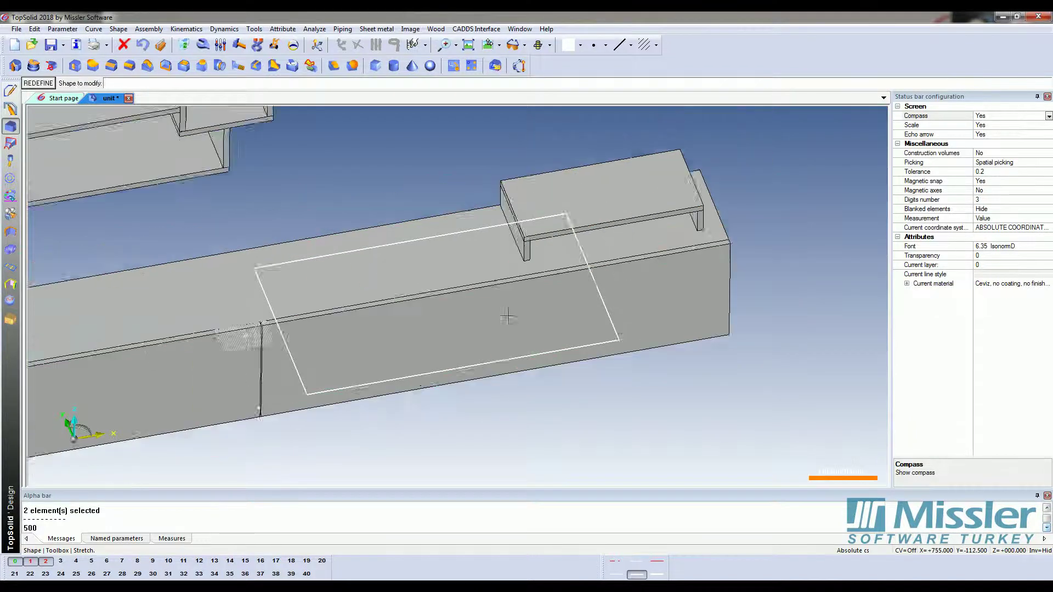
pyautogui.scroll(-3, 507, 317)
pyautogui.moveTo(560, 348); pyautogui.dragTo(524, 258, button='middle')
pyautogui.press('Escape')
pyautogui.scroll(2, 530, 234)
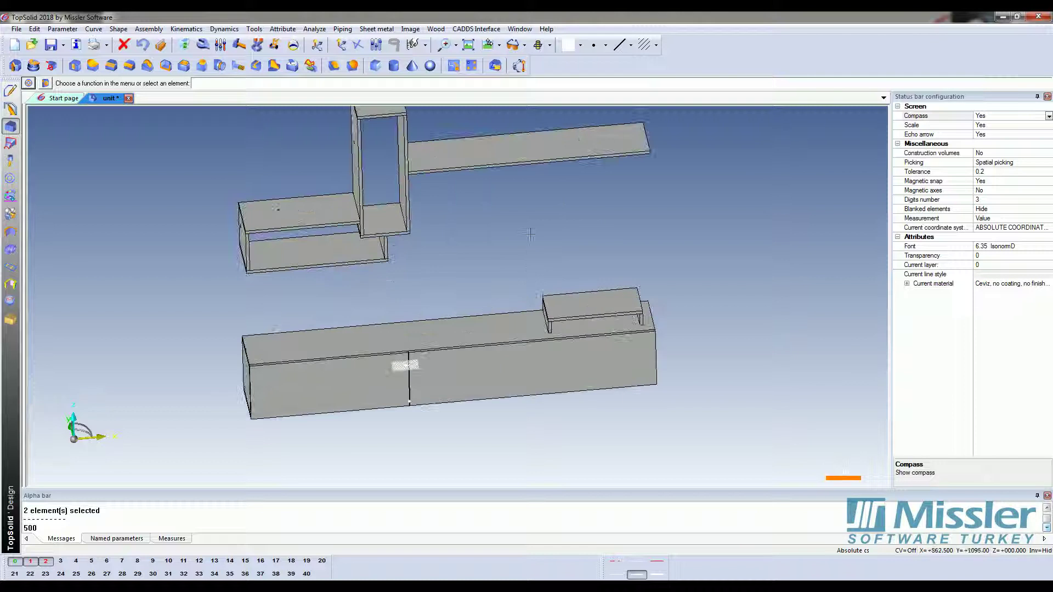
pyautogui.scroll(-2, 521, 206)
# Orbit to show the models' left ends and switch the view to perspective
pyautogui.moveTo(586, 190)
pyautogui.mouseDown(button='middle')
pyautogui.moveTo(642, 223)
pyautogui.moveTo(655, 244)
pyautogui.mouseUp(button='middle')
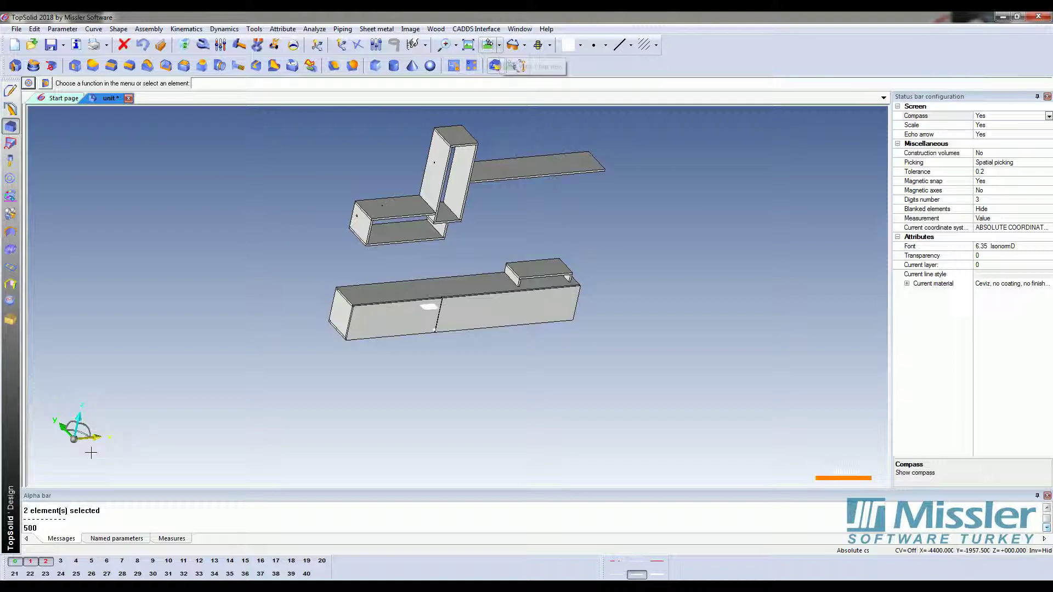
pyautogui.rightClick(74, 438)
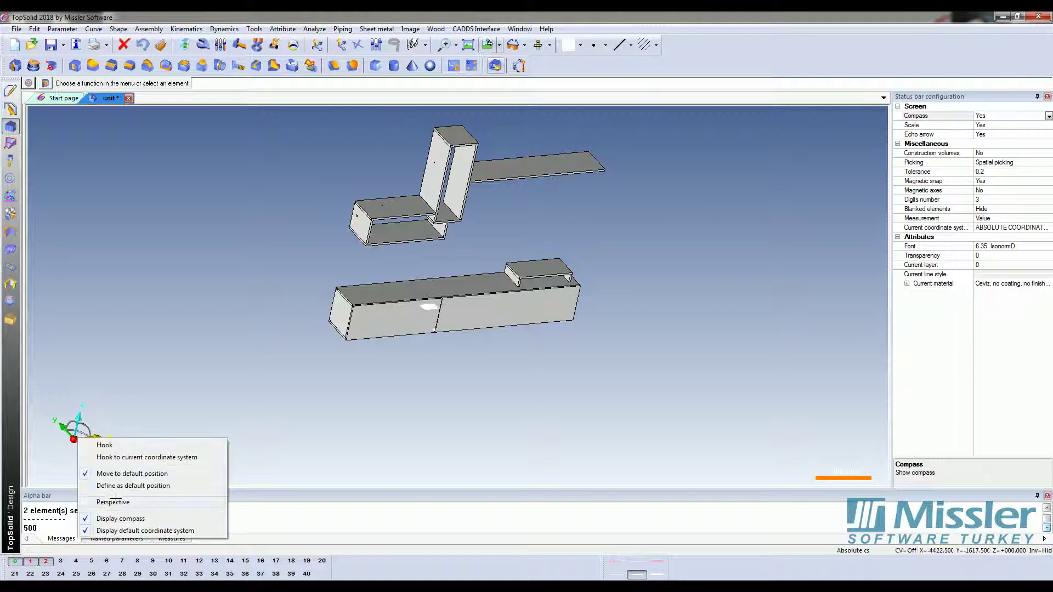
pyautogui.click(118, 499)
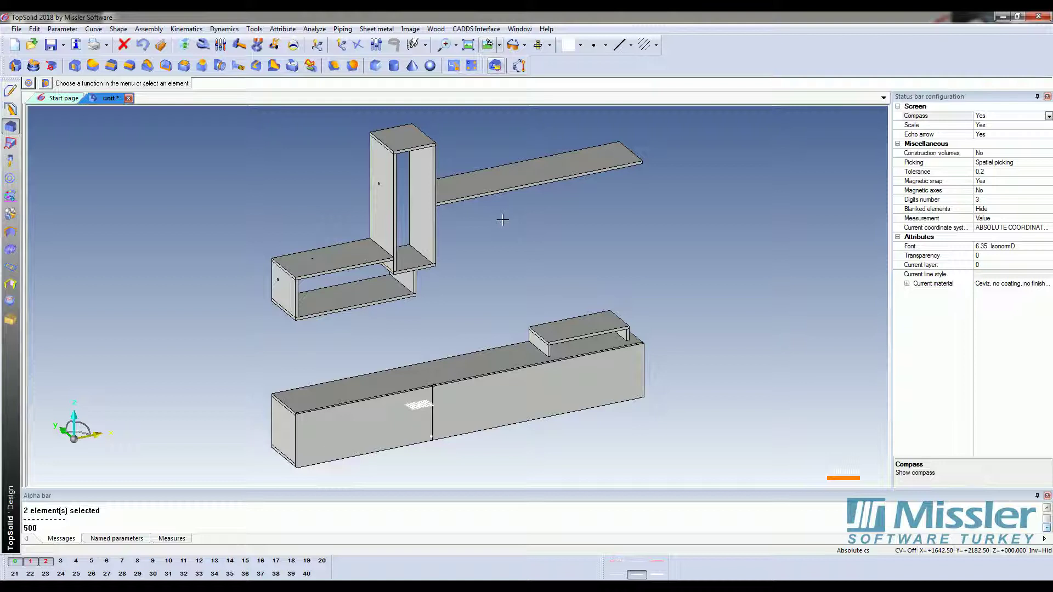
pyautogui.scroll(2, 384, 253)
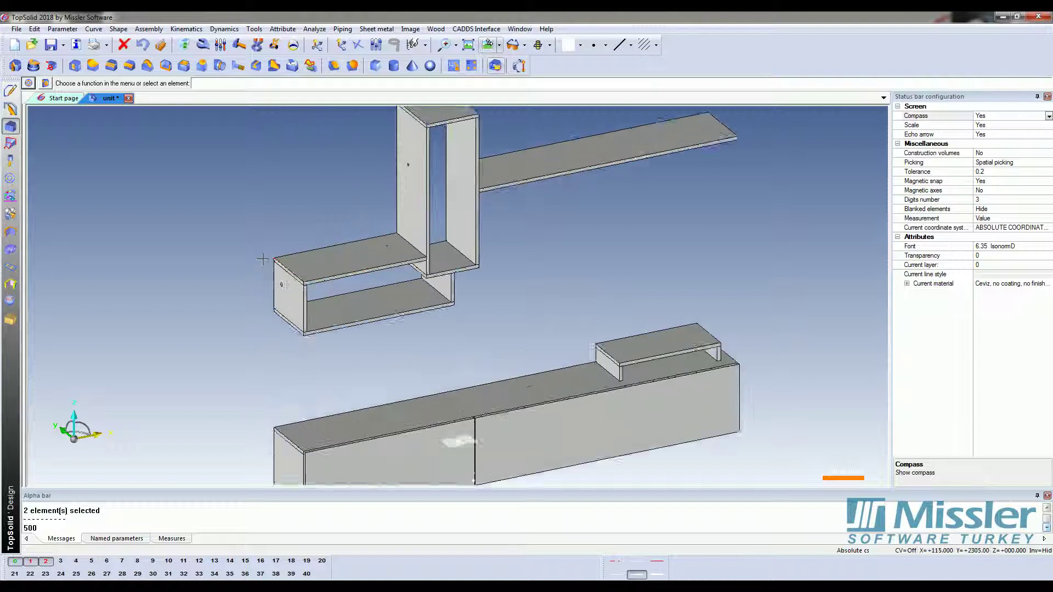
pyautogui.scroll(-3, 329, 275)
pyautogui.scroll(-1, 303, 280)
# Zoom in on the small hole in the tall box's side panel
pyautogui.scroll(1, 295, 271)
pyautogui.scroll(2, 294, 271)
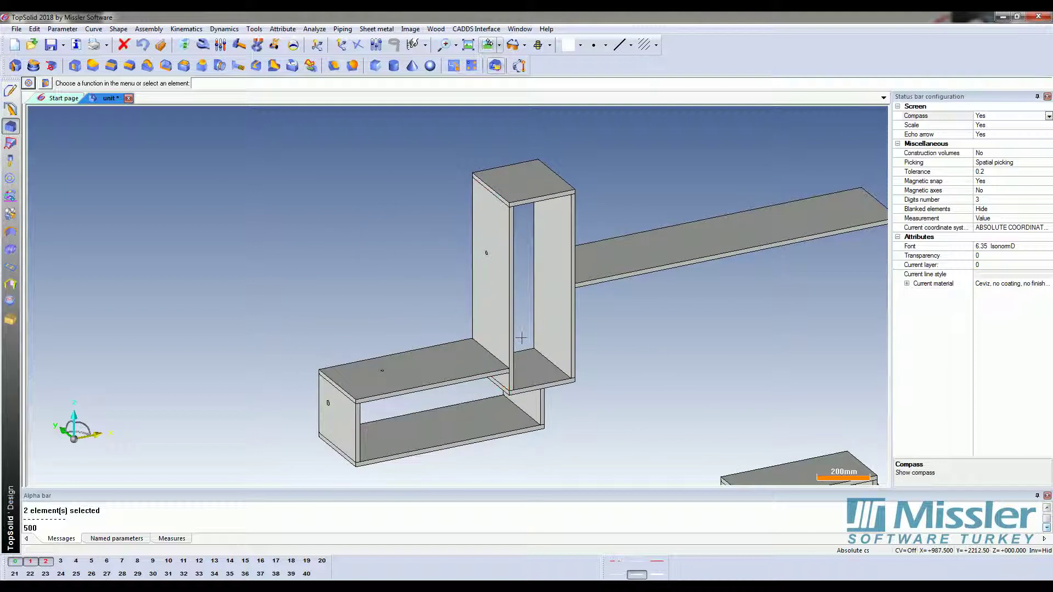
pyautogui.scroll(2, 477, 242)
pyautogui.scroll(-1, 470, 216)
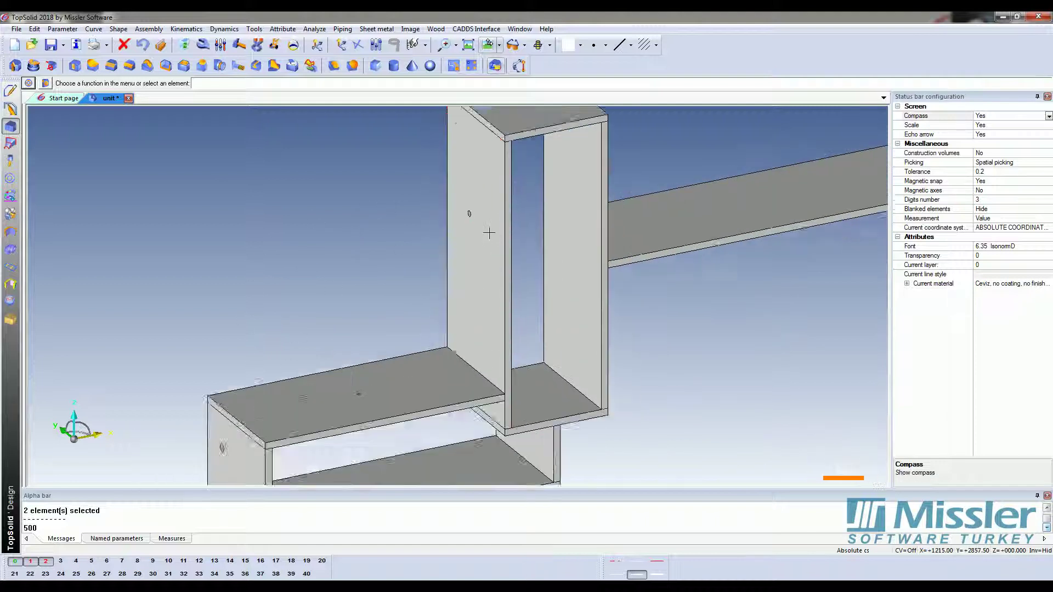
pyautogui.scroll(-1, 473, 219)
pyautogui.scroll(1, 353, 378)
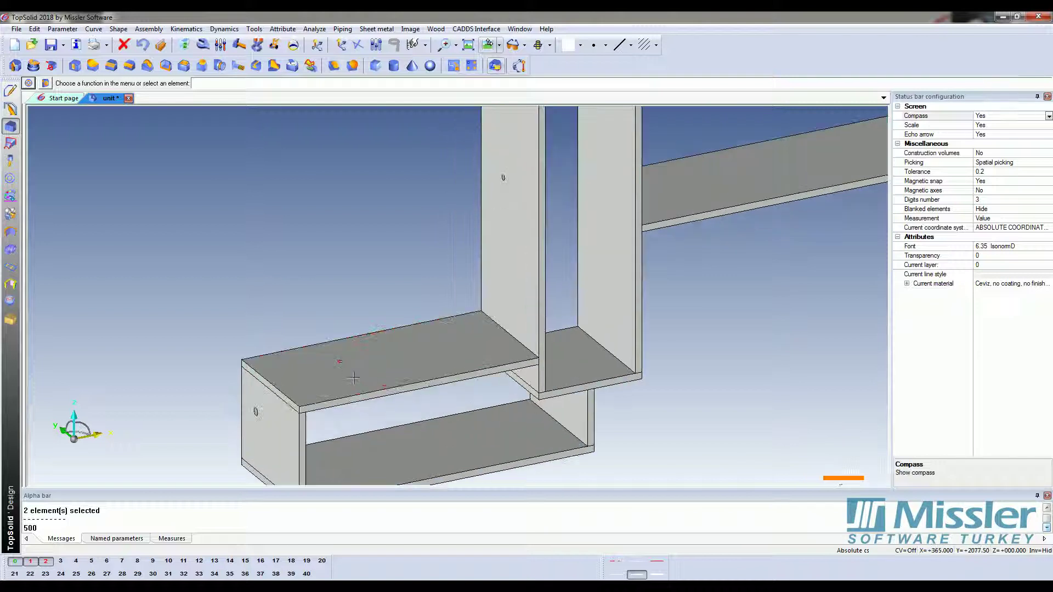
pyautogui.scroll(1, 340, 362)
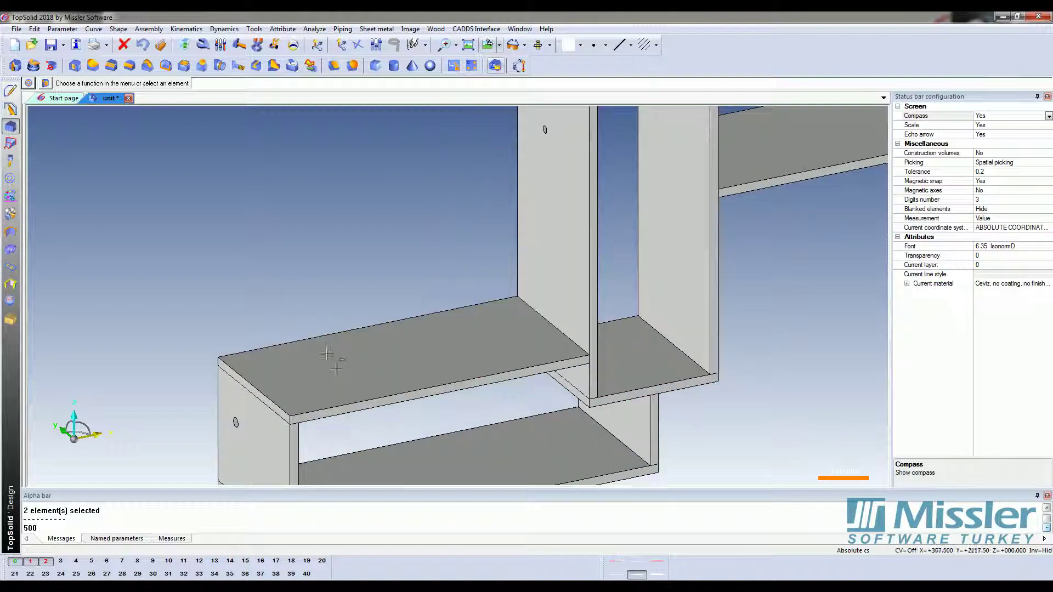
pyautogui.scroll(-1, 343, 362)
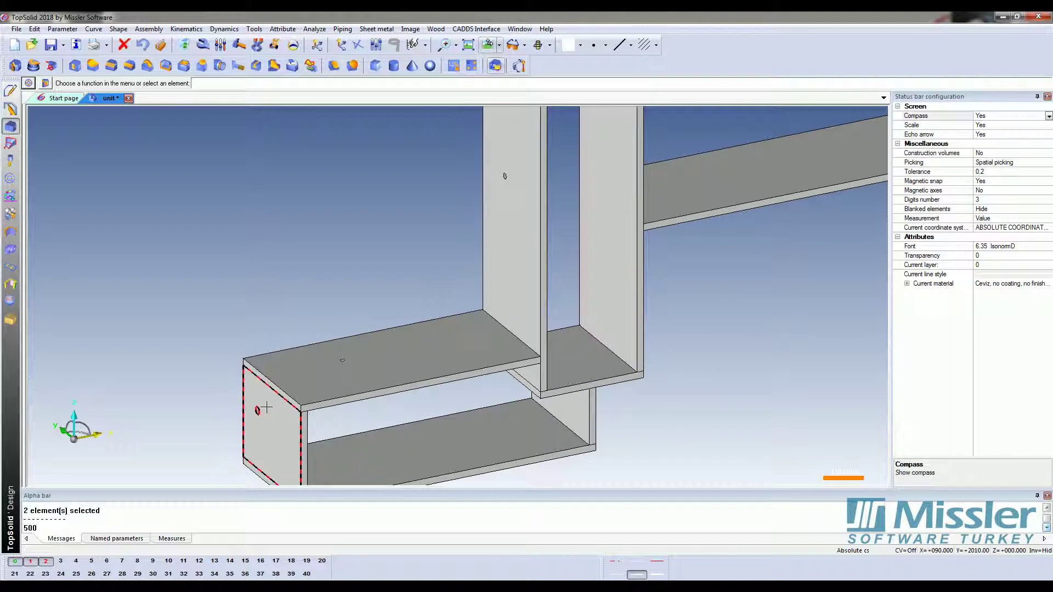
pyautogui.scroll(-2, 265, 408)
pyautogui.scroll(1, 400, 287)
pyautogui.scroll(2, 402, 289)
pyautogui.scroll(1, 406, 310)
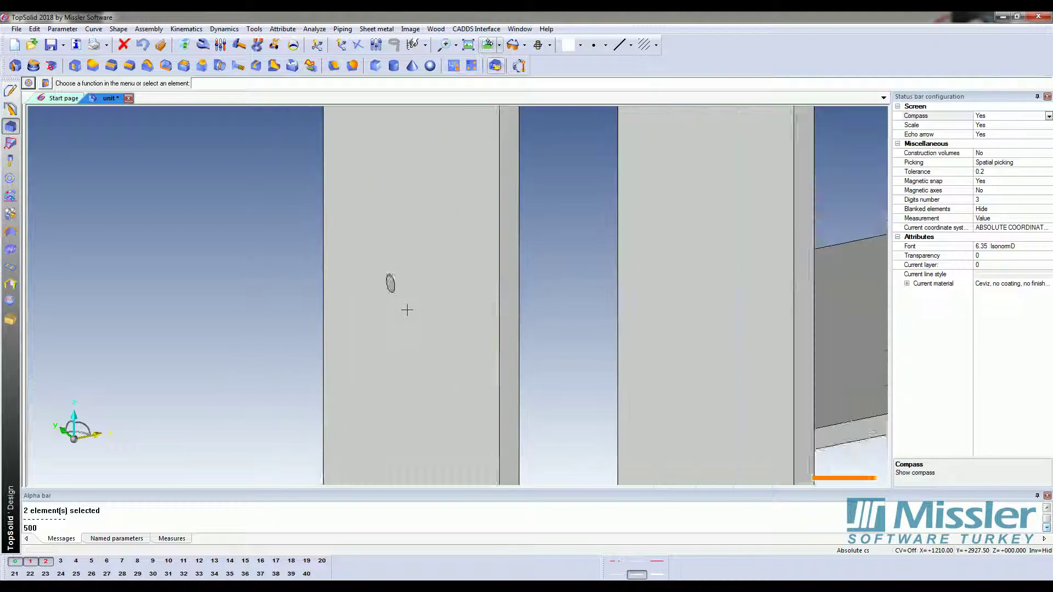
pyautogui.scroll(-2, 407, 310)
pyautogui.scroll(1, 399, 301)
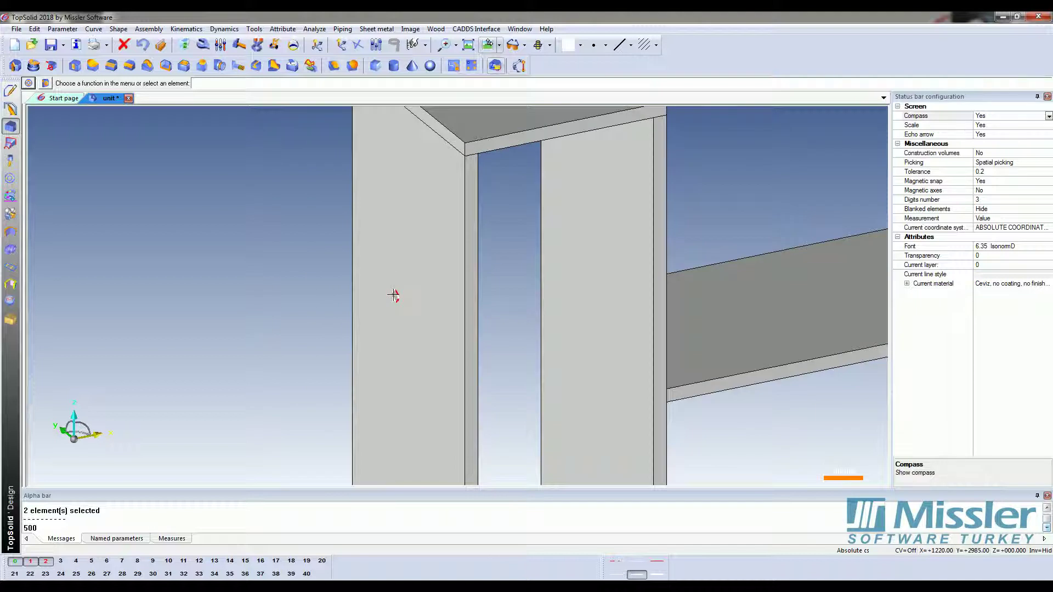
pyautogui.scroll(-5, 393, 295)
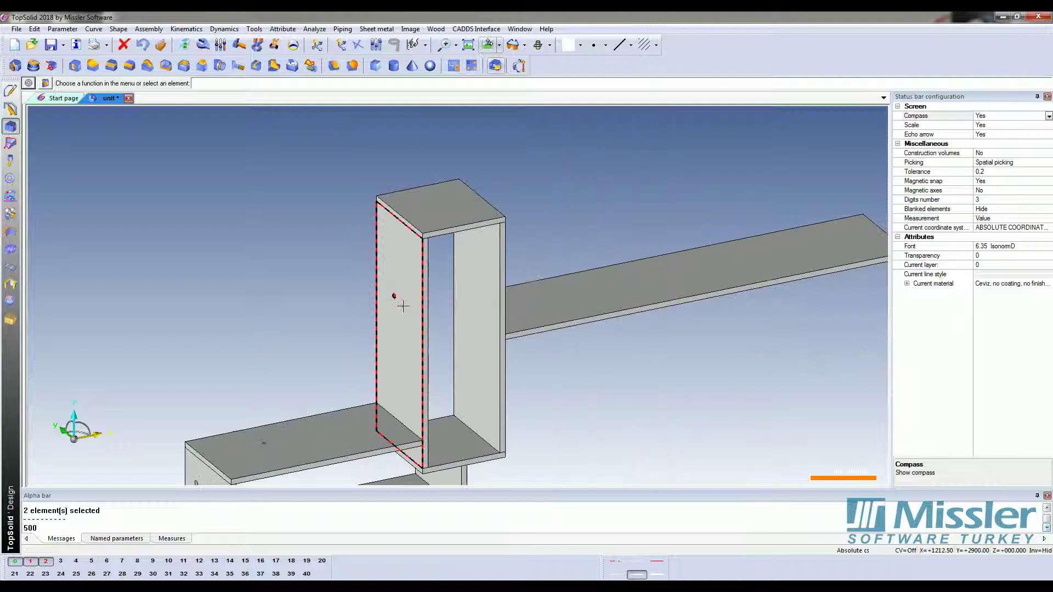
# Start Remove faces with the healing option set to CAP
pyautogui.click(120, 29)
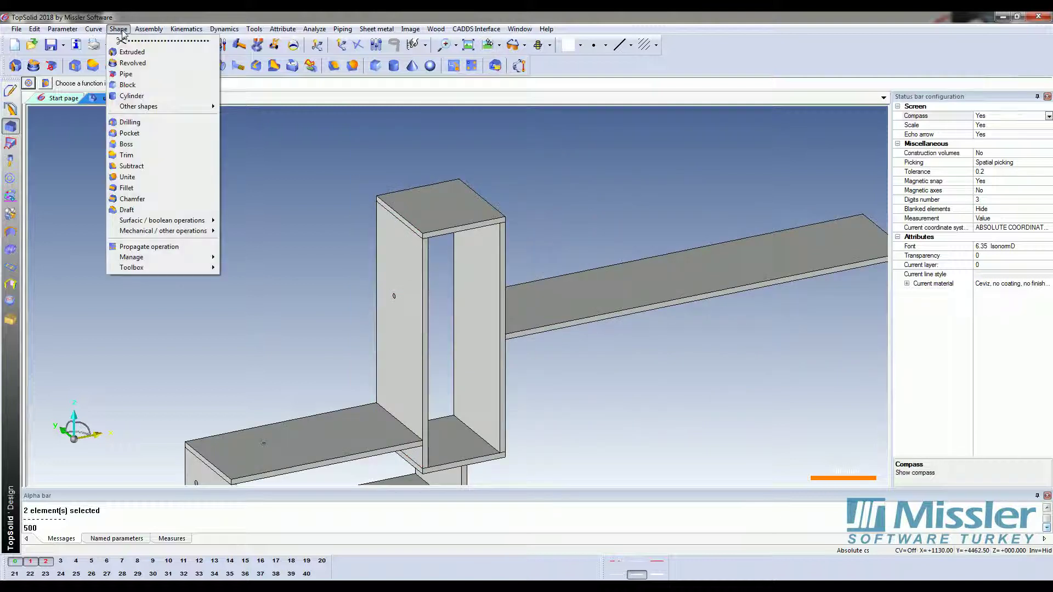
pyautogui.moveTo(131, 268)
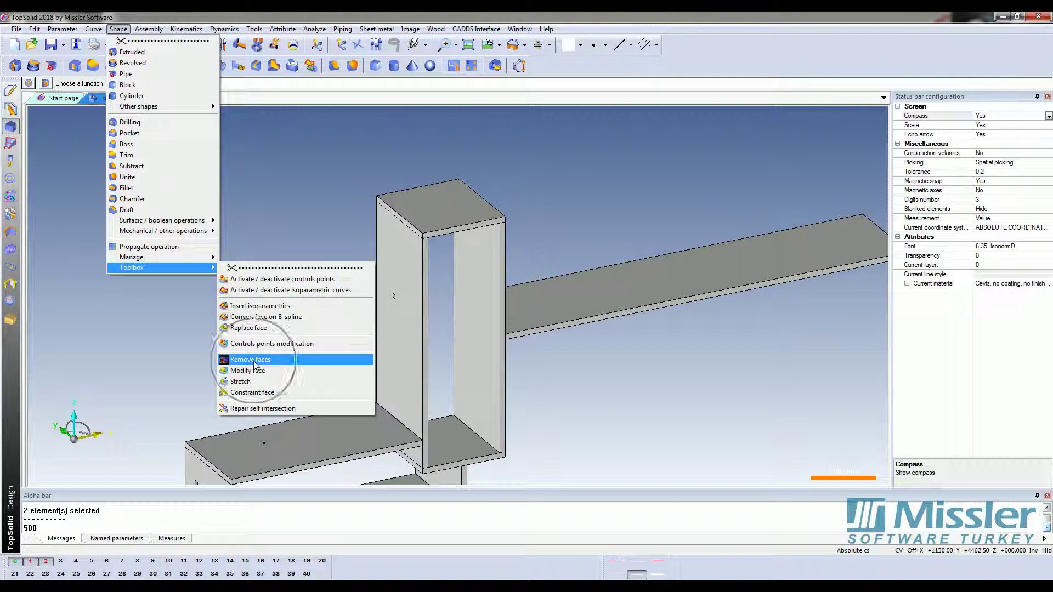
pyautogui.click(254, 361)
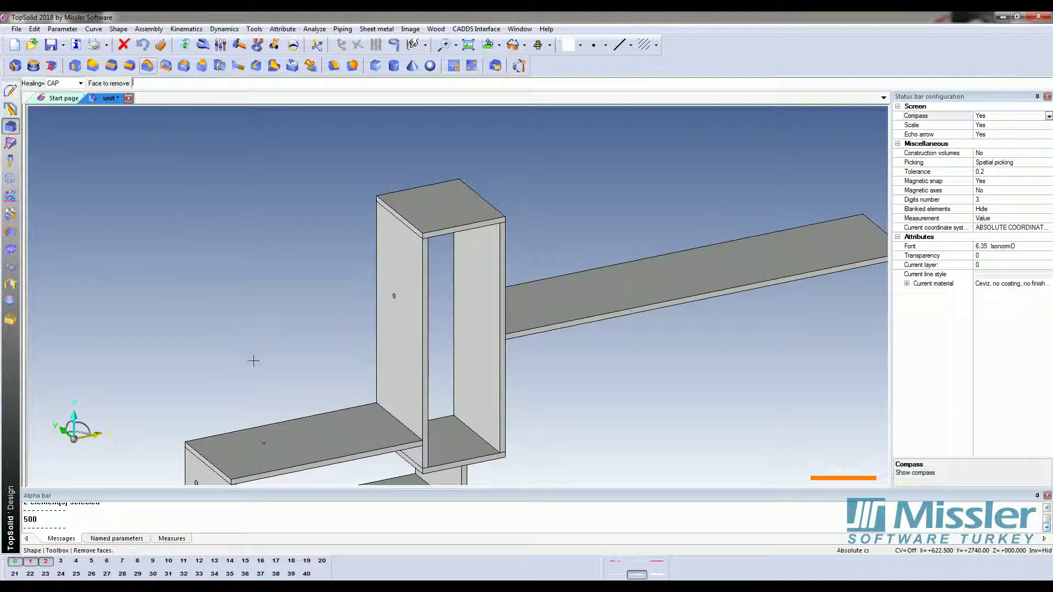
pyautogui.click(81, 82)
pyautogui.click(57, 94)
pyautogui.click(63, 84)
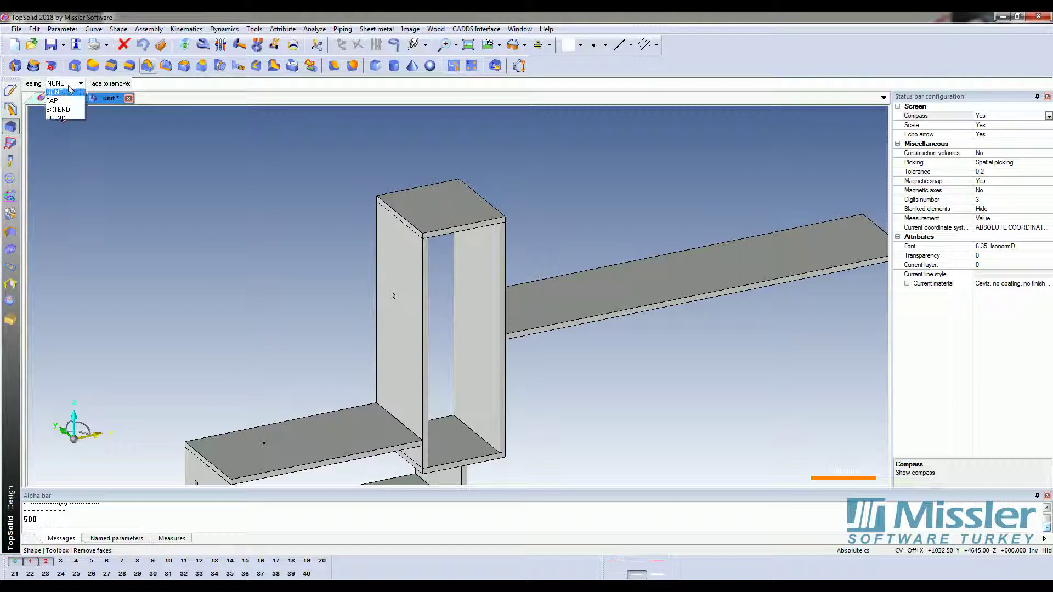
pyautogui.click(62, 108)
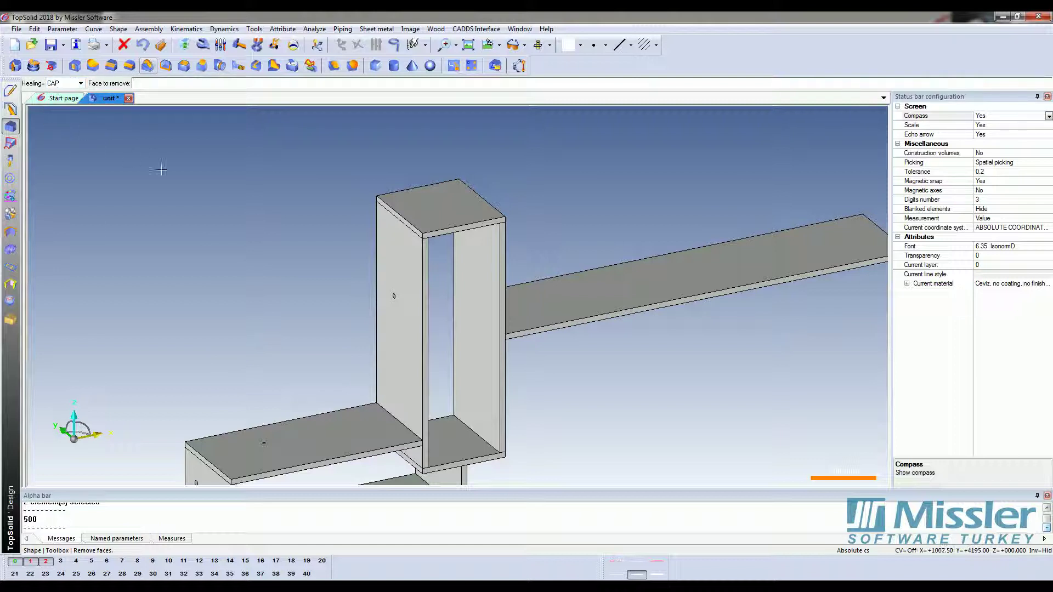
pyautogui.scroll(2, 379, 305)
pyautogui.scroll(3, 380, 306)
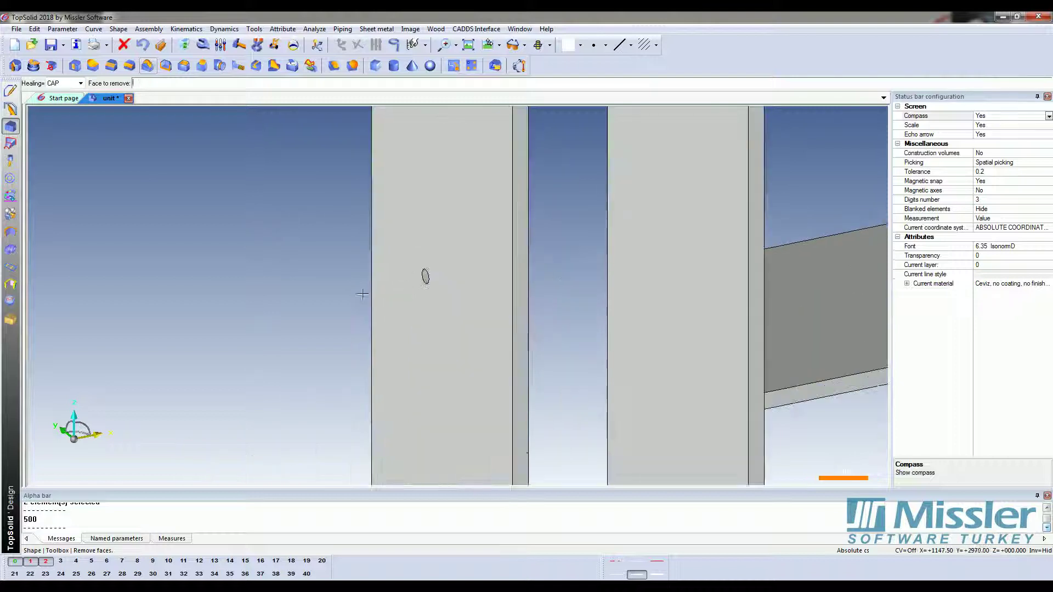
pyautogui.scroll(3, 364, 266)
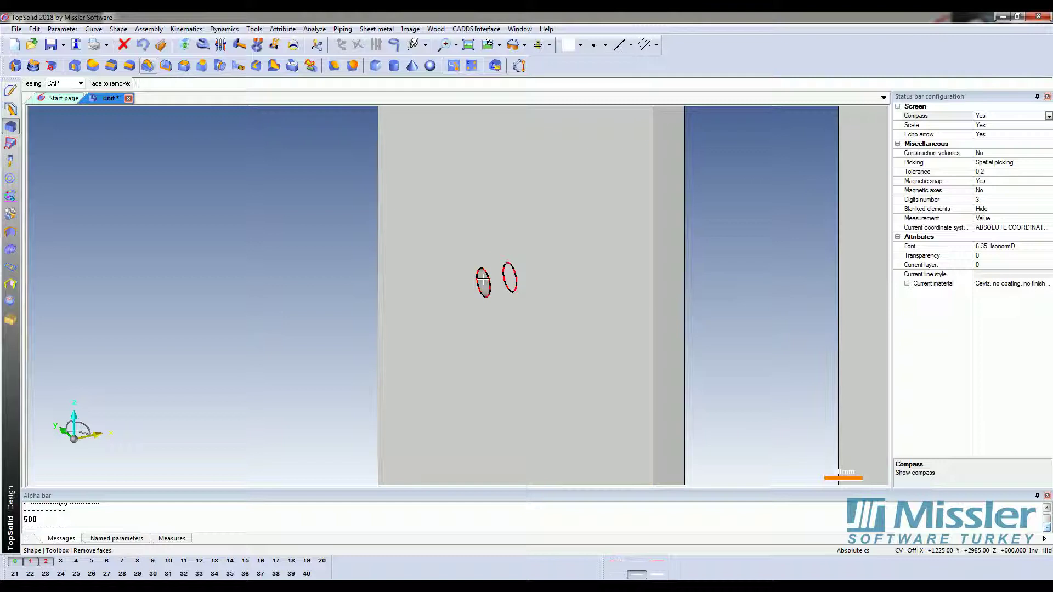
# Remove the side-panel hole face and exit the command
pyautogui.click(483, 281)
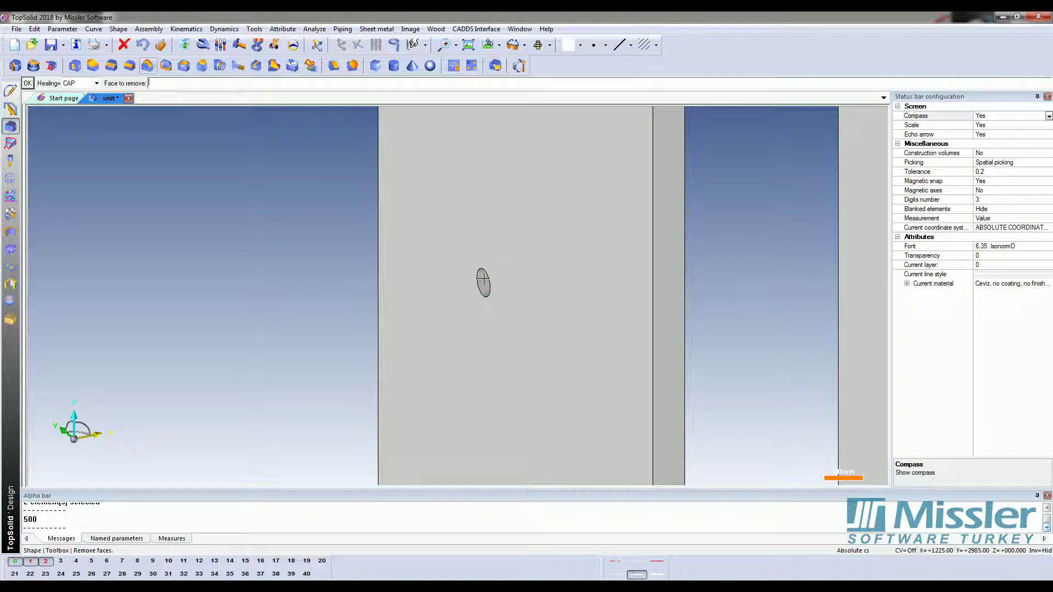
pyautogui.click(482, 282)
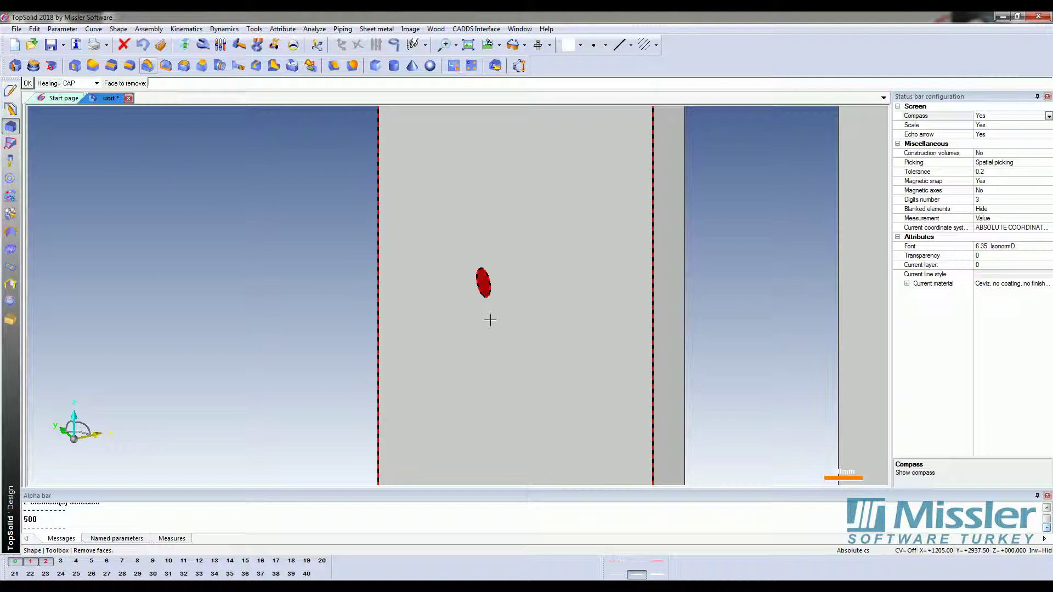
pyautogui.click(27, 83)
pyautogui.press('Home')
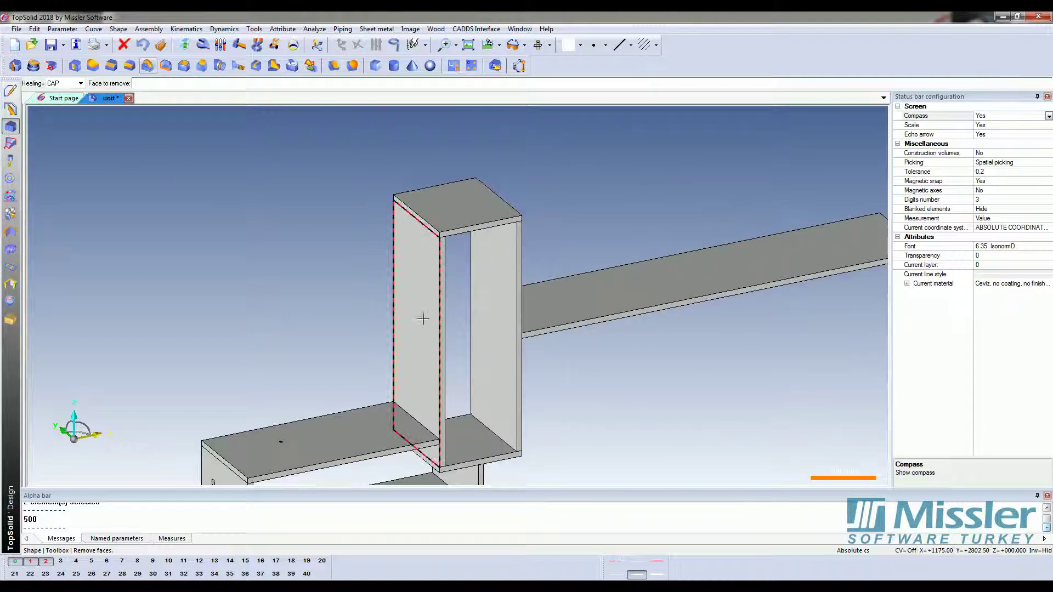
pyautogui.scroll(-5, 423, 319)
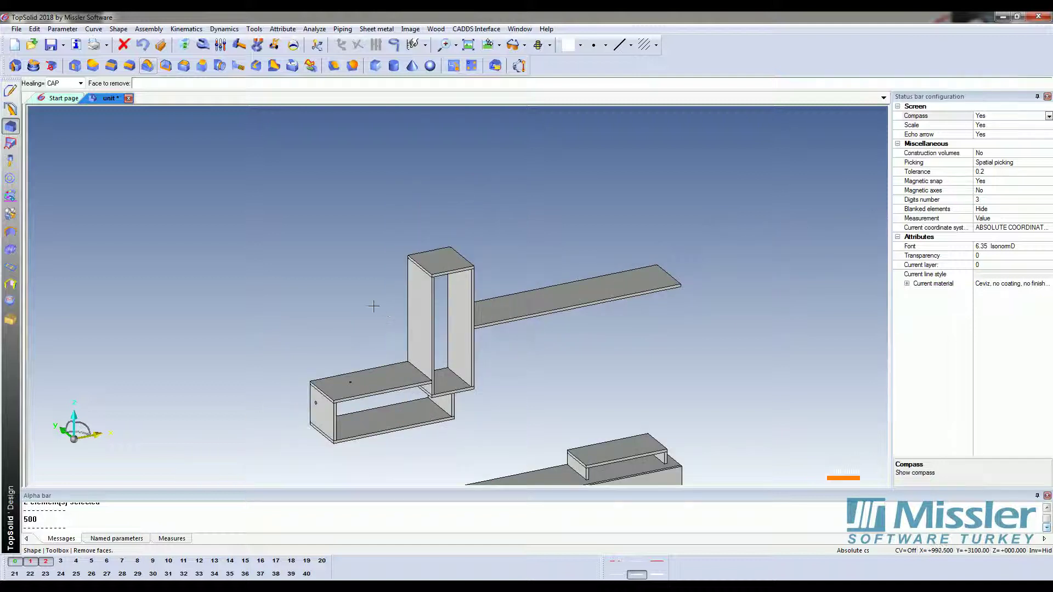
pyautogui.moveTo(376, 308); pyautogui.dragTo(368, 308, button='middle')
pyautogui.scroll(2, 369, 309)
pyautogui.scroll(2, 371, 311)
pyautogui.press('Escape')
pyautogui.scroll(2, 352, 310)
pyautogui.scroll(2, 349, 284)
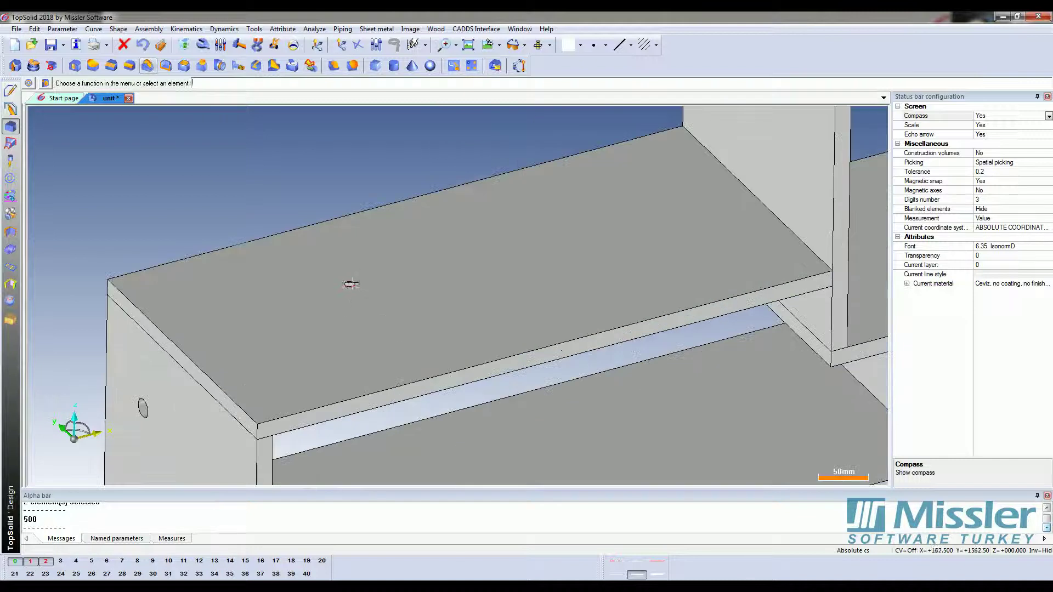
pyautogui.scroll(-2, 351, 284)
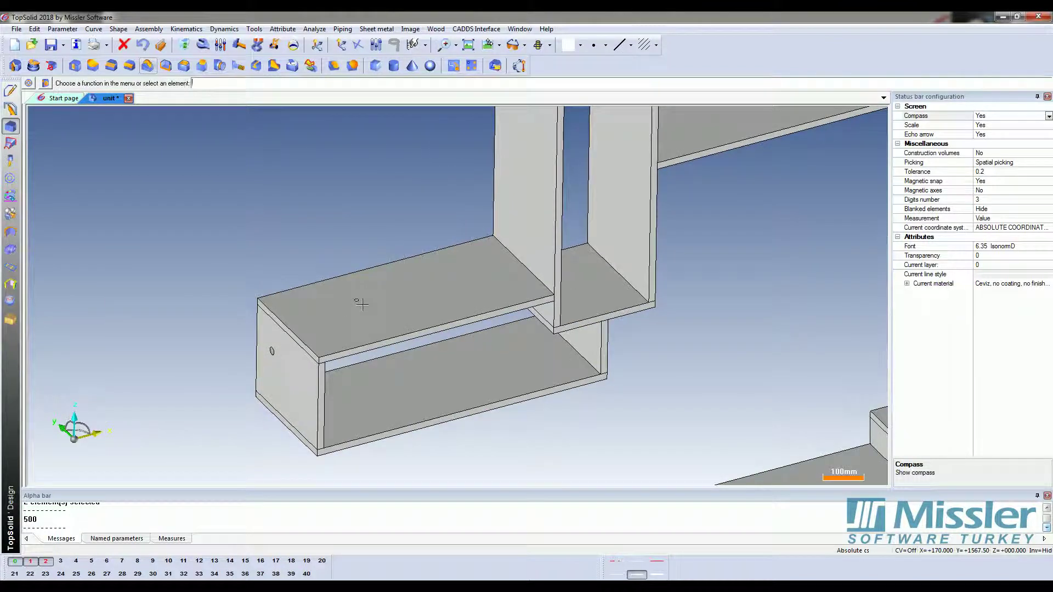
pyautogui.scroll(1, 361, 305)
pyautogui.scroll(1, 358, 308)
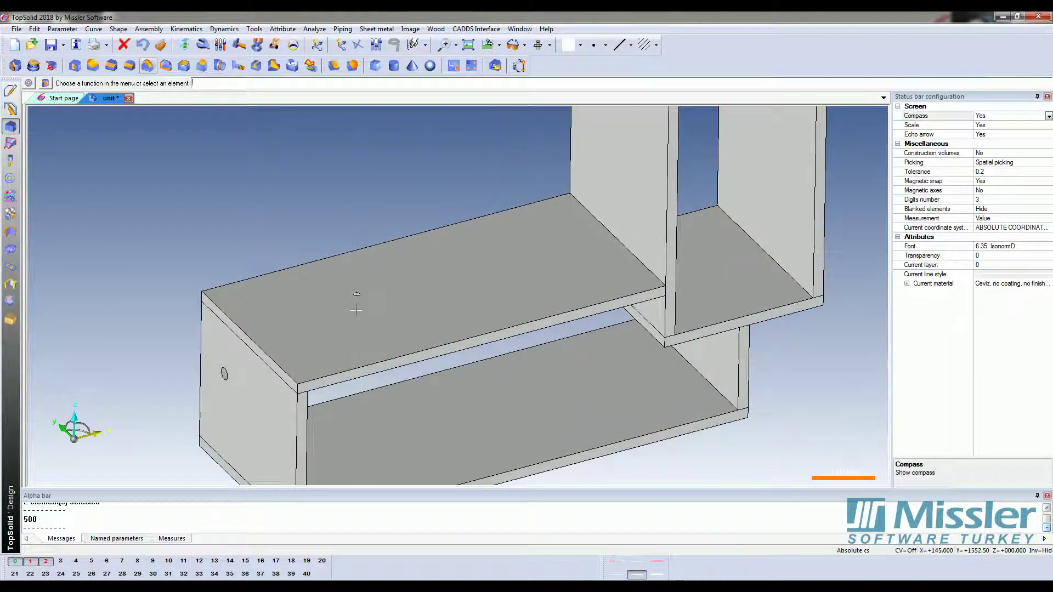
# Start Modify face in Resize face mode
pyautogui.click(121, 29)
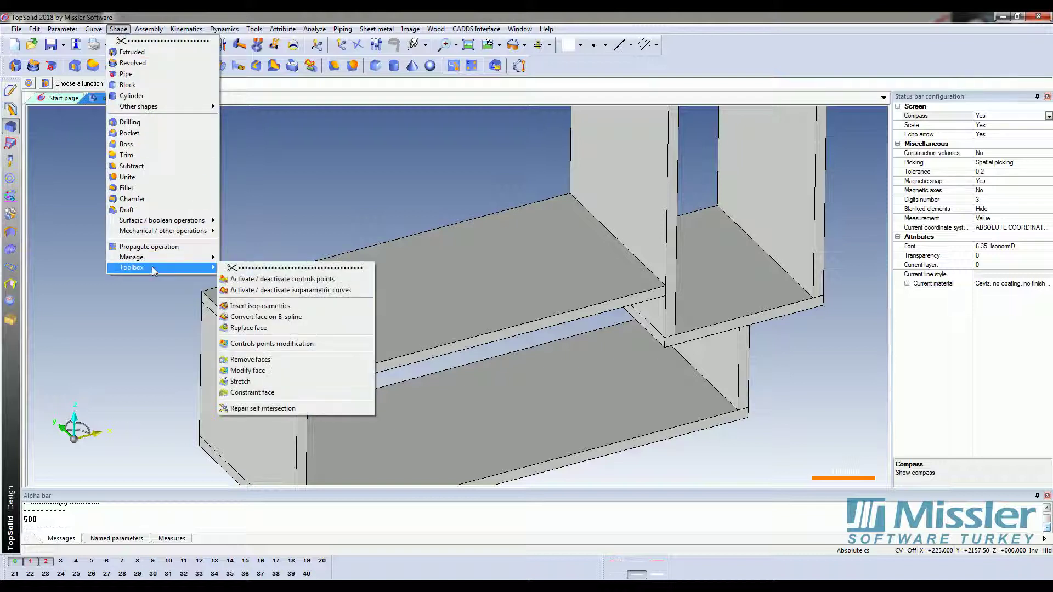
pyautogui.moveTo(131, 267)
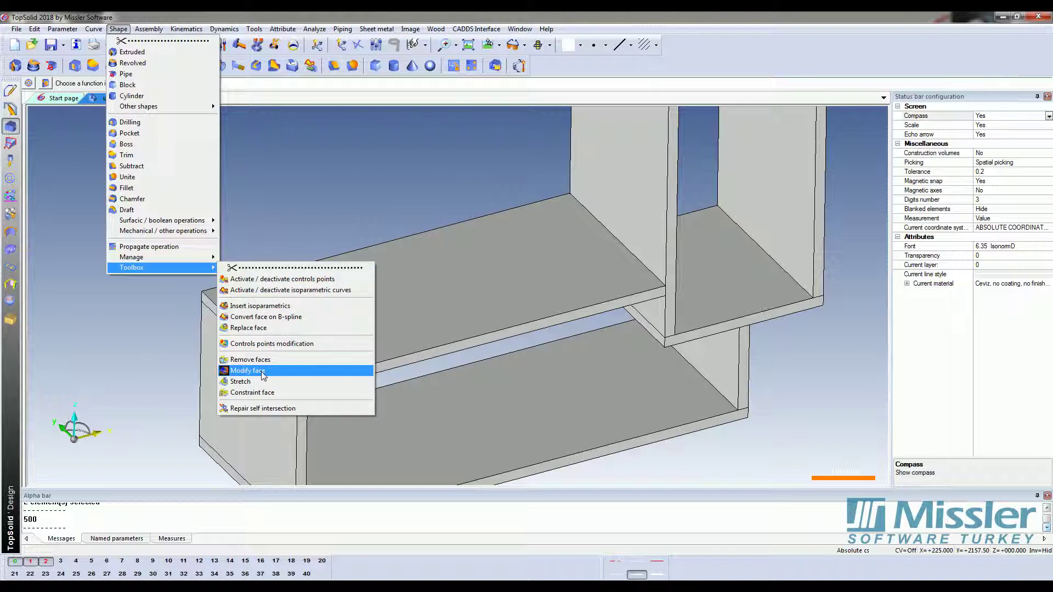
pyautogui.click(263, 375)
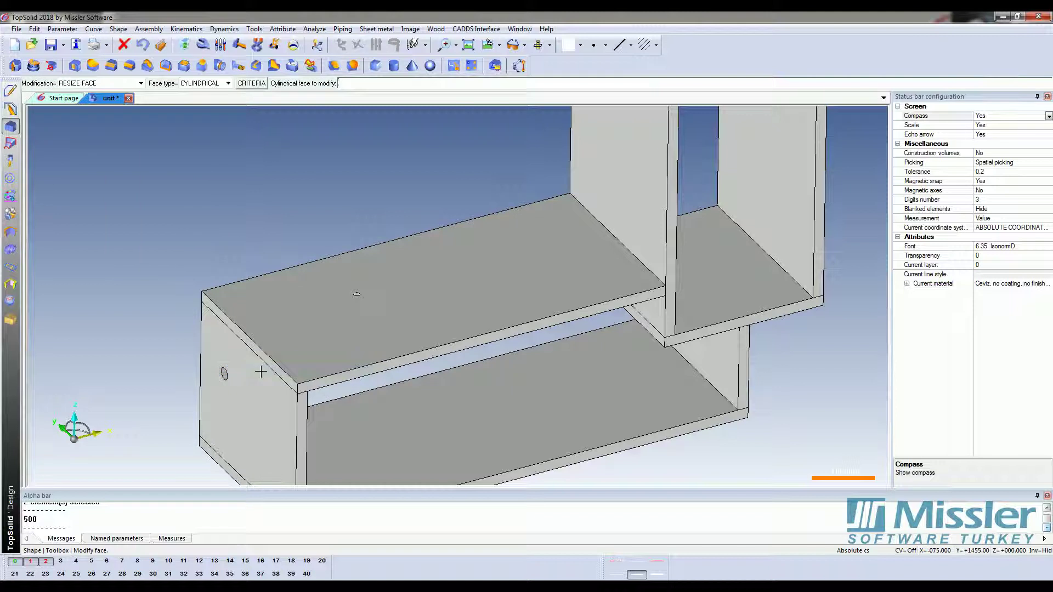
pyautogui.click(114, 84)
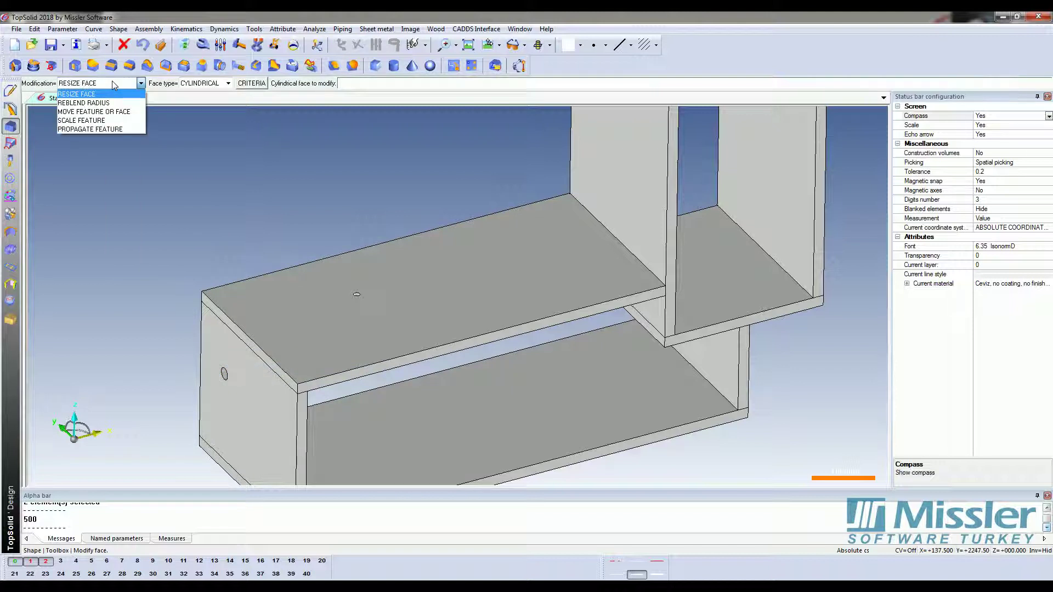
pyautogui.click(112, 81)
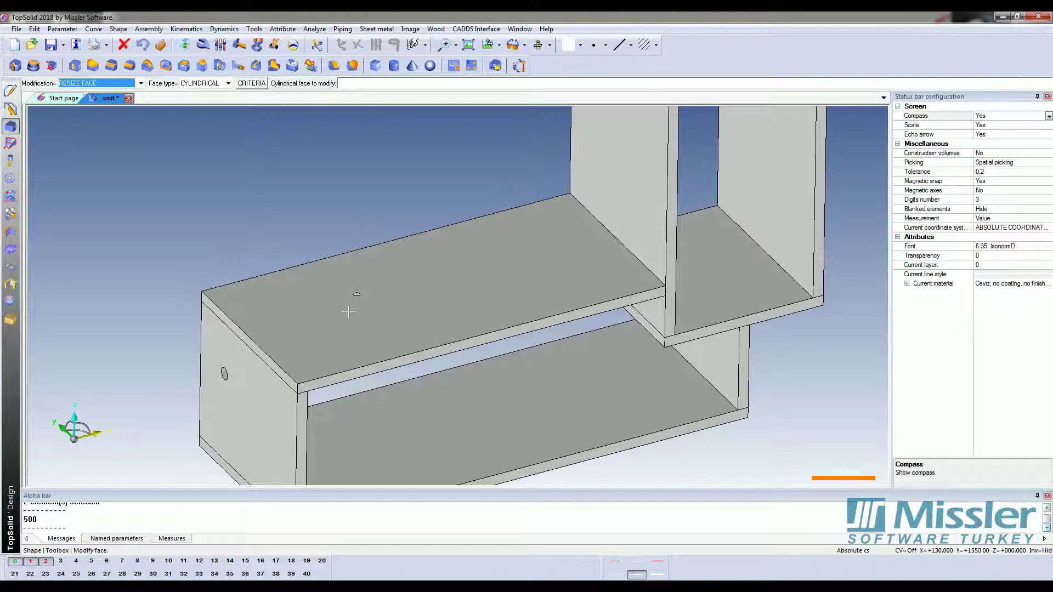
pyautogui.scroll(5, 346, 312)
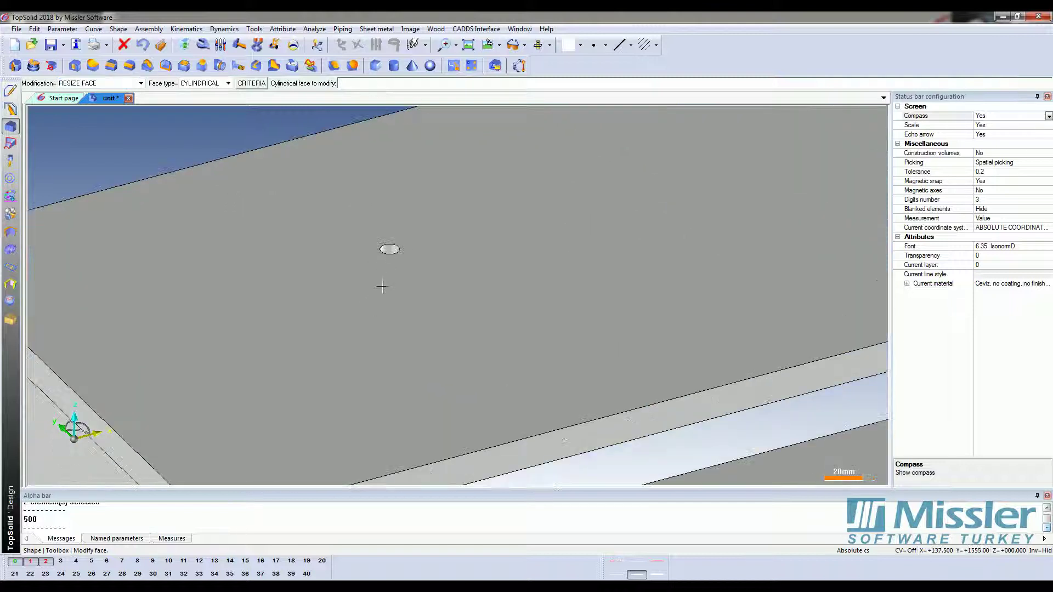
pyautogui.scroll(2, 376, 250)
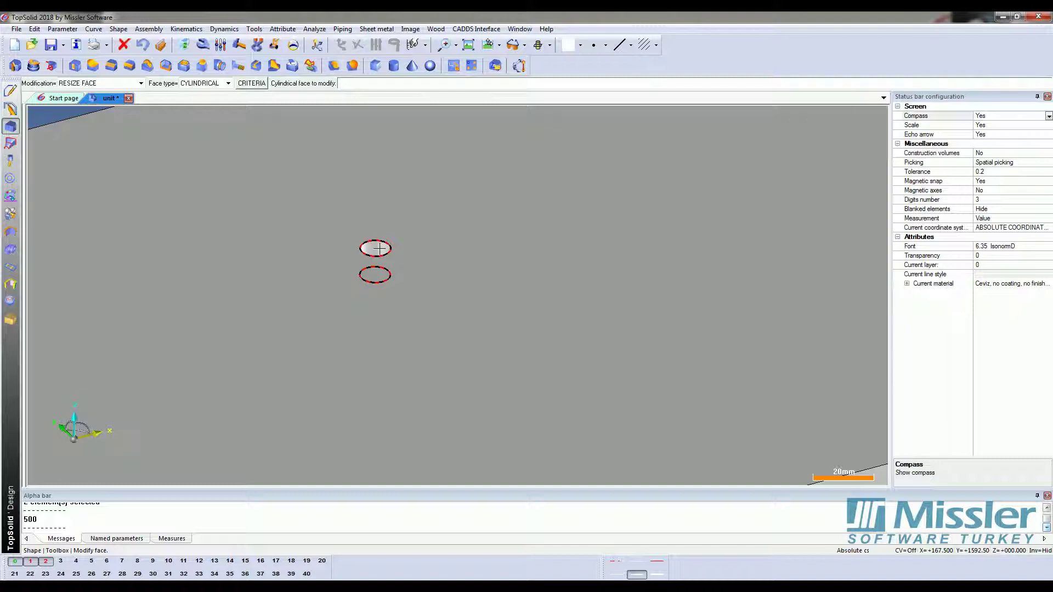
# Resize the hole in the shelf top to a 25 mm diameter
pyautogui.click(379, 249)
pyautogui.scroll(-3, 378, 249)
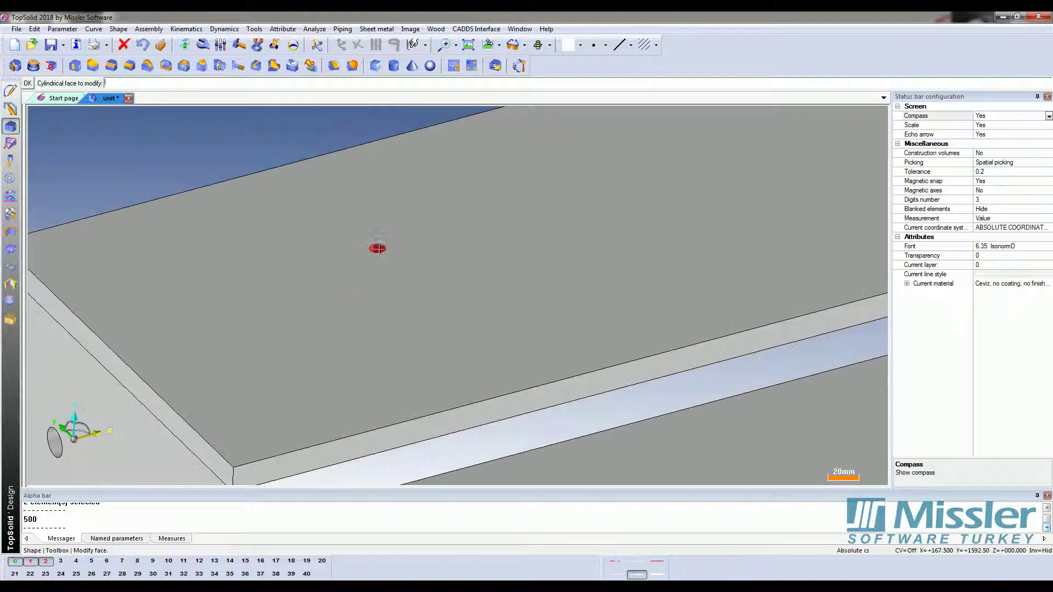
pyautogui.scroll(-2, 378, 248)
pyautogui.scroll(-2, 378, 249)
pyautogui.click(28, 83)
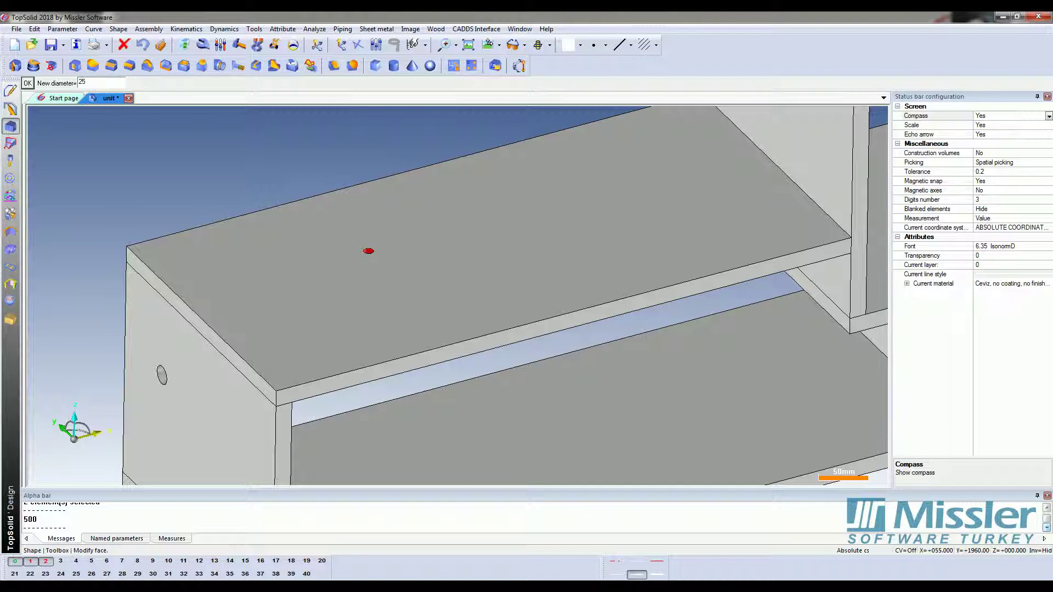
pyautogui.press('Return')
pyautogui.scroll(3, 371, 252)
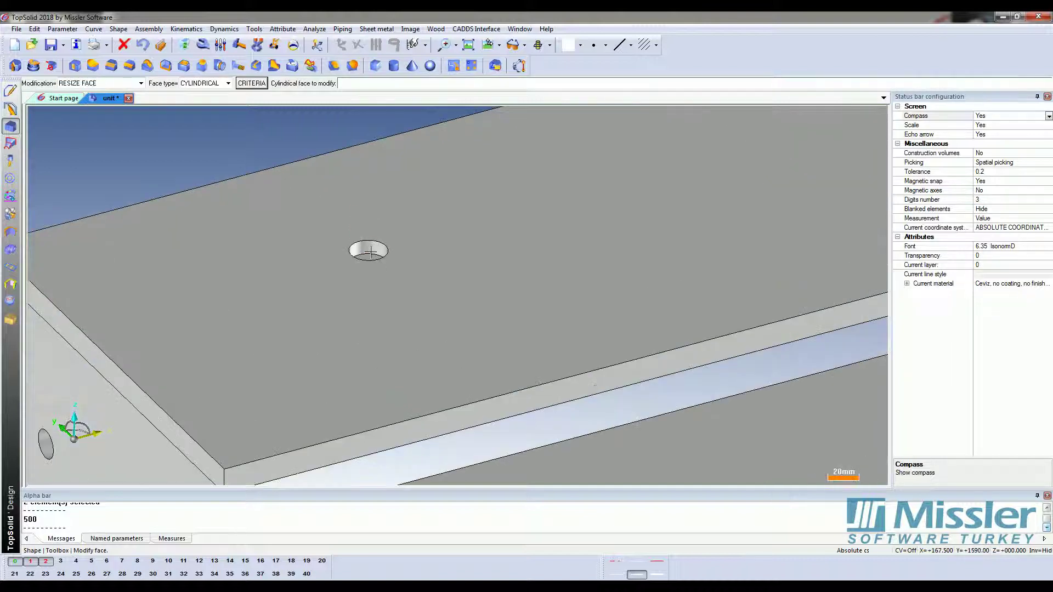
pyautogui.scroll(-3, 371, 252)
pyautogui.scroll(-2, 370, 255)
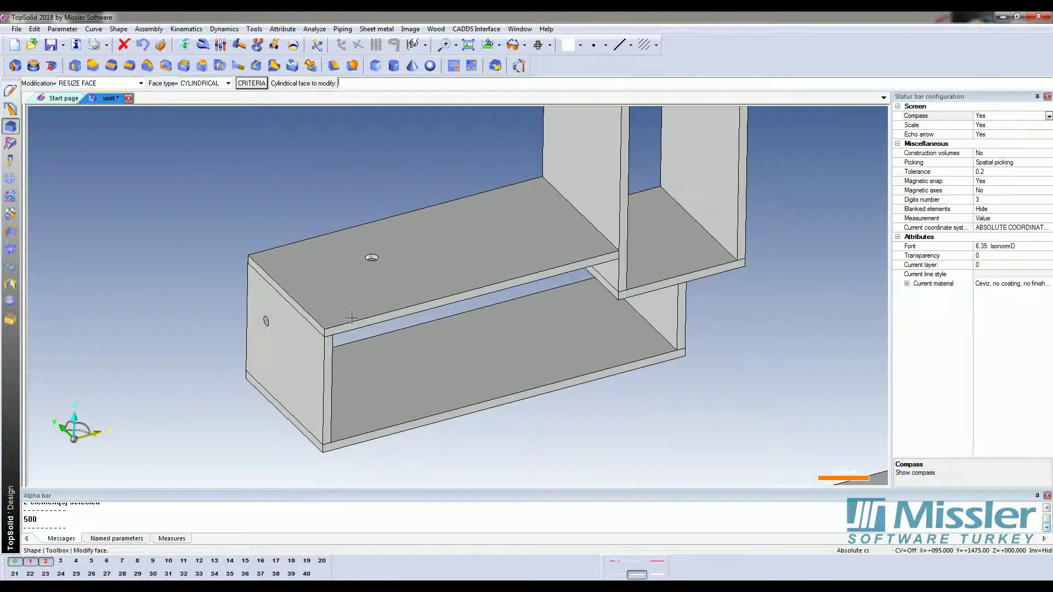
pyautogui.scroll(-1, 308, 354)
pyautogui.scroll(2, 309, 357)
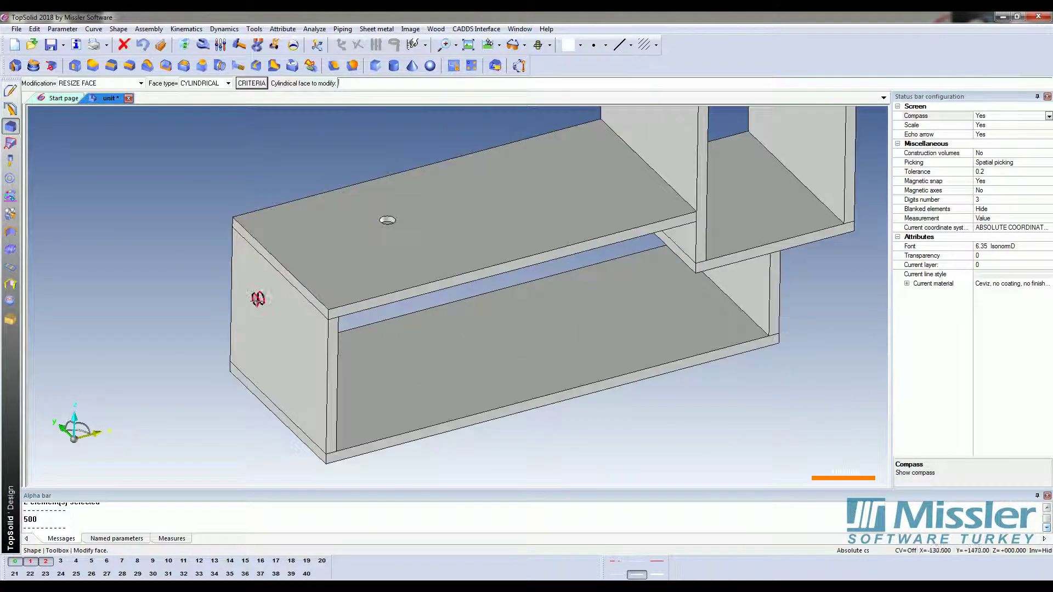
pyautogui.scroll(1, 254, 300)
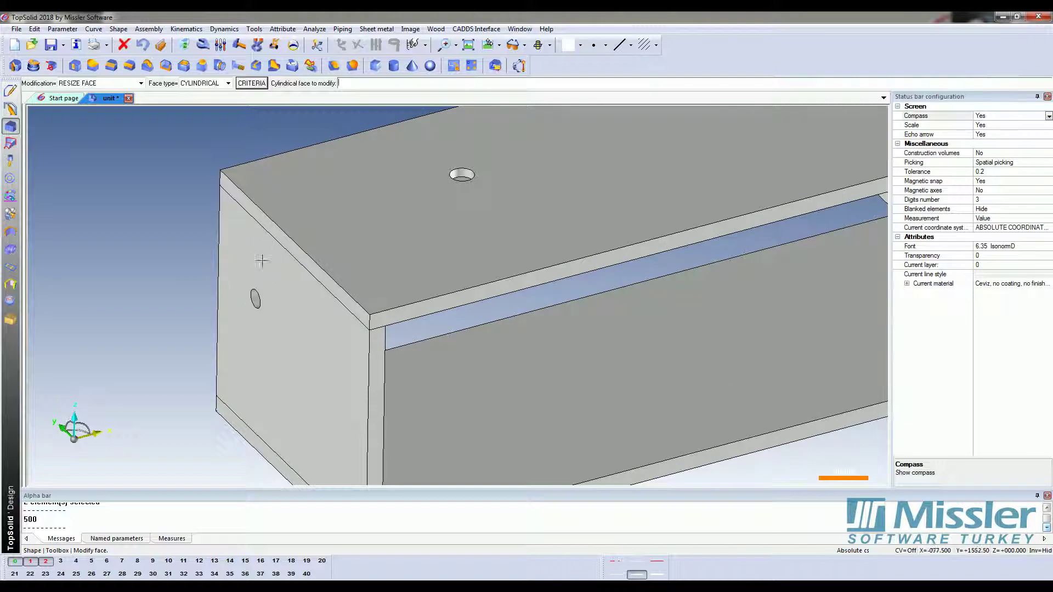
pyautogui.scroll(-2, 267, 273)
pyautogui.click(261, 289)
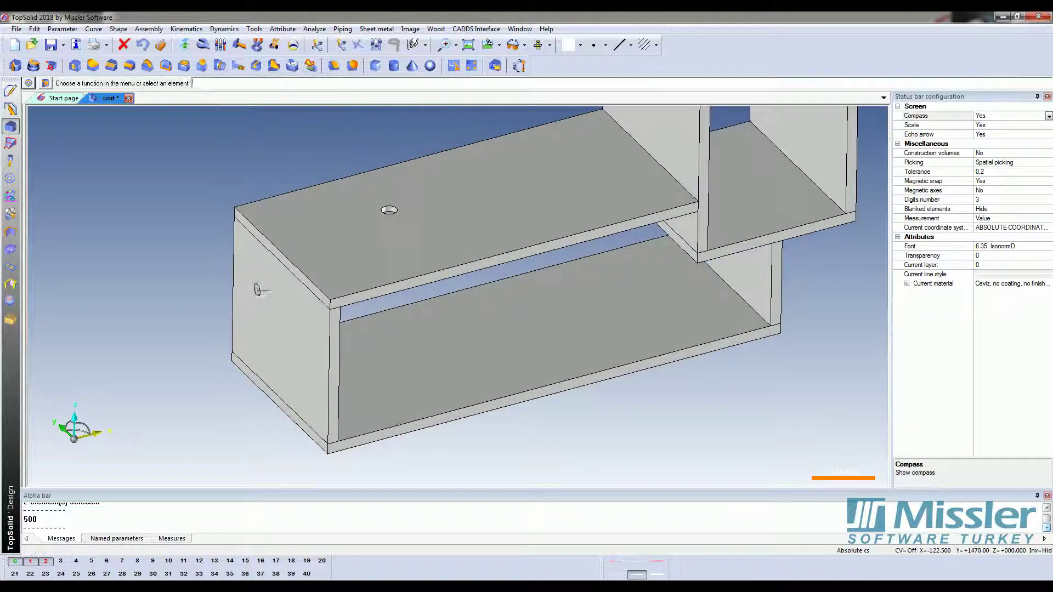
# Start Modify face in Move feature or face mode and pick the side-panel hole
pyautogui.click(117, 30)
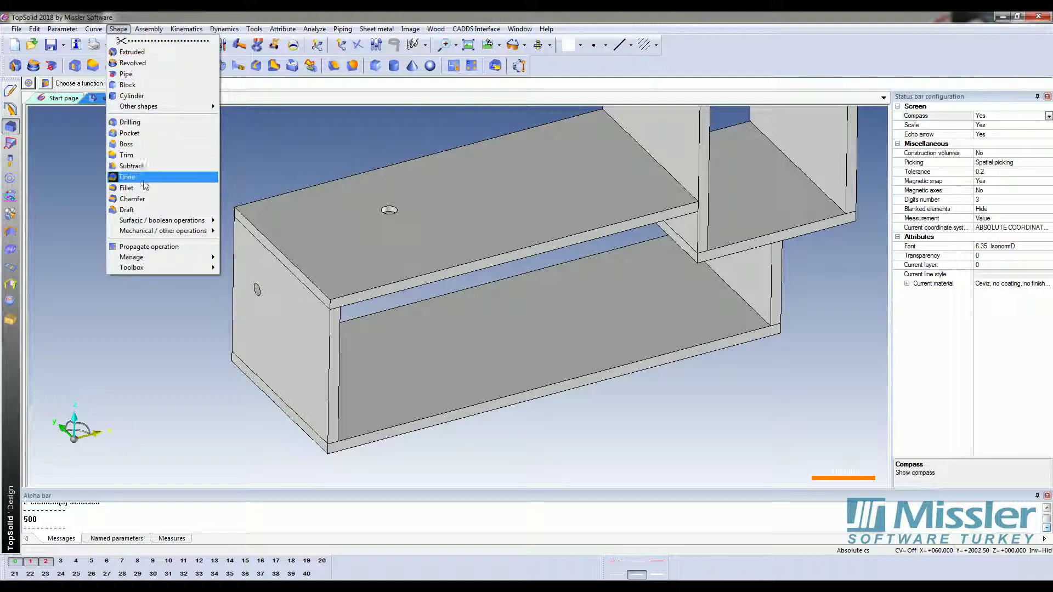
pyautogui.moveTo(148, 268)
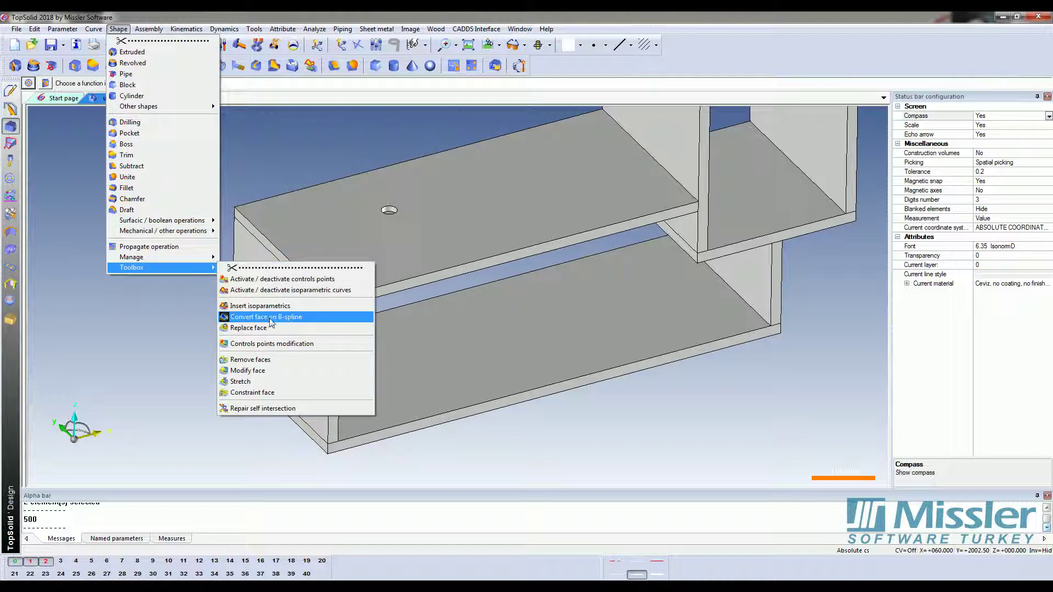
pyautogui.click(269, 373)
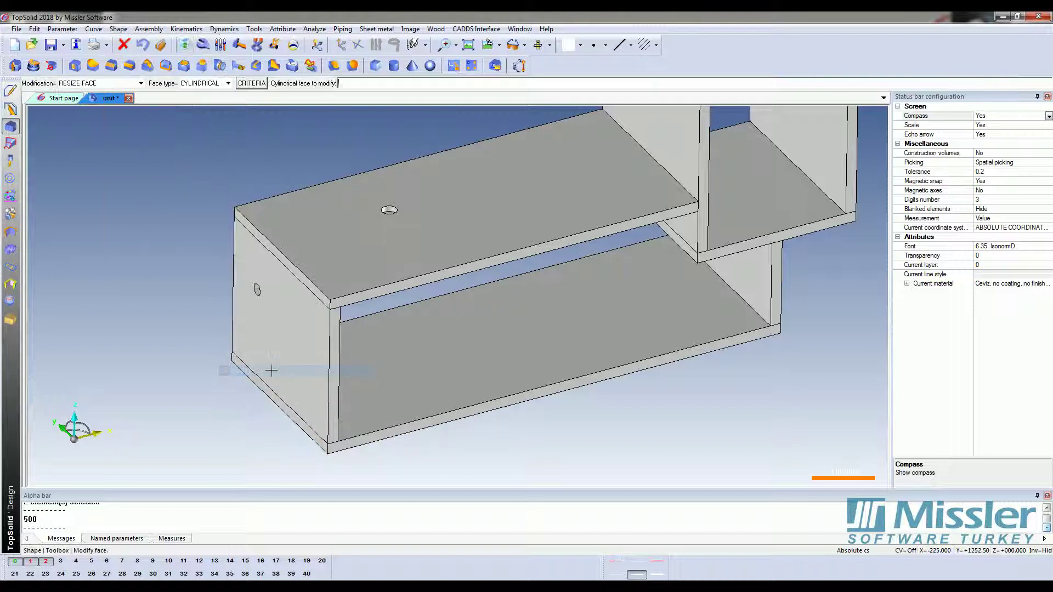
pyautogui.scroll(2, 286, 340)
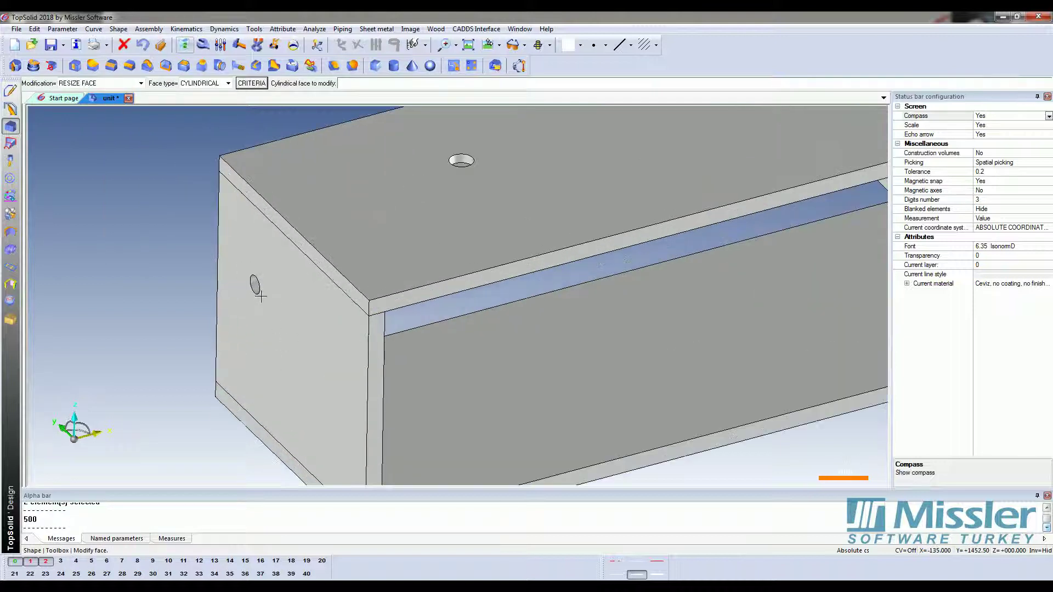
pyautogui.click(111, 86)
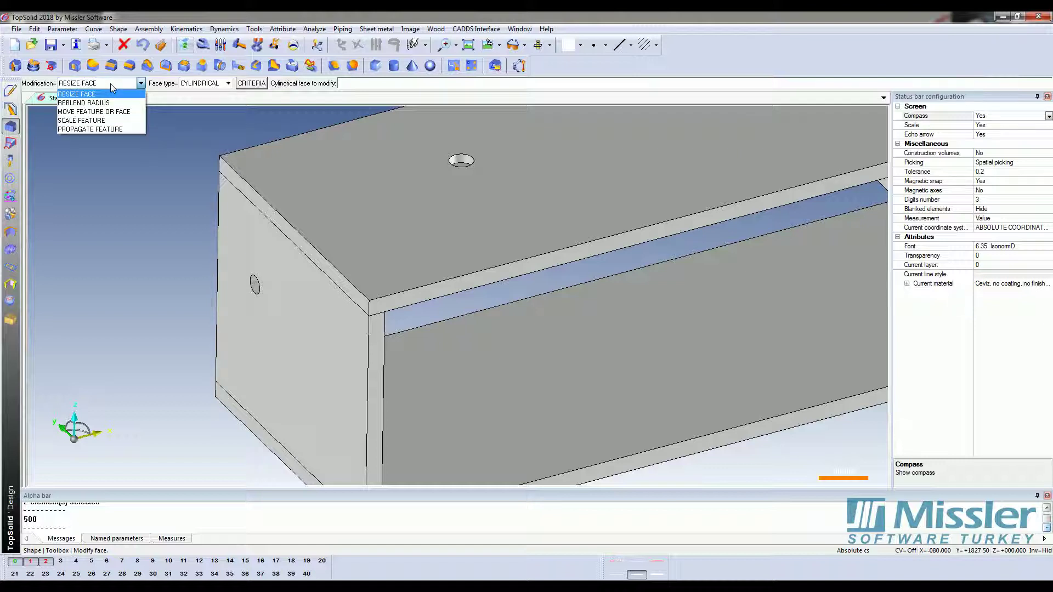
pyautogui.click(127, 115)
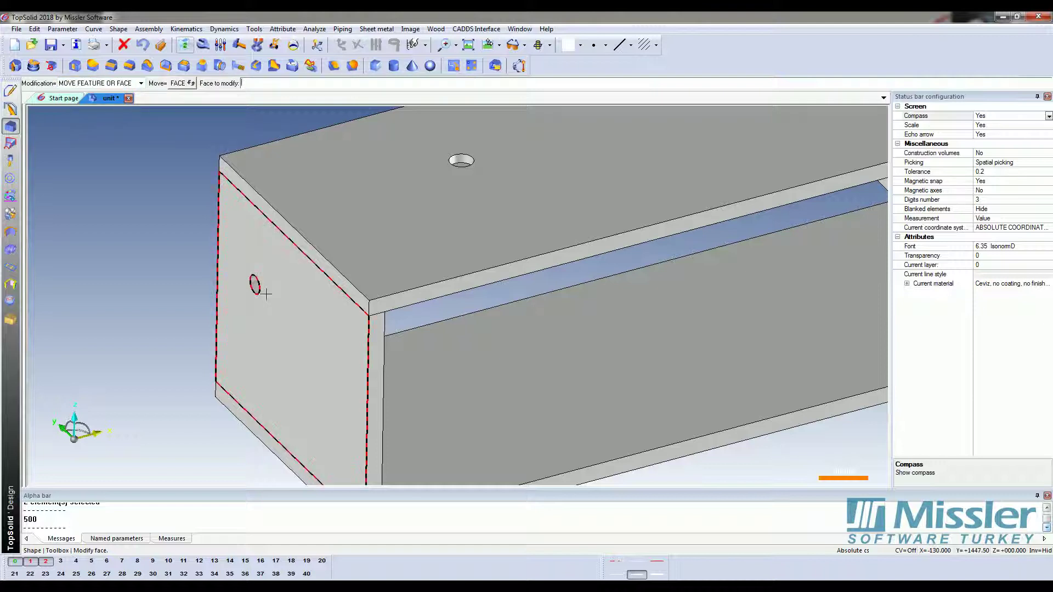
pyautogui.scroll(3, 254, 284)
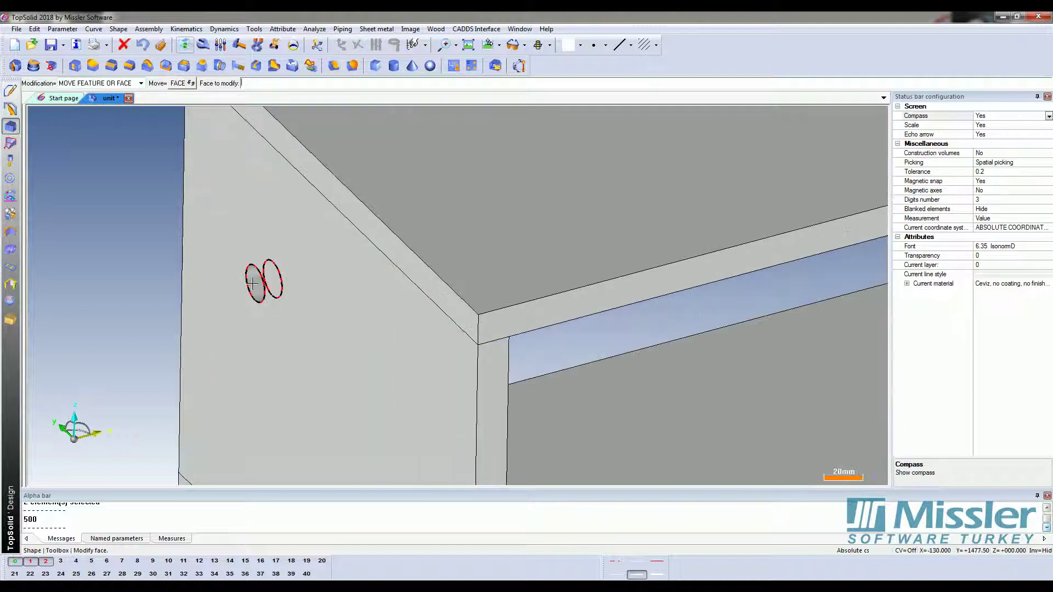
pyautogui.click(254, 285)
pyautogui.scroll(-1, 254, 284)
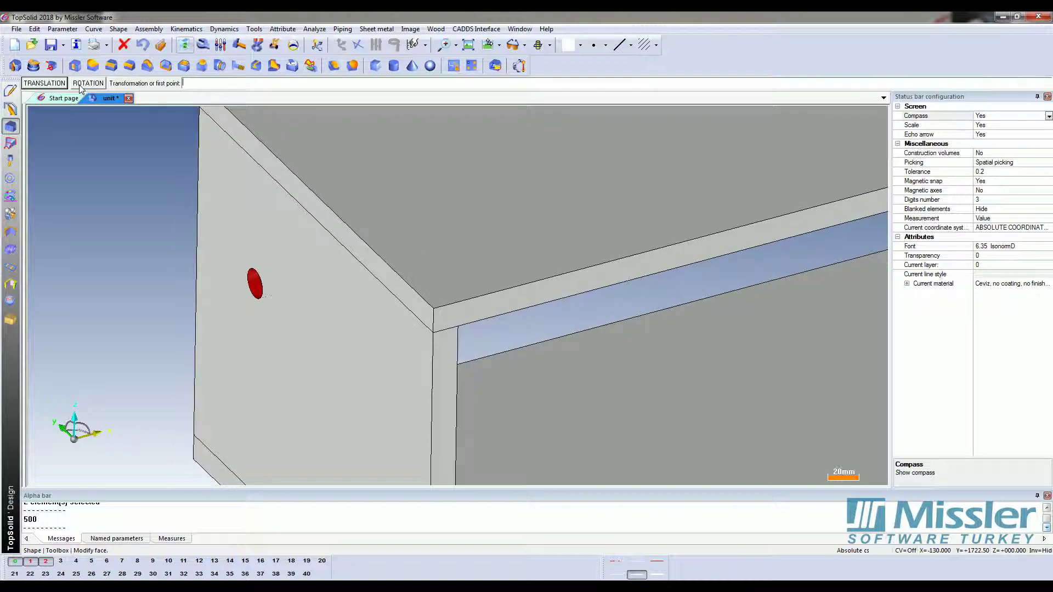
# Translate the hole 50 mm upward along the panel's vertical edge
pyautogui.click(44, 83)
pyautogui.scroll(-2, 156, 273)
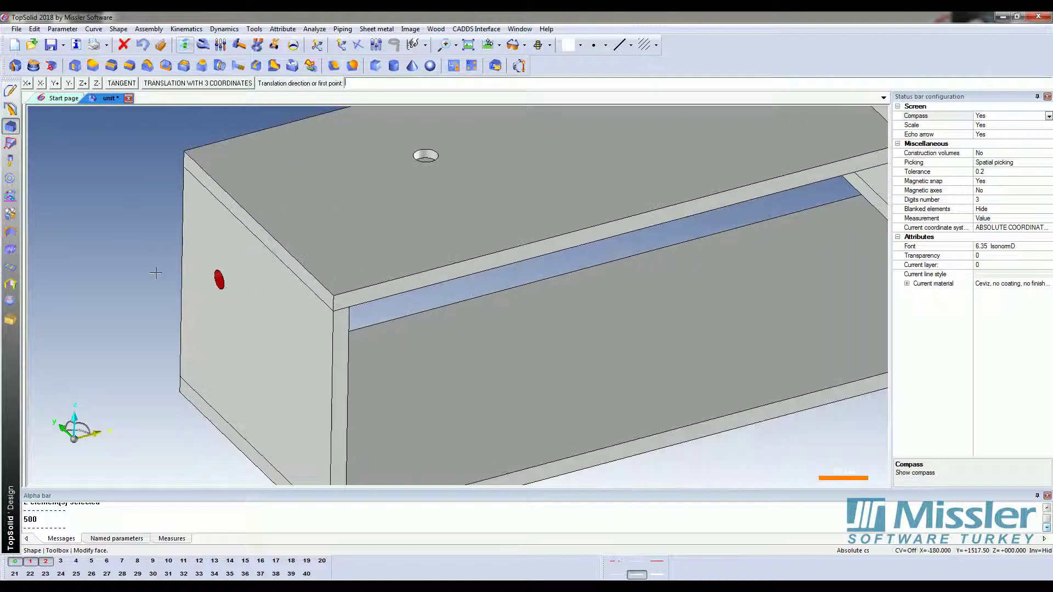
pyautogui.scroll(-1, 155, 272)
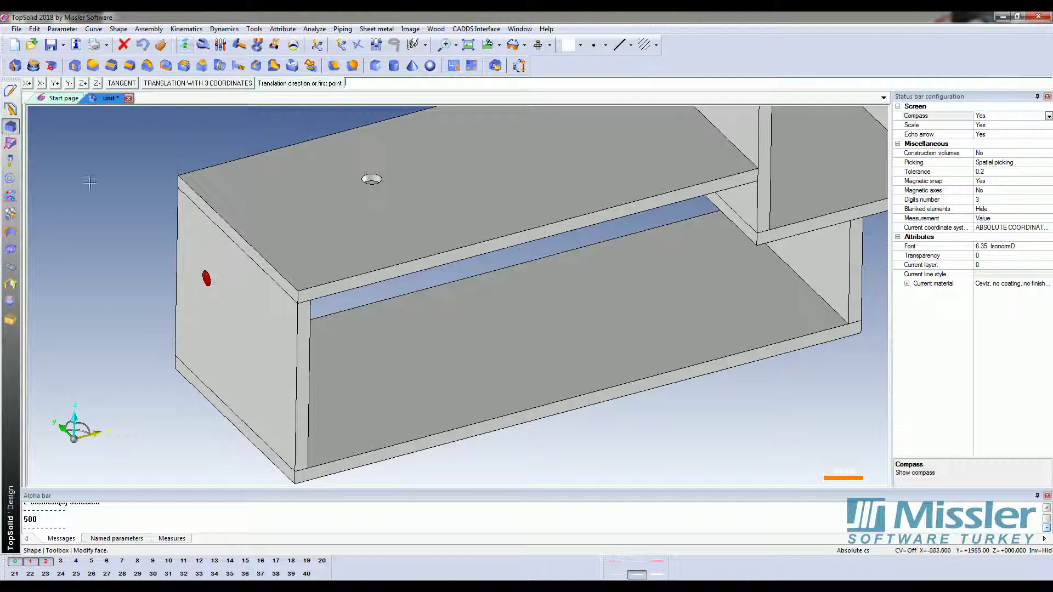
pyautogui.scroll(1, 145, 291)
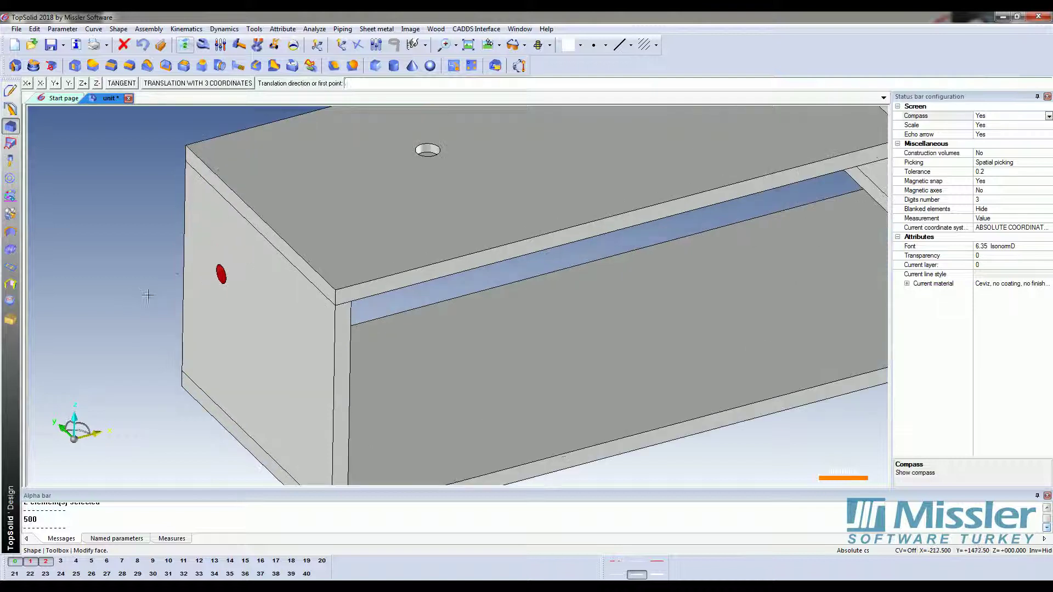
pyautogui.click(184, 259)
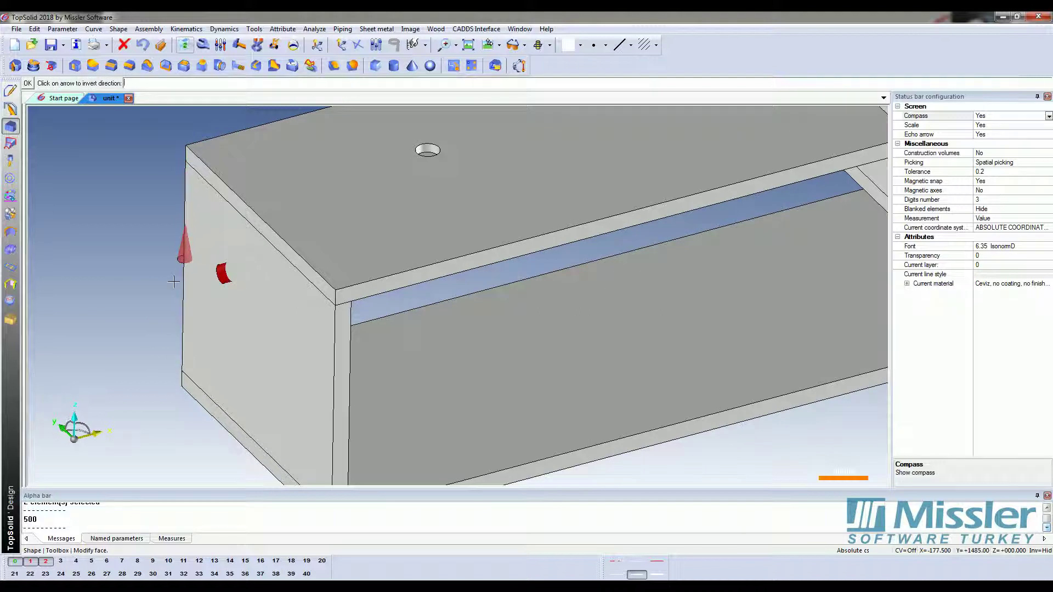
pyautogui.click(184, 251)
pyautogui.click(182, 270)
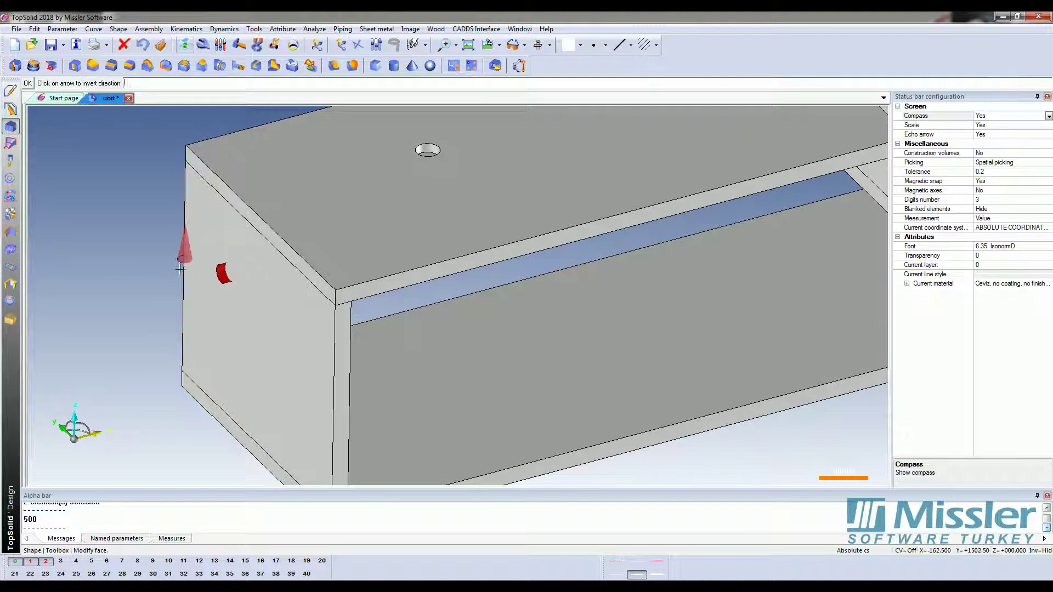
pyautogui.click(27, 84)
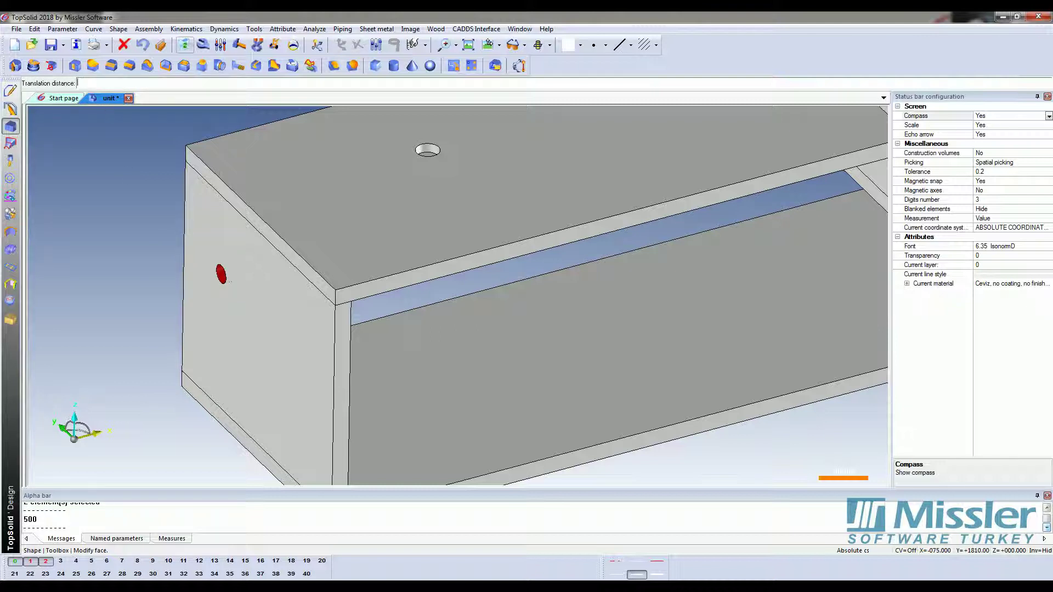
pyautogui.write('50')
pyautogui.press('Return')
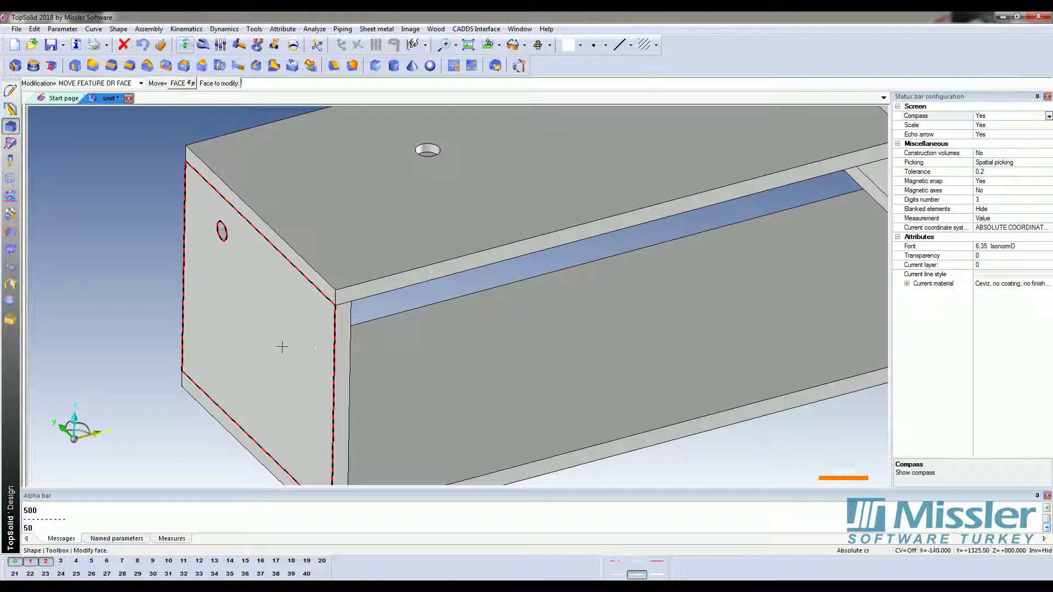
pyautogui.press('Left')
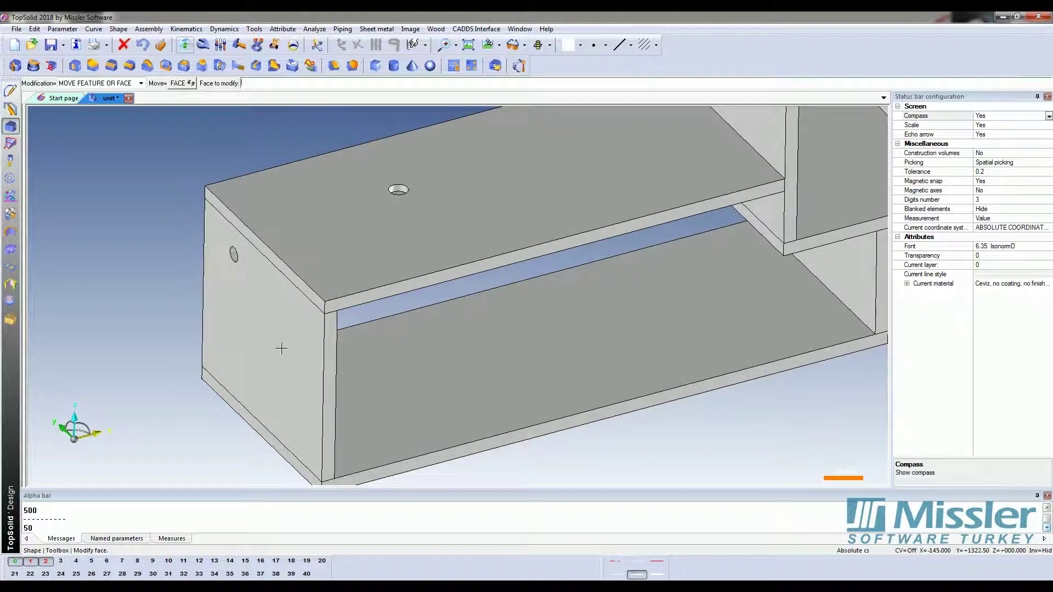
pyautogui.press('Escape')
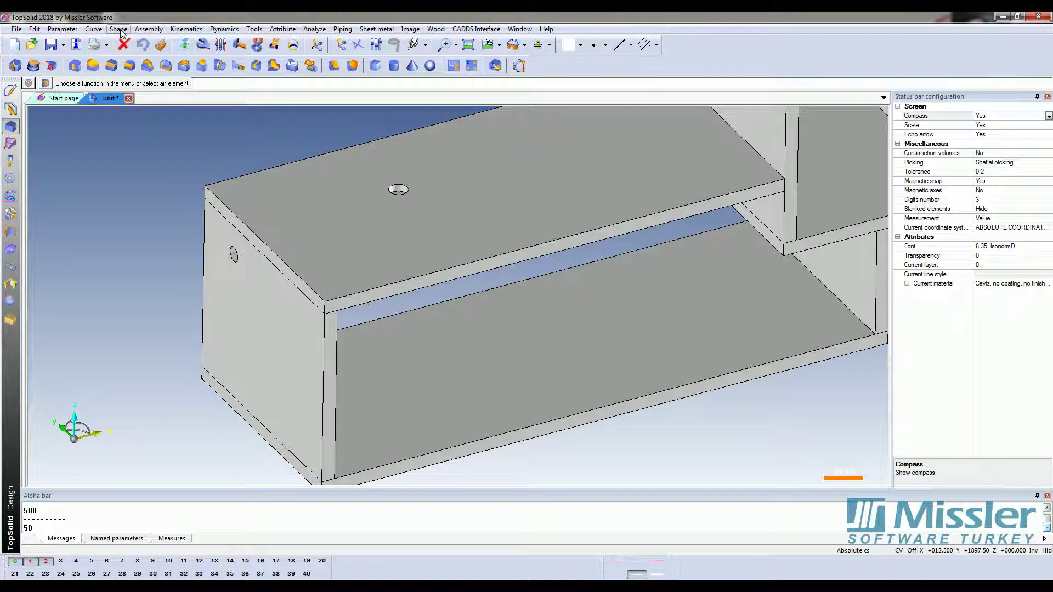
# Constrain the side-panel hole 150 mm from the panel's front edge face
pyautogui.click(121, 32)
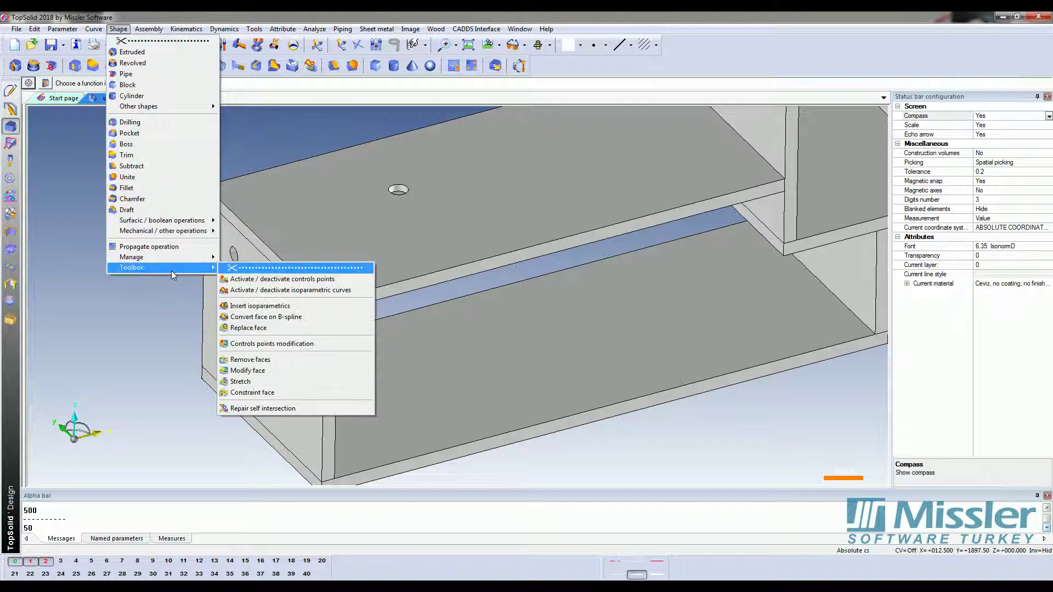
pyautogui.click(269, 393)
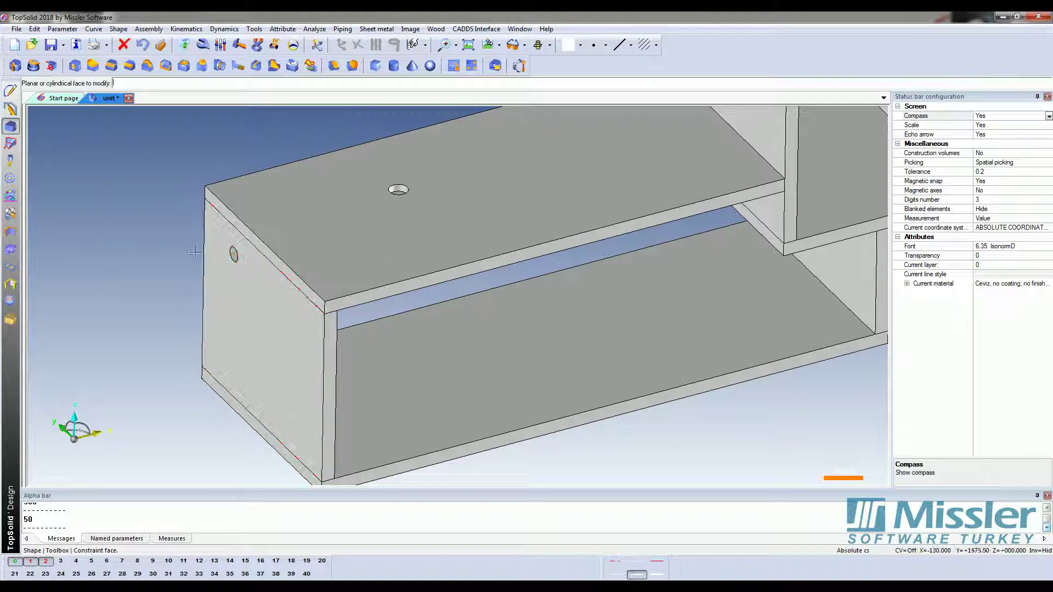
pyautogui.scroll(2, 188, 243)
pyautogui.scroll(1, 187, 244)
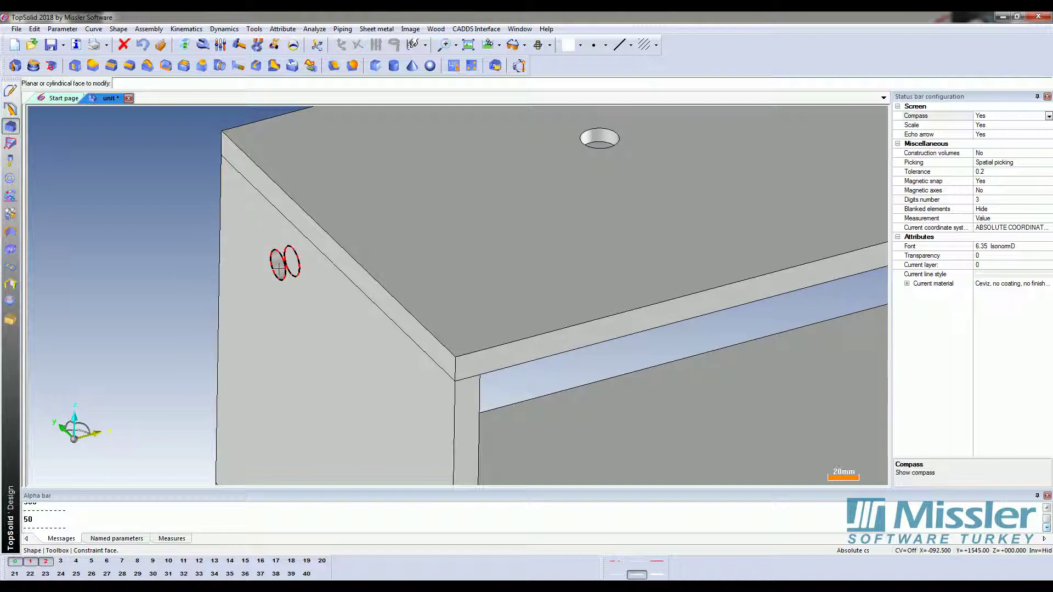
pyautogui.click(279, 268)
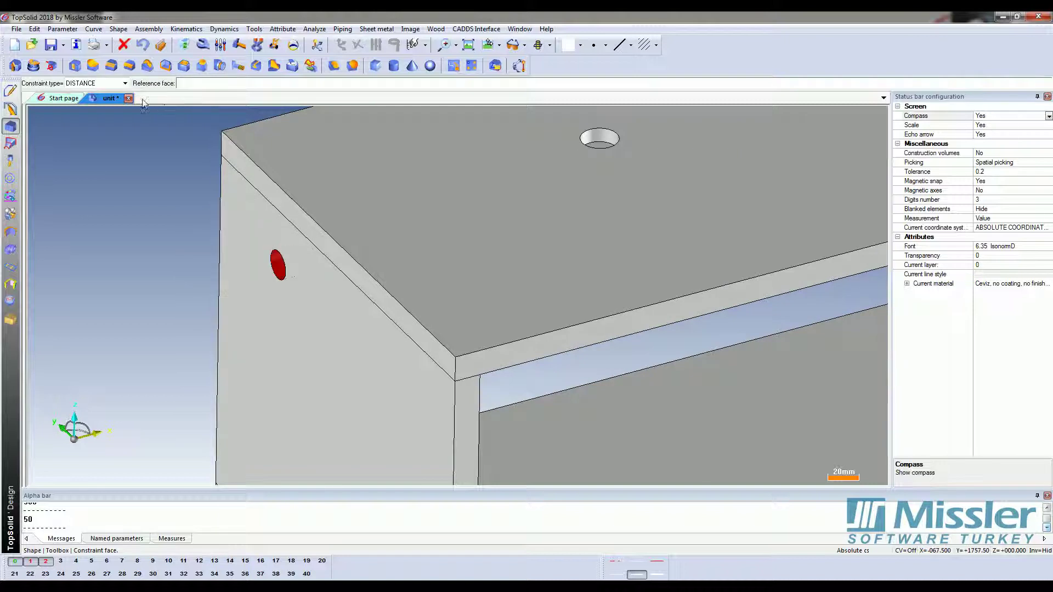
pyautogui.click(125, 83)
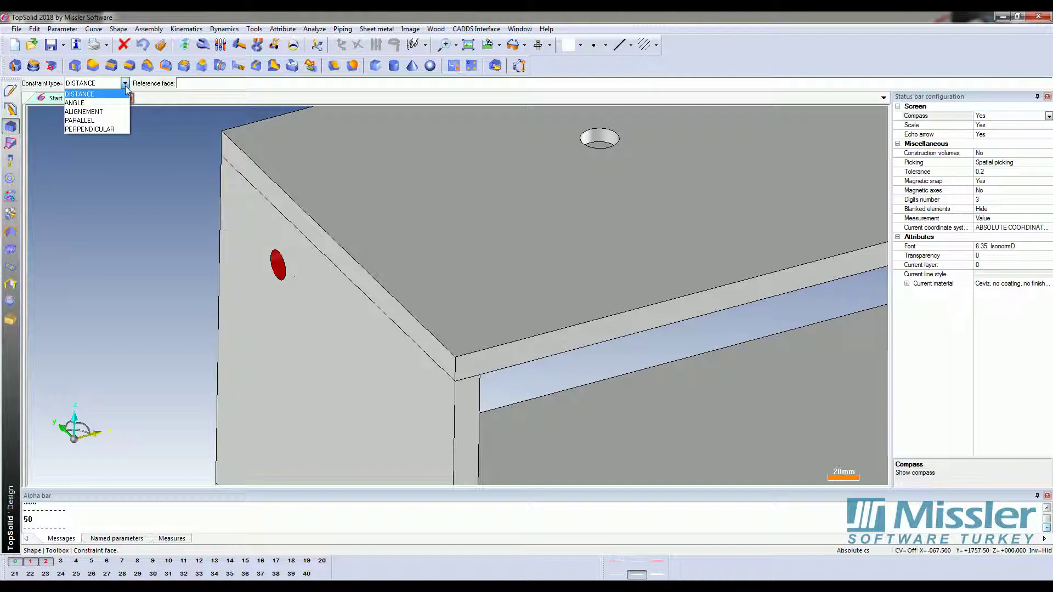
pyautogui.click(125, 86)
pyautogui.click(109, 83)
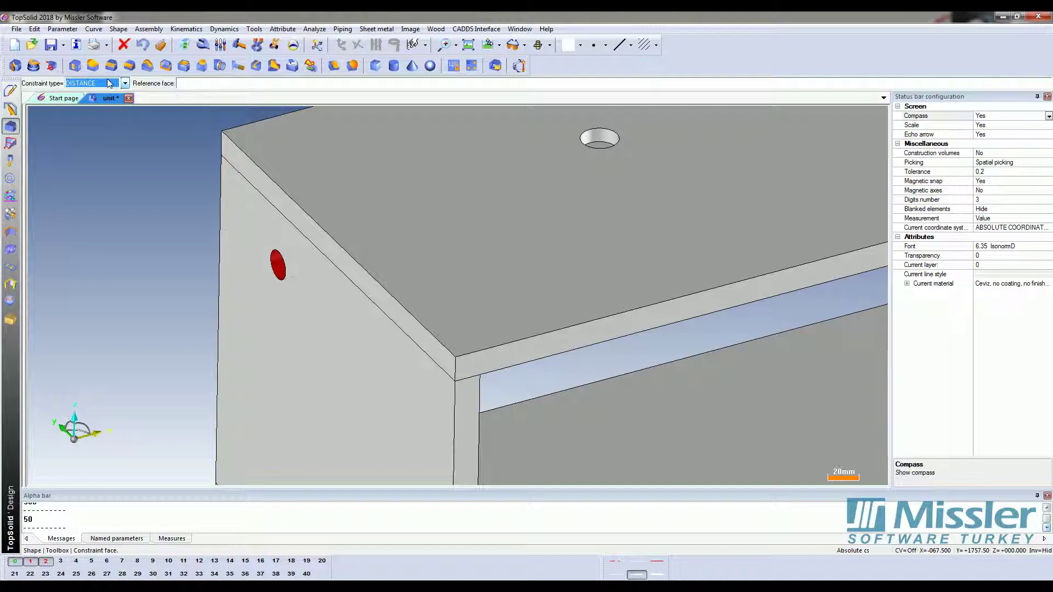
pyautogui.click(195, 82)
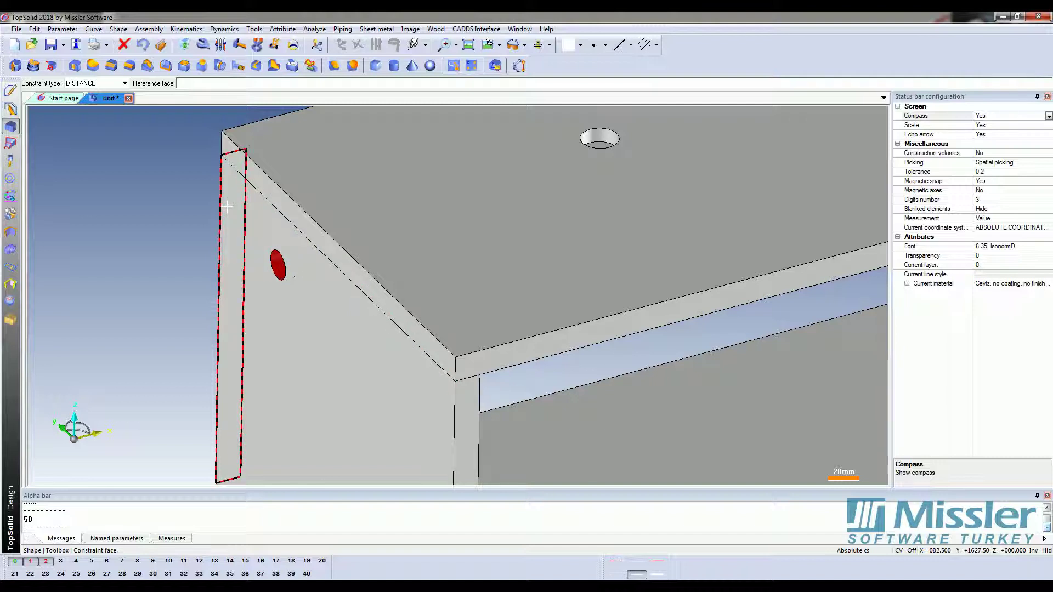
pyautogui.click(227, 206)
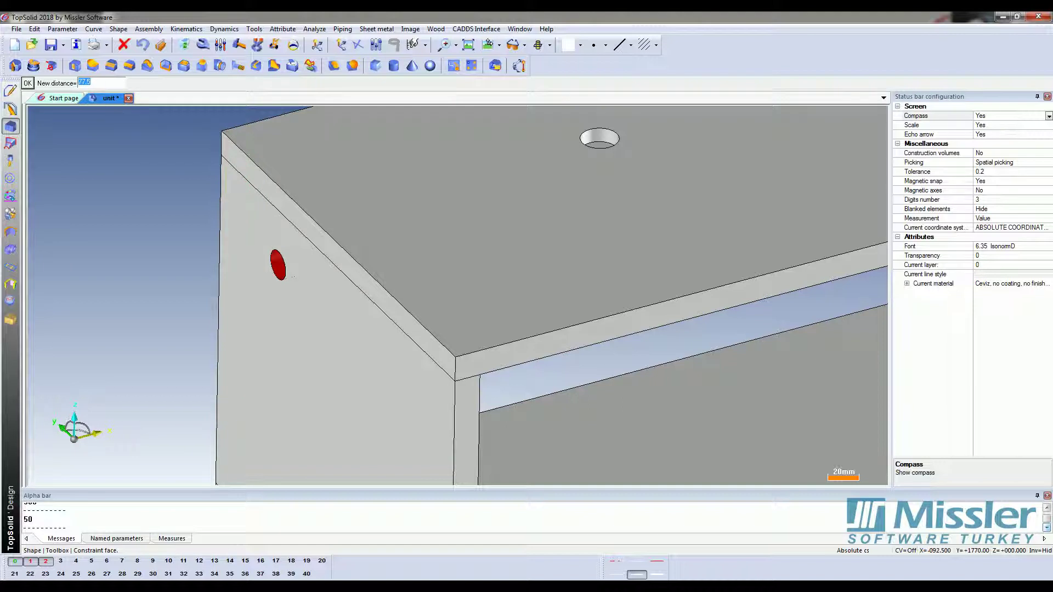
pyautogui.press('Return')
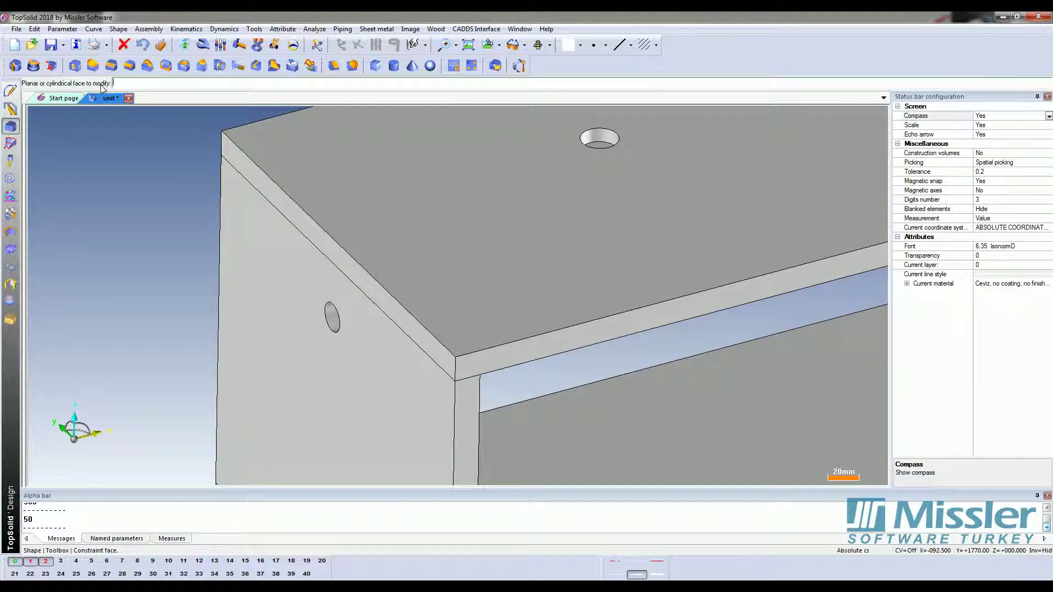
# Constrain the side-panel hole 89 mm from the box's top edge face
pyautogui.click(118, 29)
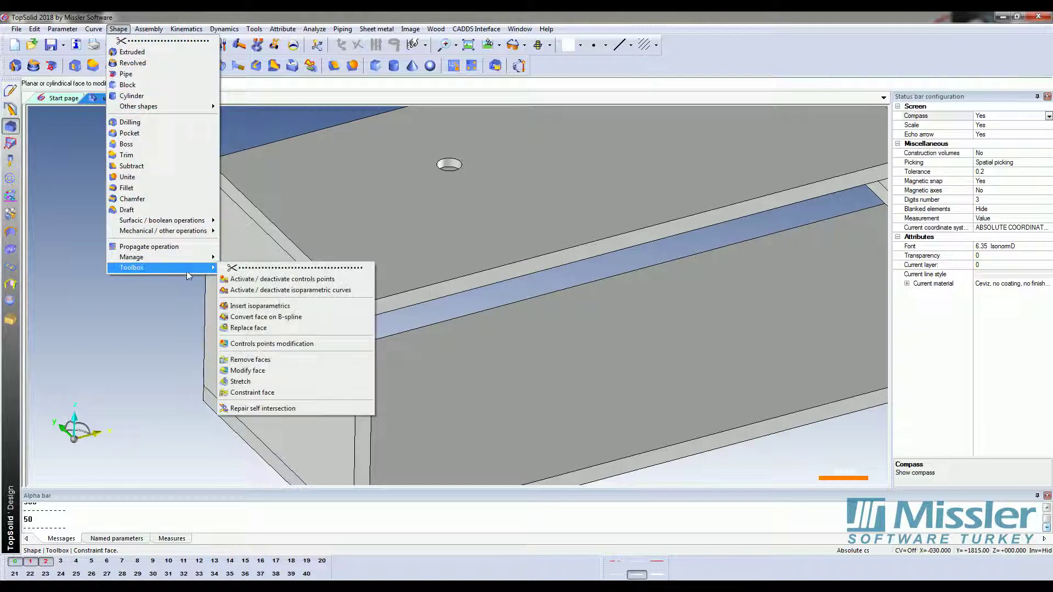
pyautogui.moveTo(131, 268)
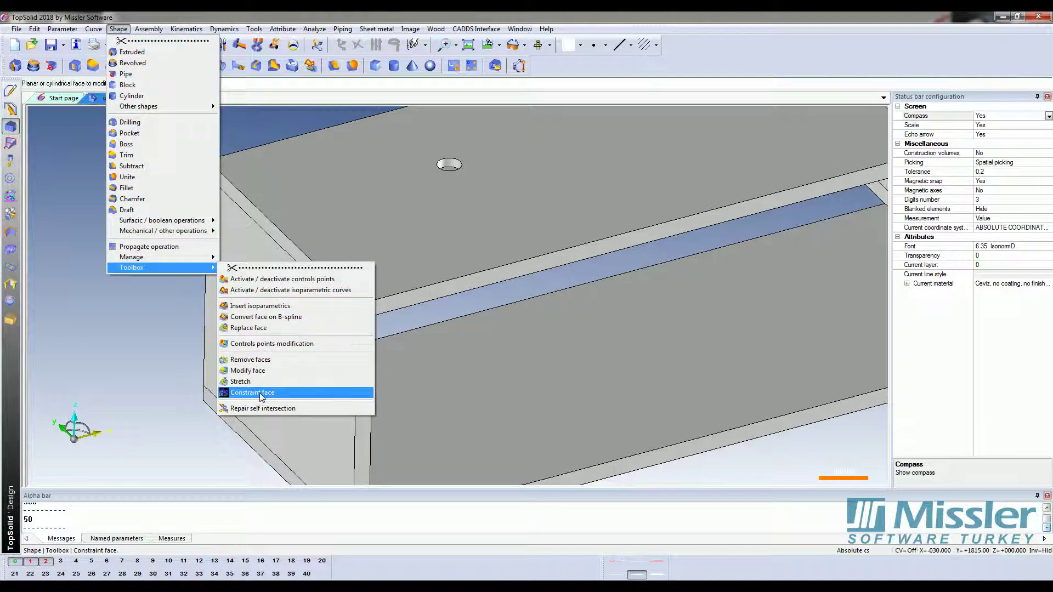
pyautogui.click(261, 393)
pyautogui.scroll(3, 269, 285)
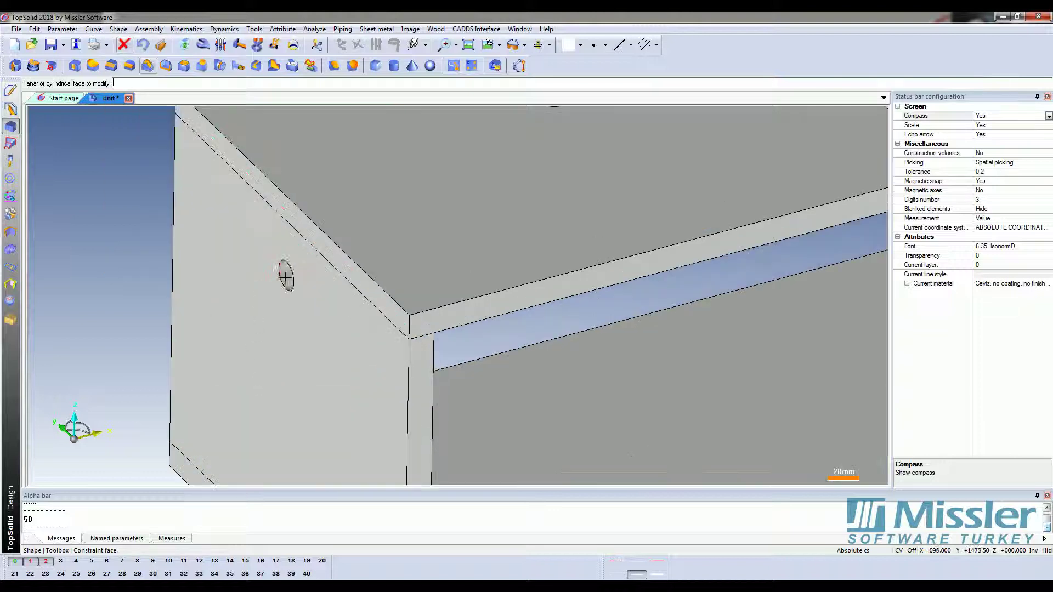
pyautogui.click(287, 276)
pyautogui.scroll(-2, 113, 275)
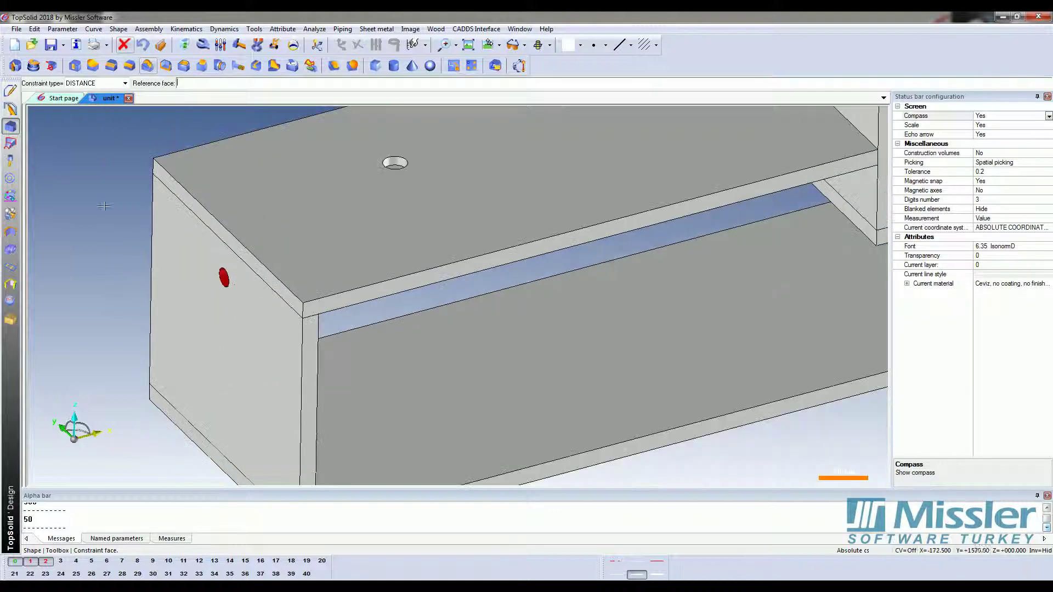
pyautogui.click(102, 83)
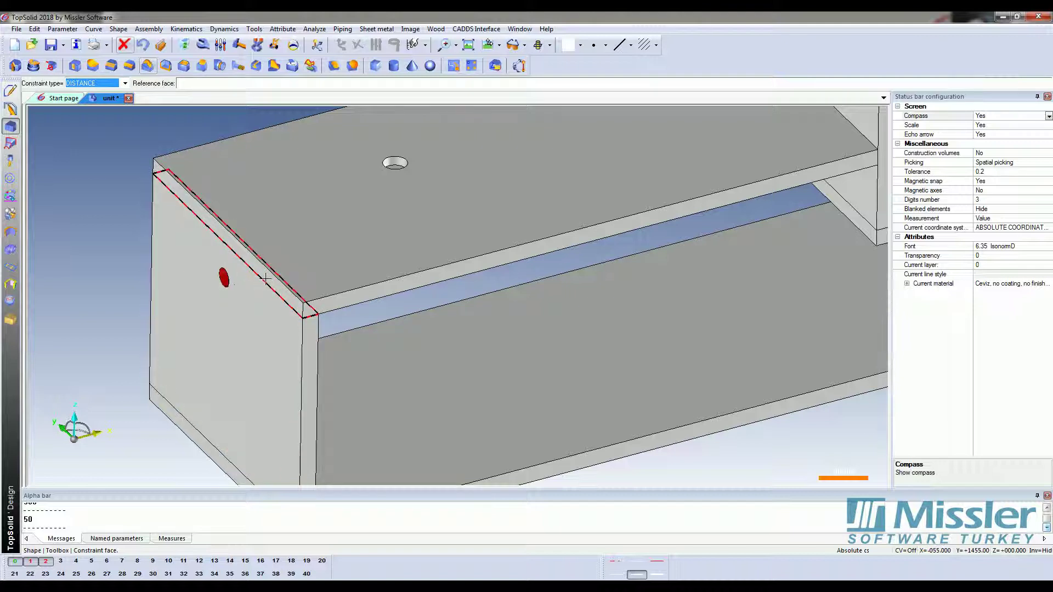
pyautogui.click(265, 279)
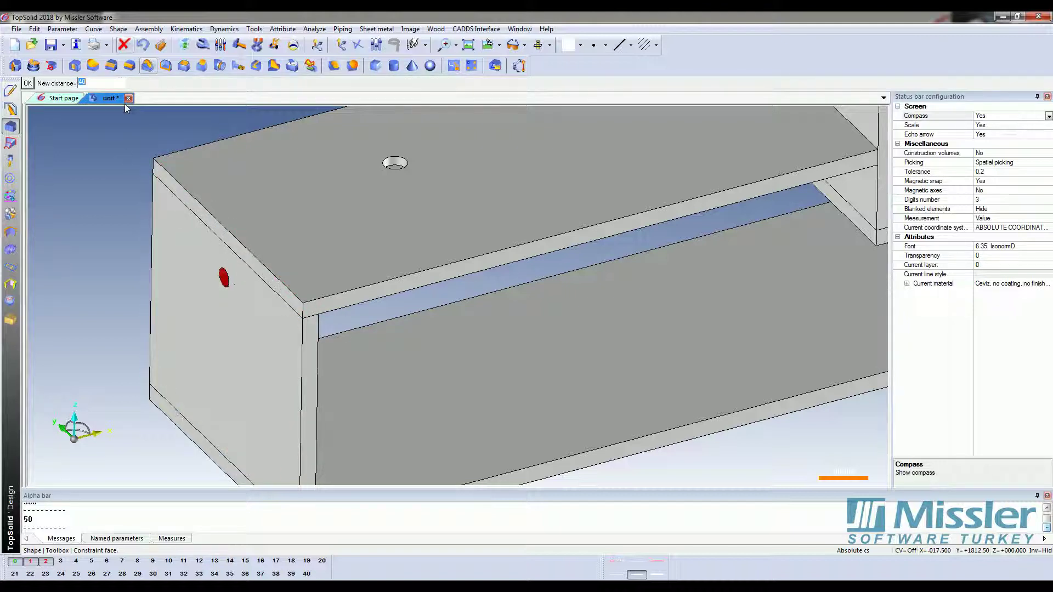
pyautogui.write('89')
pyautogui.press('Return')
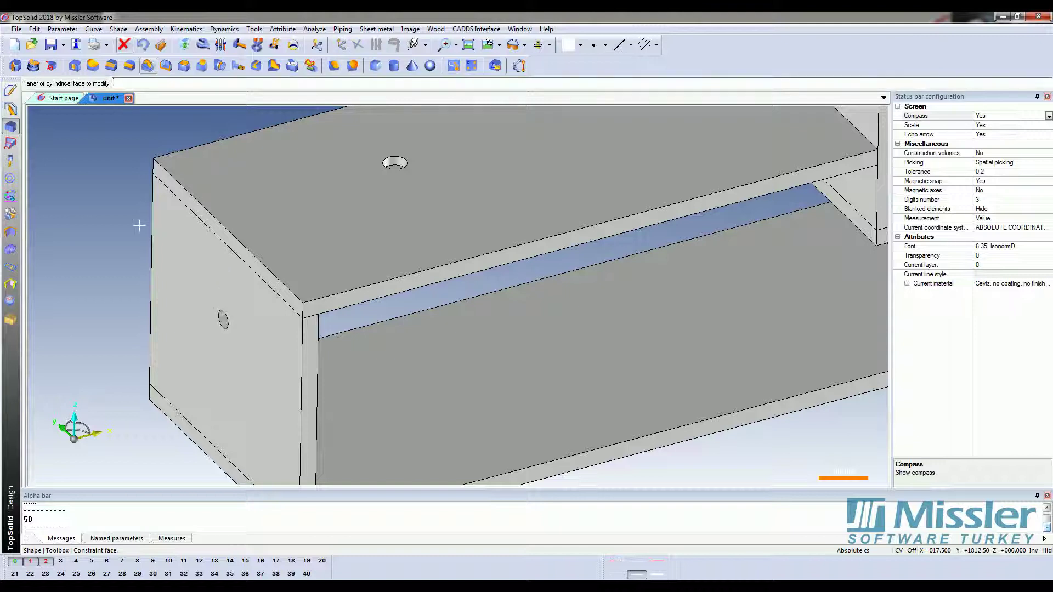
# Exit the face constraint and switch to a preset view of the whole shelf assembly
pyautogui.scroll(-3, 233, 355)
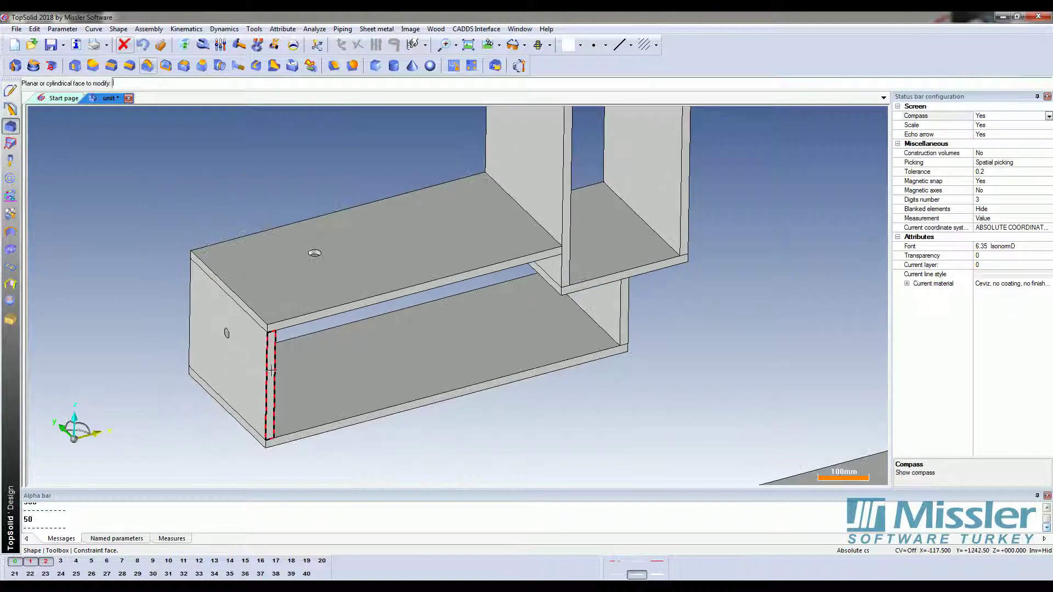
pyautogui.scroll(-2, 266, 356)
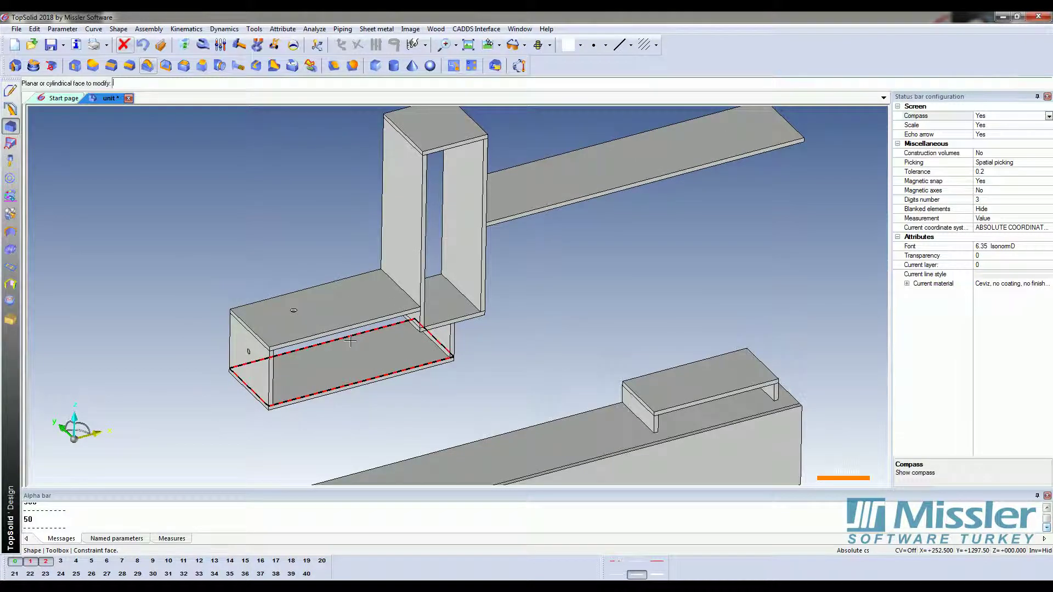
pyautogui.press('Escape')
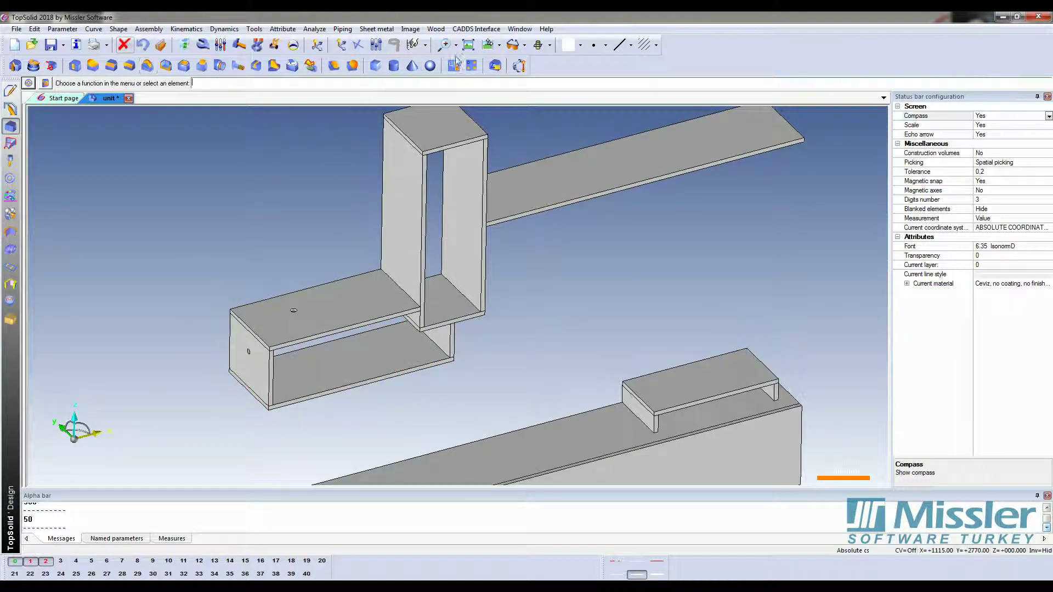
pyautogui.click(499, 48)
pyautogui.click(510, 81)
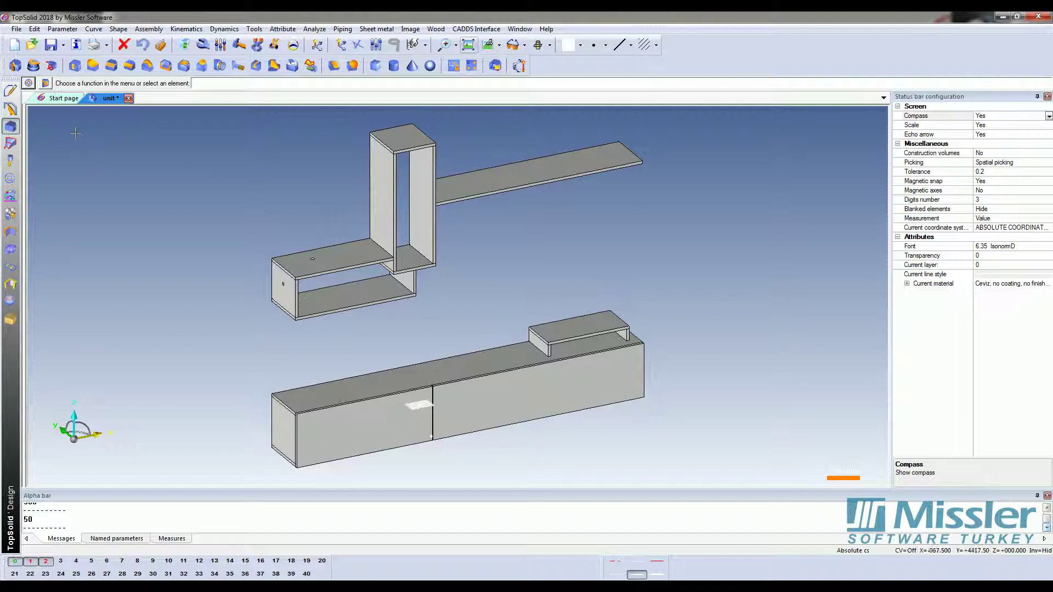
# Start a woodworking drilling on the long shelf's top face
pyautogui.click(12, 127)
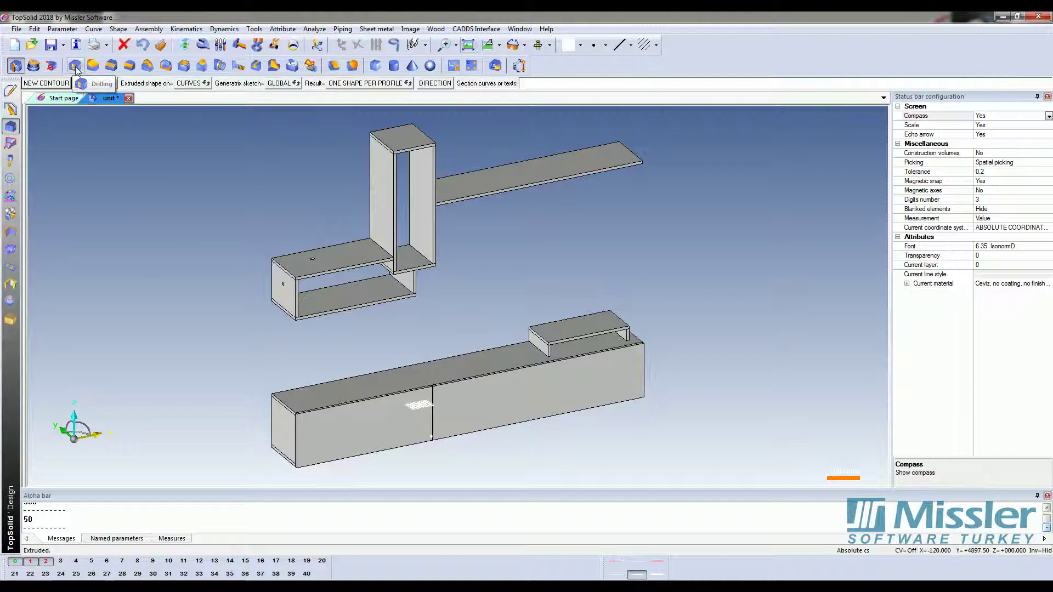
pyautogui.click(9, 323)
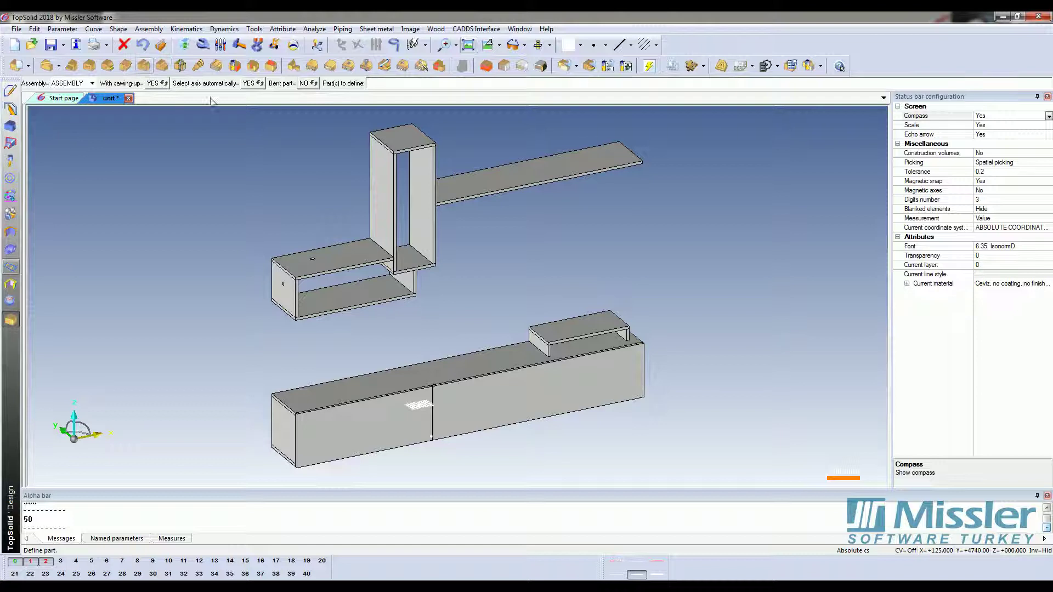
pyautogui.click(254, 67)
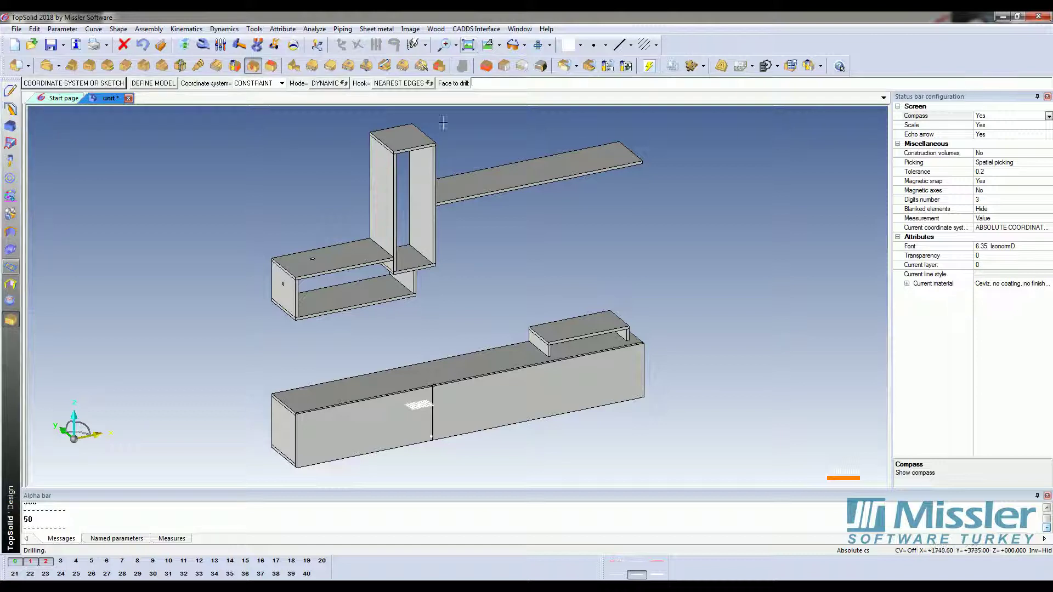
pyautogui.scroll(3, 641, 130)
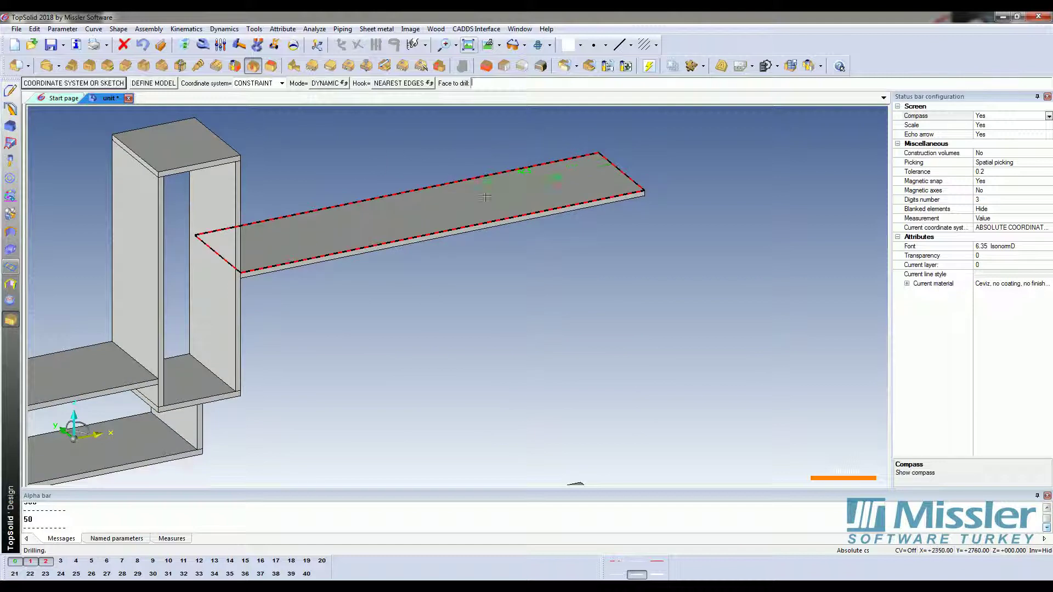
pyautogui.scroll(3, 222, 172)
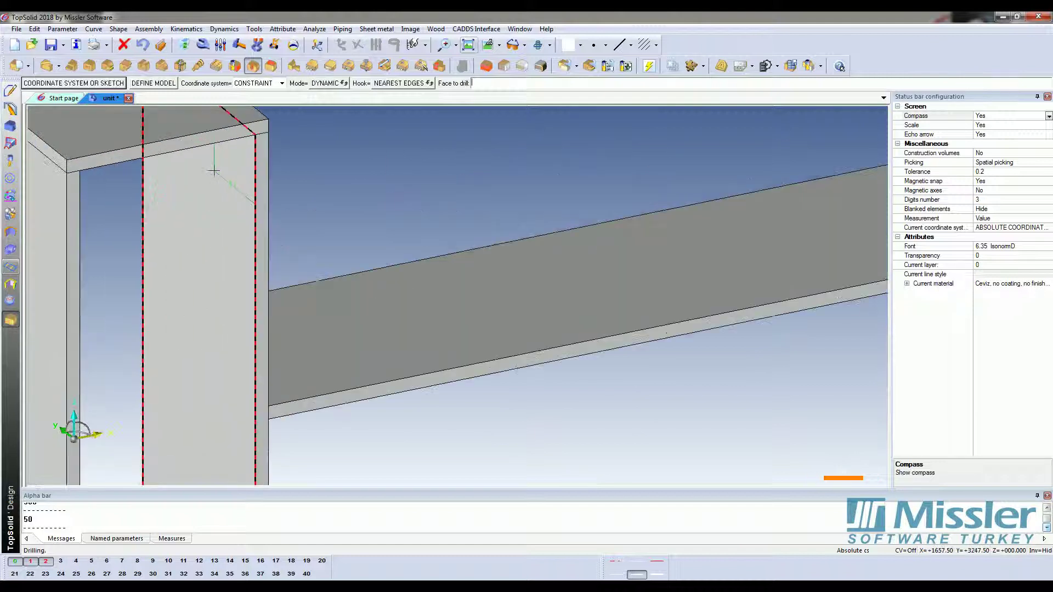
pyautogui.scroll(-3, 253, 176)
pyautogui.scroll(3, 433, 216)
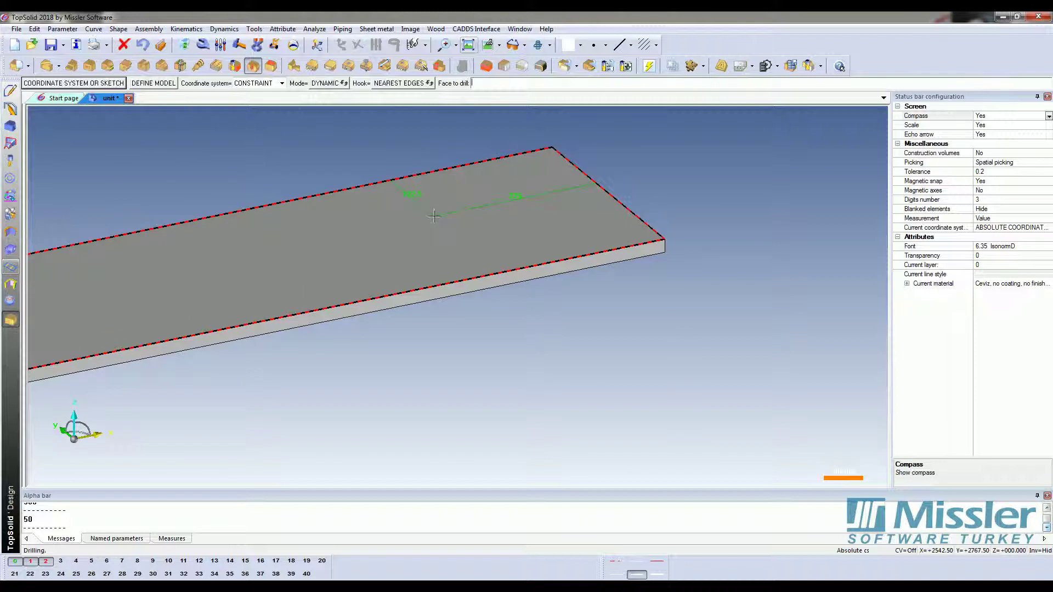
pyautogui.click(433, 217)
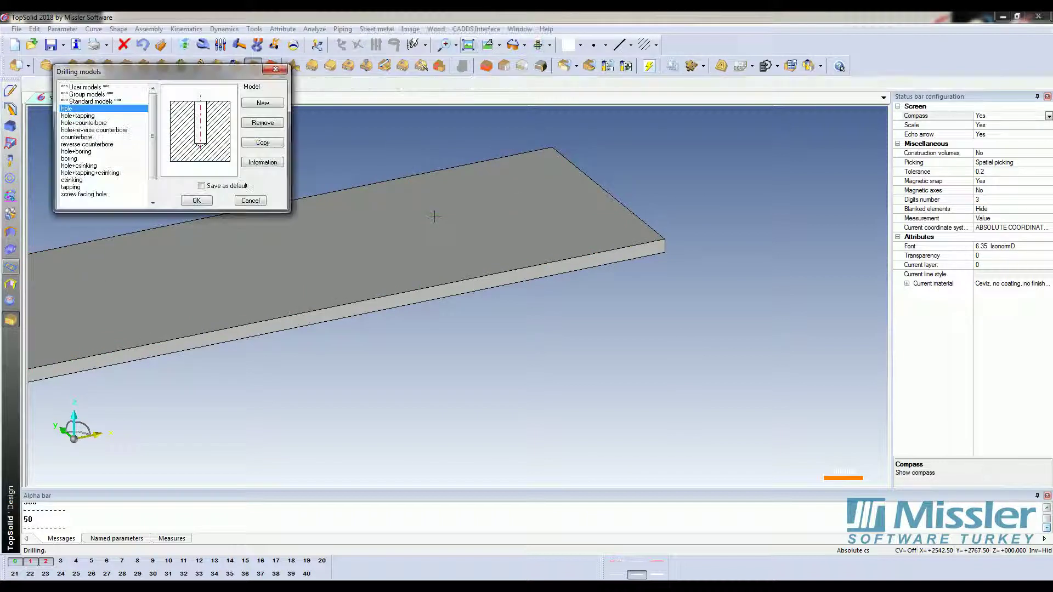
# Drill a plain 20 mm through-all hole in the shelf and finish drilling
pyautogui.click(195, 202)
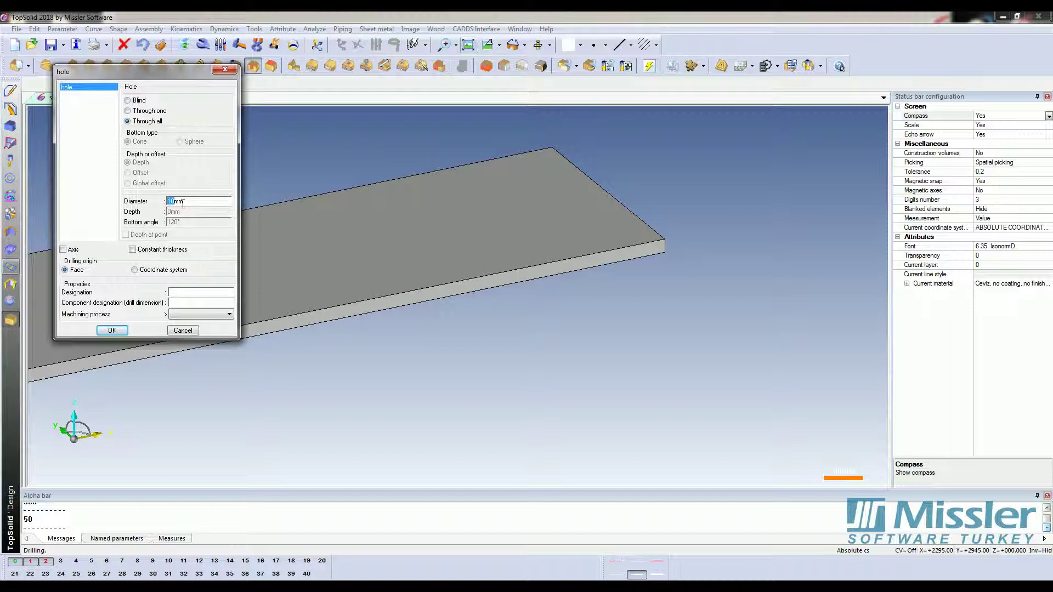
pyautogui.click(112, 331)
pyautogui.scroll(3, 450, 214)
pyautogui.scroll(-2, 450, 214)
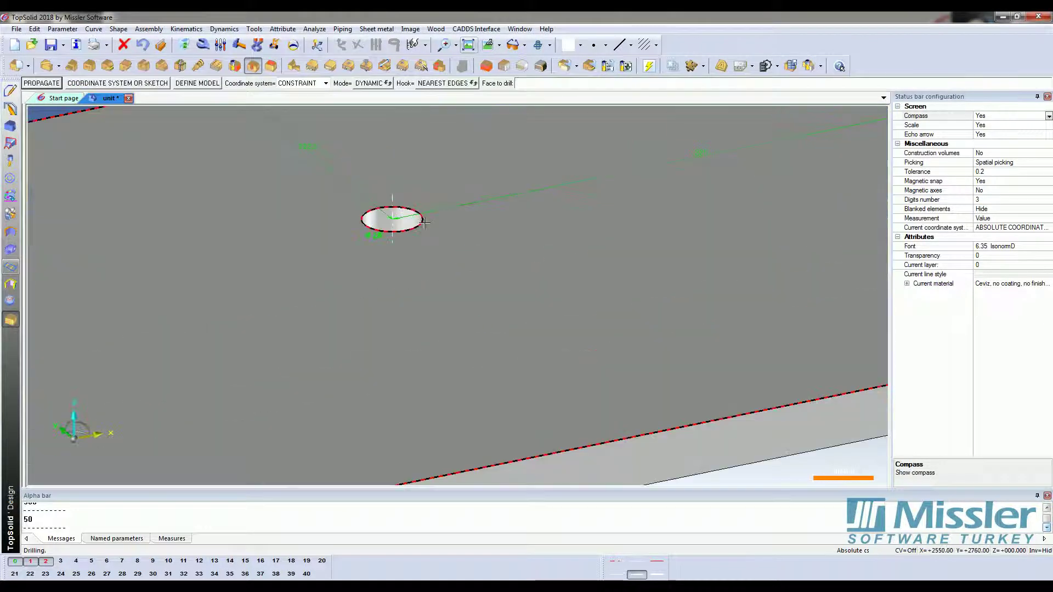
pyautogui.scroll(-3, 553, 236)
pyautogui.moveTo(554, 236); pyautogui.dragTo(565, 228, button='middle')
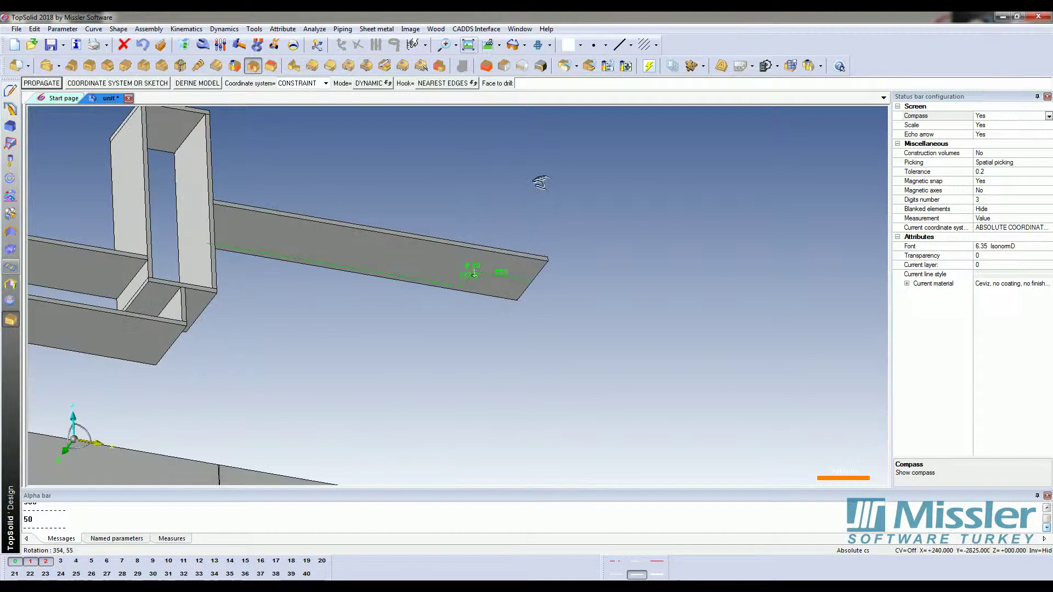
pyautogui.scroll(3, 570, 225)
pyautogui.scroll(-2, 573, 224)
pyautogui.scroll(-3, 573, 224)
pyautogui.scroll(-2, 576, 287)
pyautogui.moveTo(576, 287); pyautogui.dragTo(560, 154, button='middle')
pyautogui.scroll(5, 567, 162)
pyautogui.press('Escape')
pyautogui.scroll(-3, 567, 161)
pyautogui.scroll(3, 560, 154)
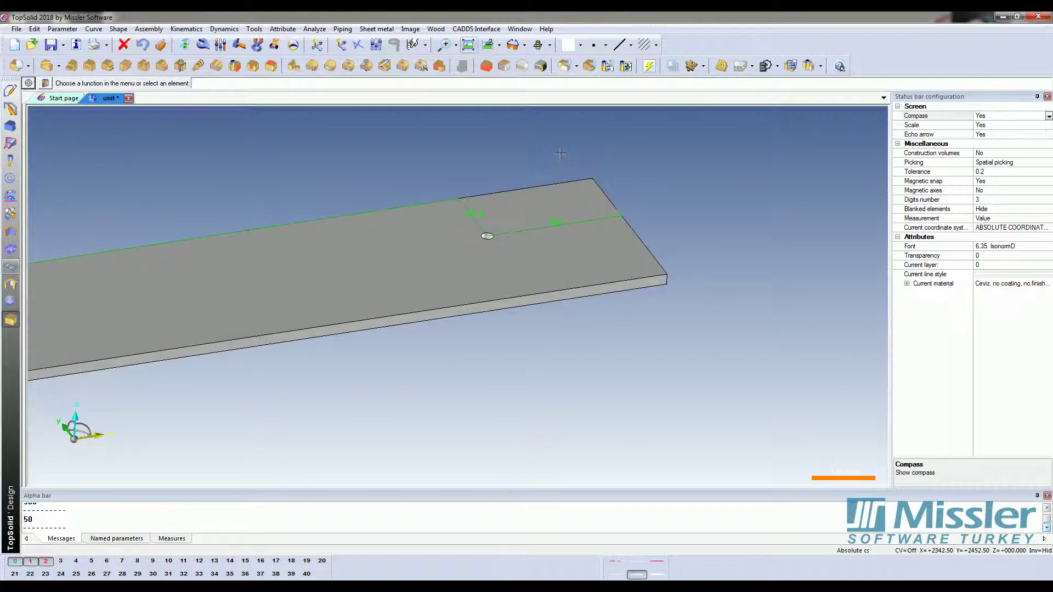
# Change the hole's 225 mm position dimension to 450 mm
pyautogui.click(220, 46)
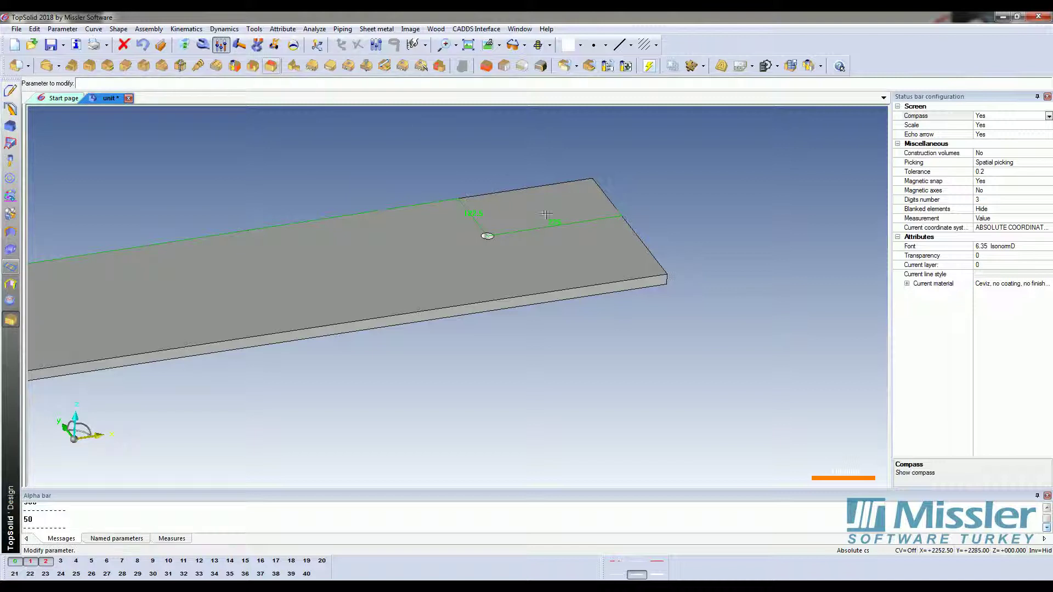
pyautogui.click(554, 222)
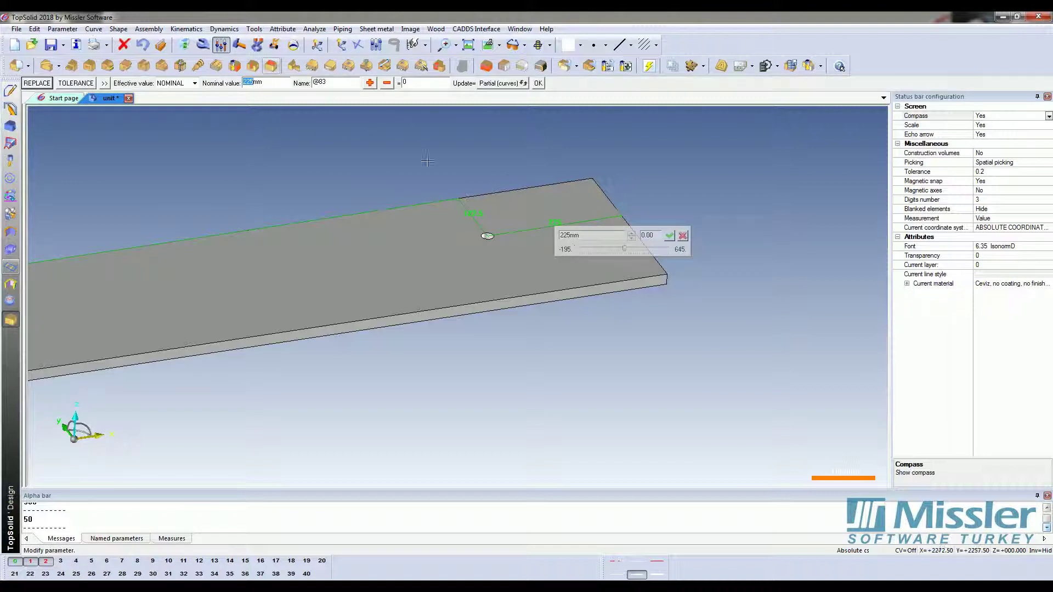
pyautogui.write('450')
pyautogui.press('Return')
pyautogui.scroll(-3, 439, 172)
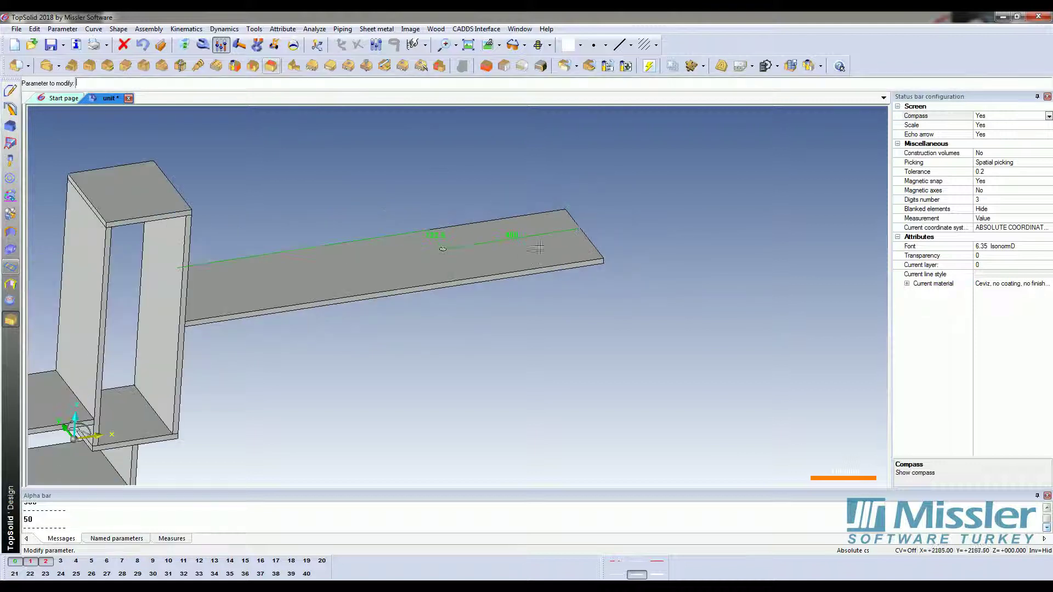
pyautogui.scroll(-2, 457, 275)
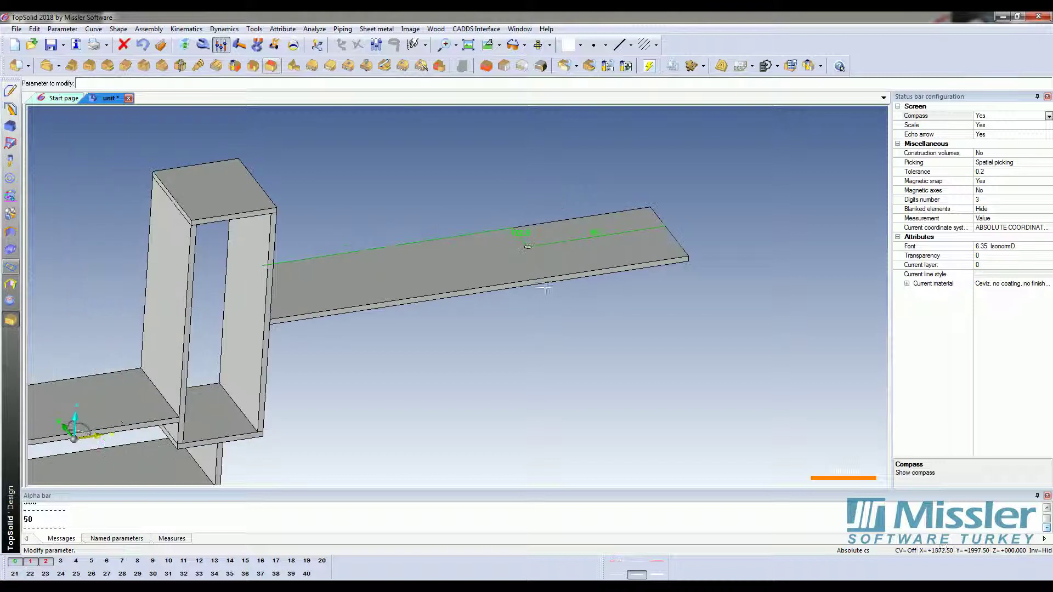
pyautogui.scroll(2, 447, 272)
pyautogui.scroll(-2, 542, 275)
# Finish parameter editing and bring up the solid shape operations
pyautogui.press('Escape')
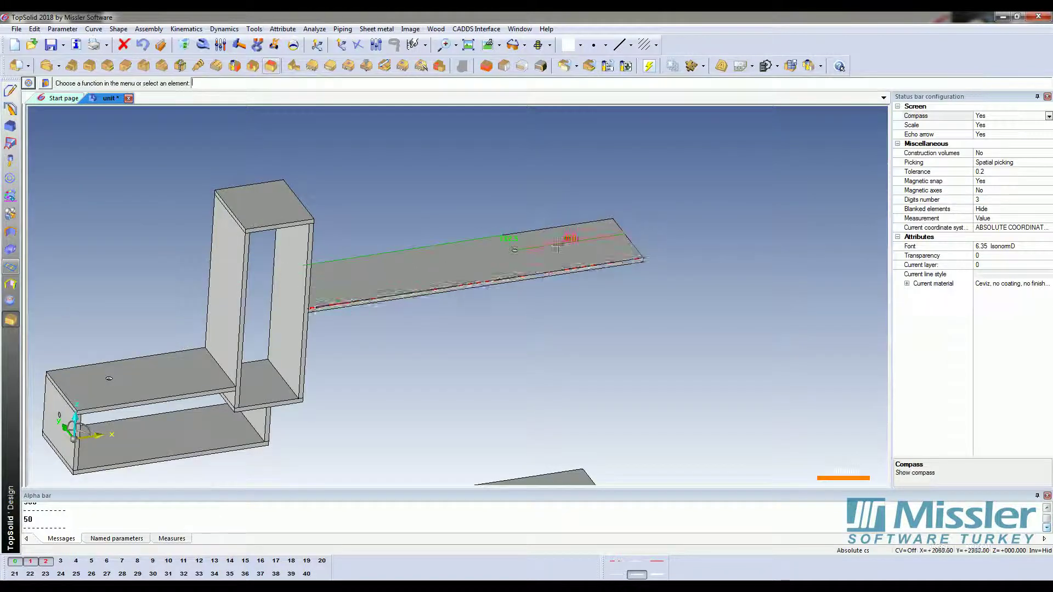
pyautogui.scroll(-2, 549, 257)
pyautogui.scroll(-1, 548, 260)
pyautogui.scroll(-1, 571, 258)
pyautogui.scroll(4, 577, 257)
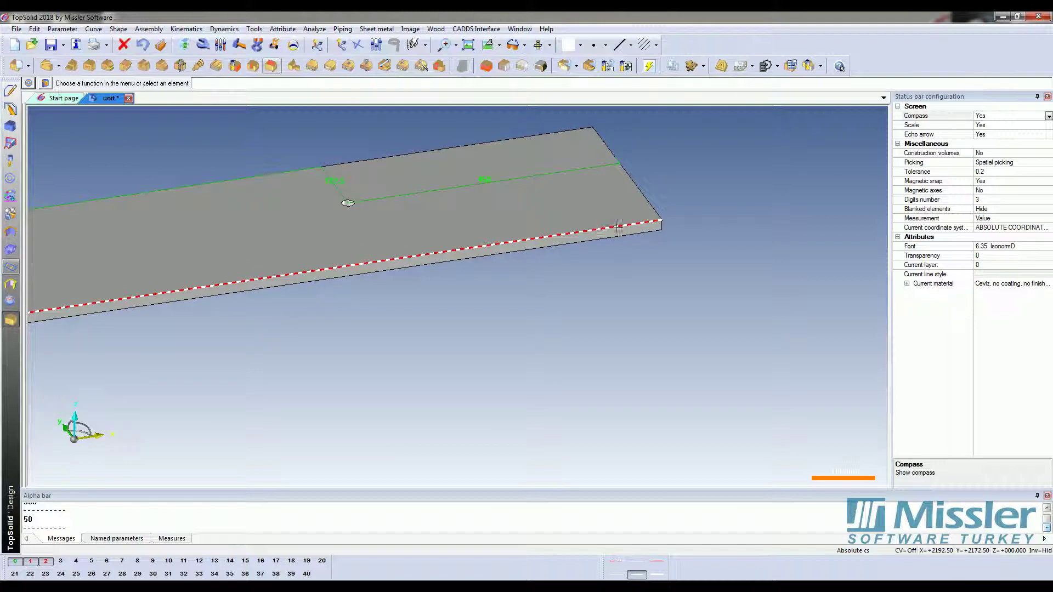
pyautogui.scroll(-2, 670, 220)
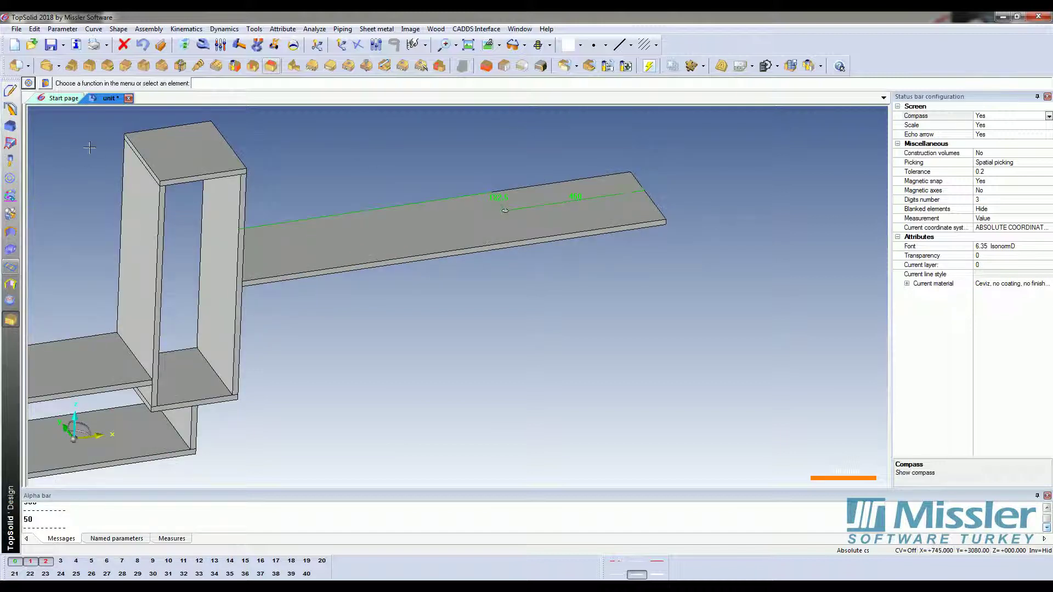
pyautogui.click(11, 127)
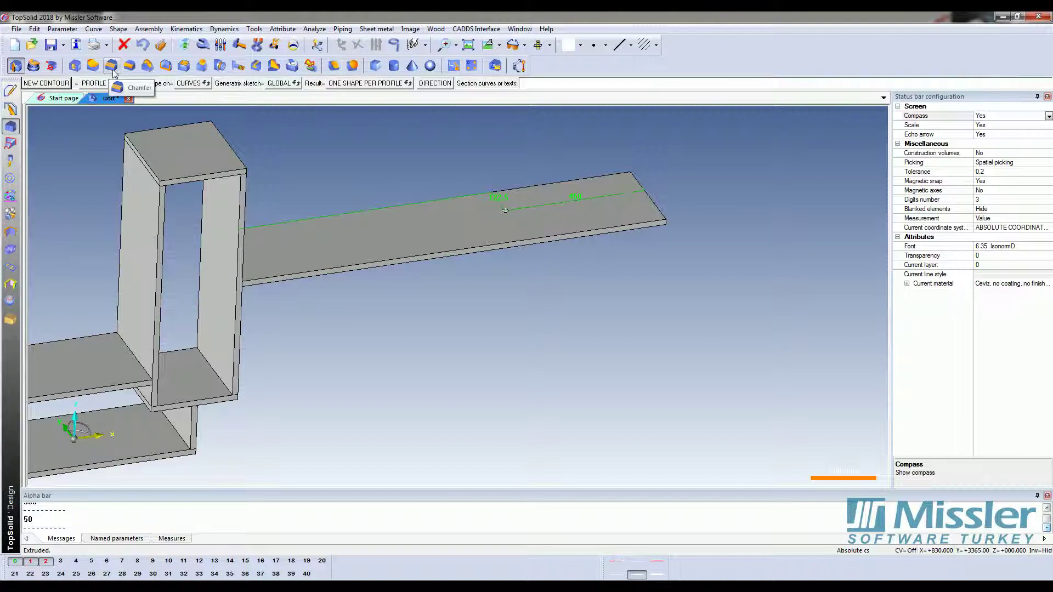
# Fillet the shelf plank's front long edge with an 18 mm radius
pyautogui.click(128, 69)
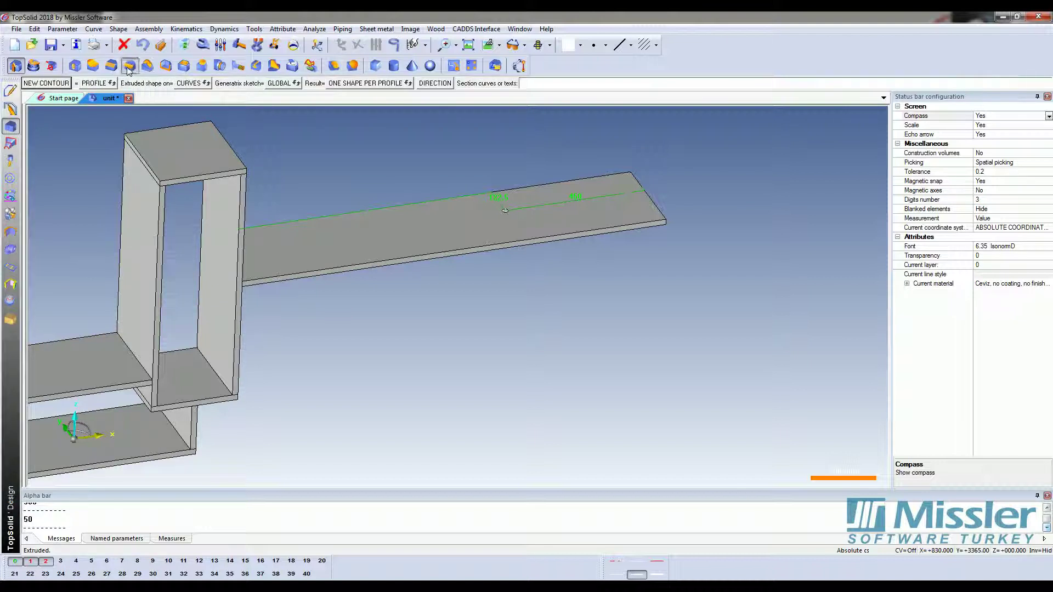
pyautogui.click(263, 83)
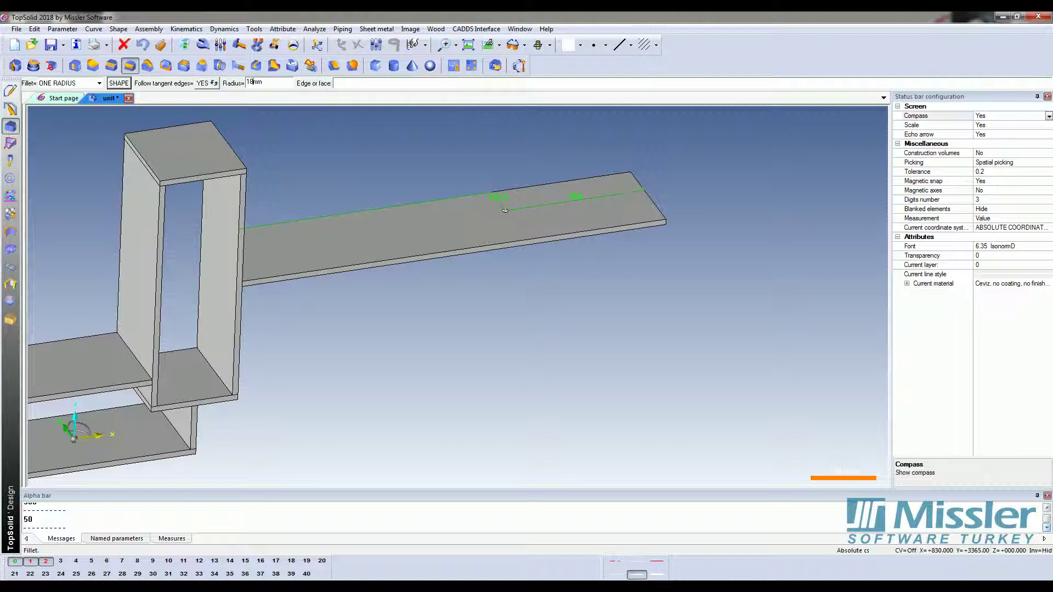
pyautogui.press('Return')
pyautogui.scroll(3, 655, 240)
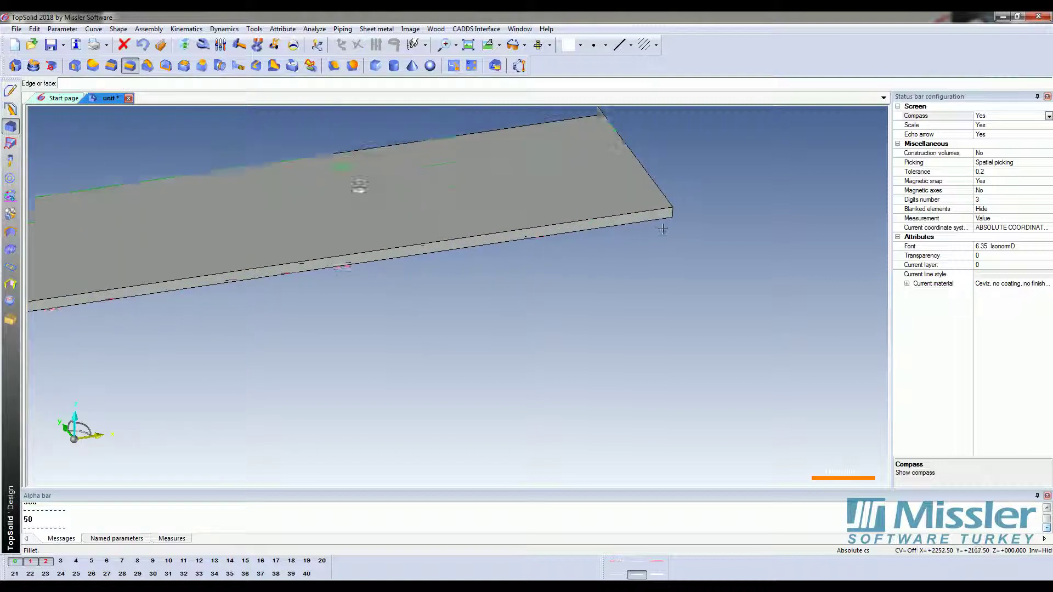
pyautogui.scroll(2, 658, 225)
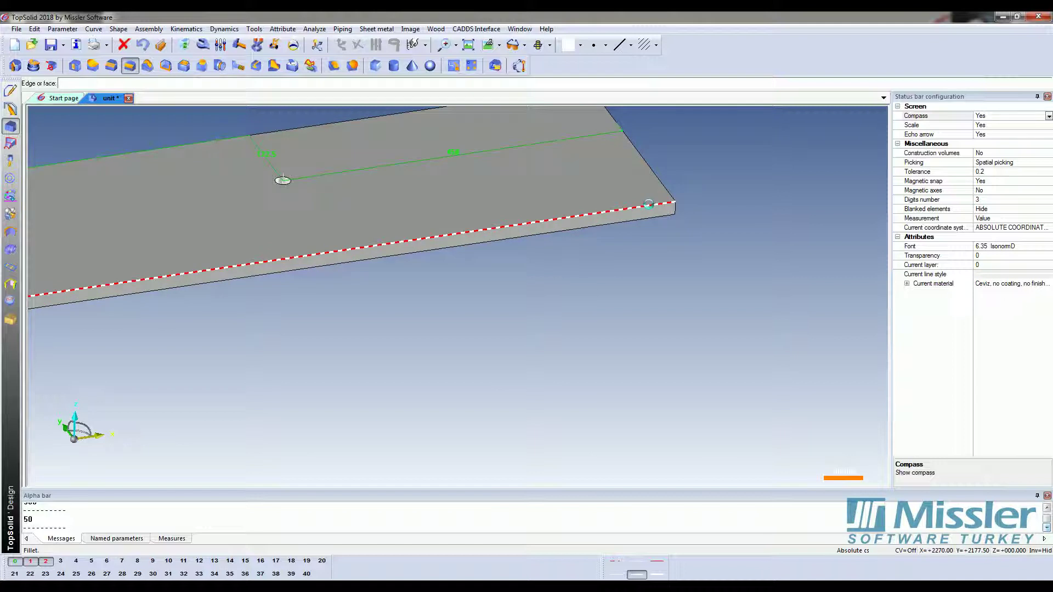
pyautogui.click(648, 204)
pyautogui.moveTo(648, 204)
pyautogui.mouseDown(button='middle')
pyautogui.moveTo(676, 227)
pyautogui.moveTo(620, 255)
pyautogui.mouseUp(button='middle')
pyautogui.scroll(3, 620, 255)
pyautogui.press('Return')
# Orbit and zoom the view toward the tall box
pyautogui.scroll(2, 538, 243)
pyautogui.scroll(-2, 538, 243)
pyautogui.scroll(-3, 539, 246)
pyautogui.scroll(2, 540, 248)
pyautogui.scroll(-2, 539, 250)
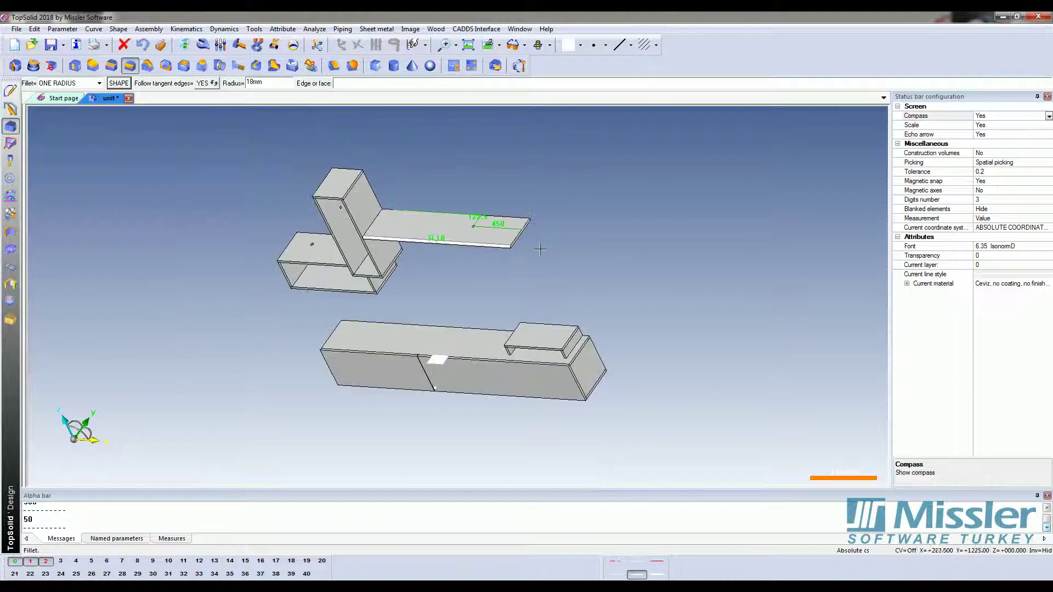
pyautogui.moveTo(540, 249); pyautogui.dragTo(456, 290, button='middle')
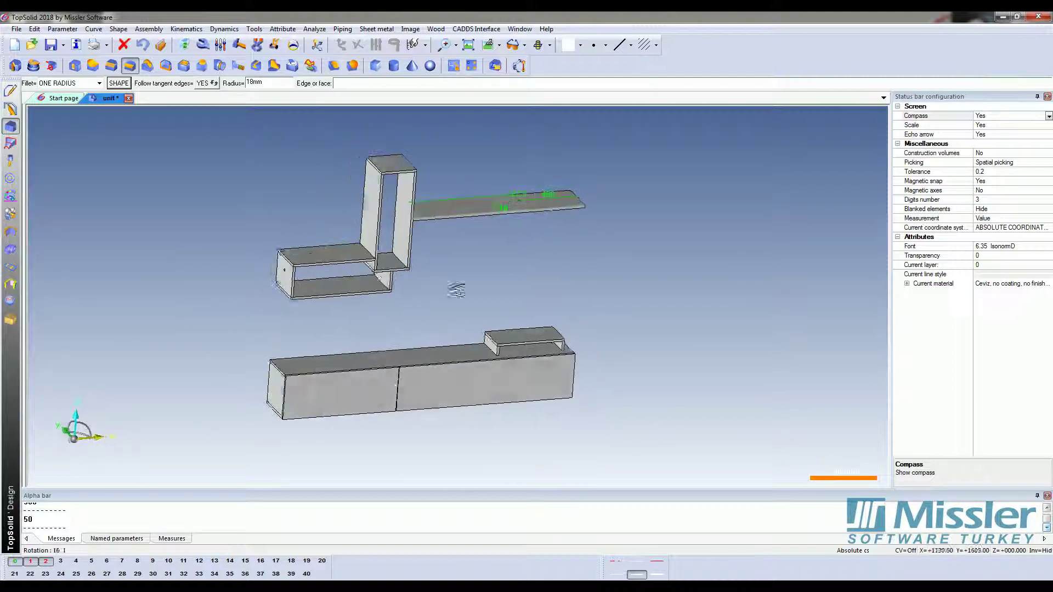
pyautogui.scroll(4, 384, 159)
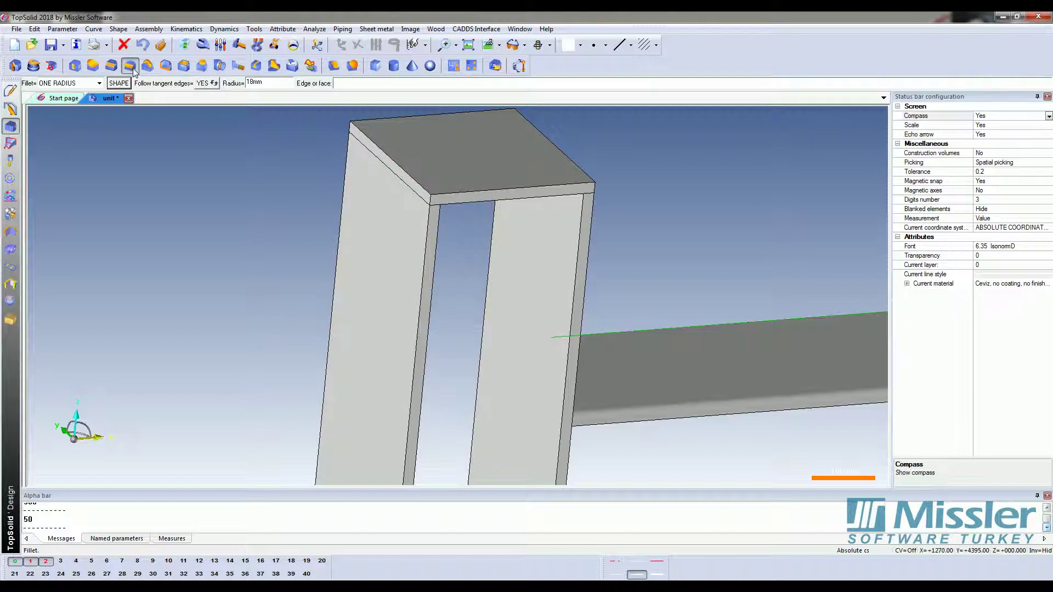
# Chamfer the tall box's top outer edge 12 × 12 mm using length/length
pyautogui.click(113, 66)
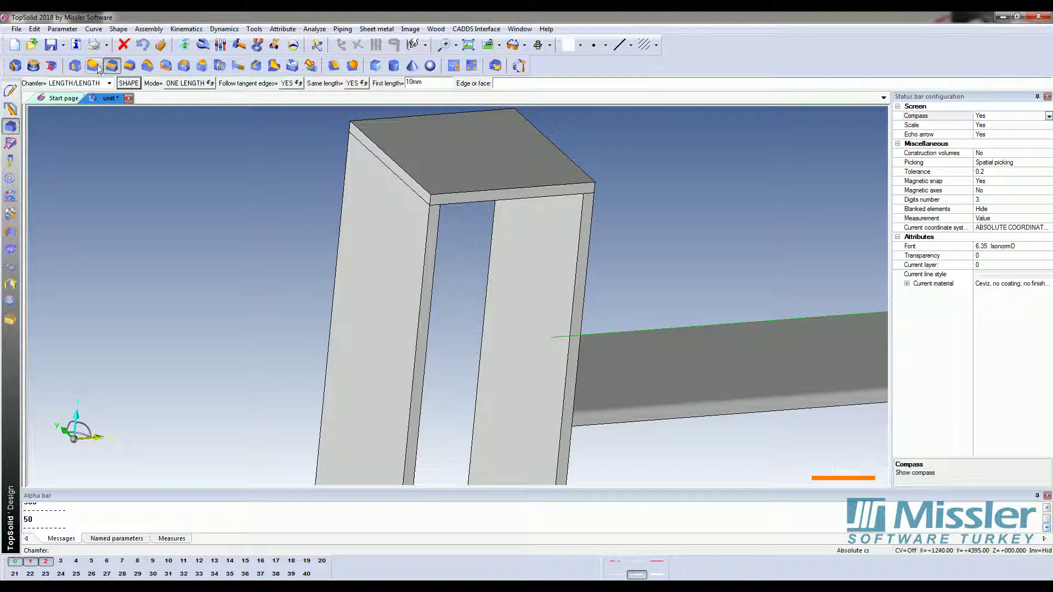
pyautogui.click(91, 83)
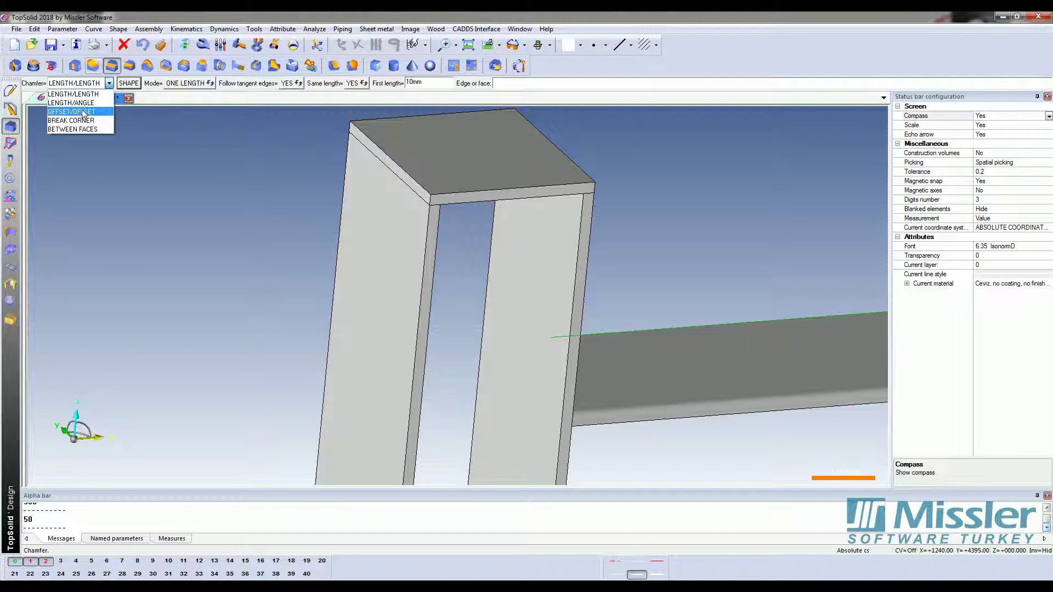
pyautogui.click(77, 94)
pyautogui.write('12')
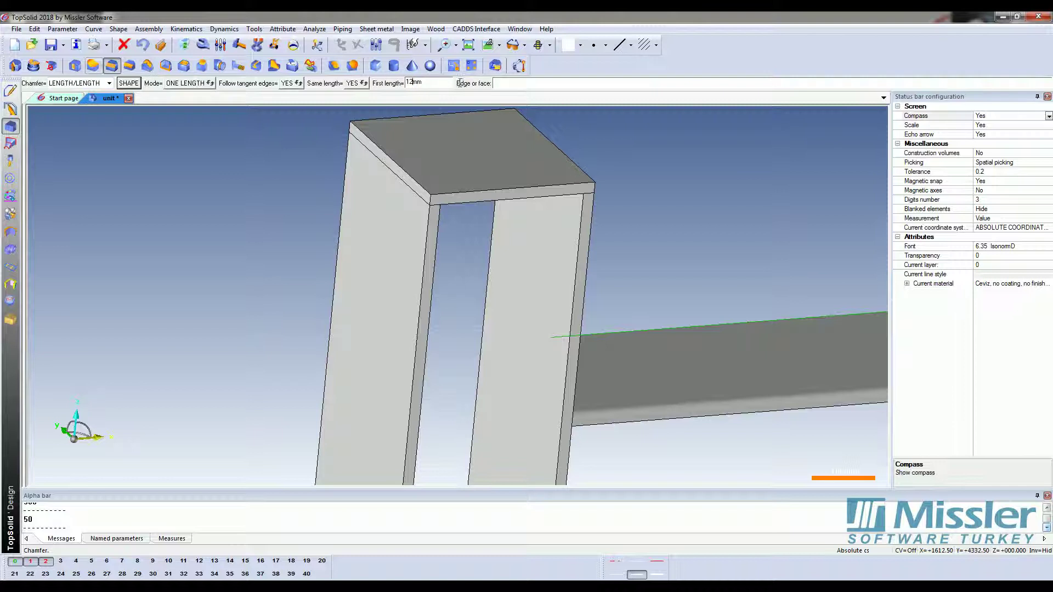
pyautogui.click(376, 145)
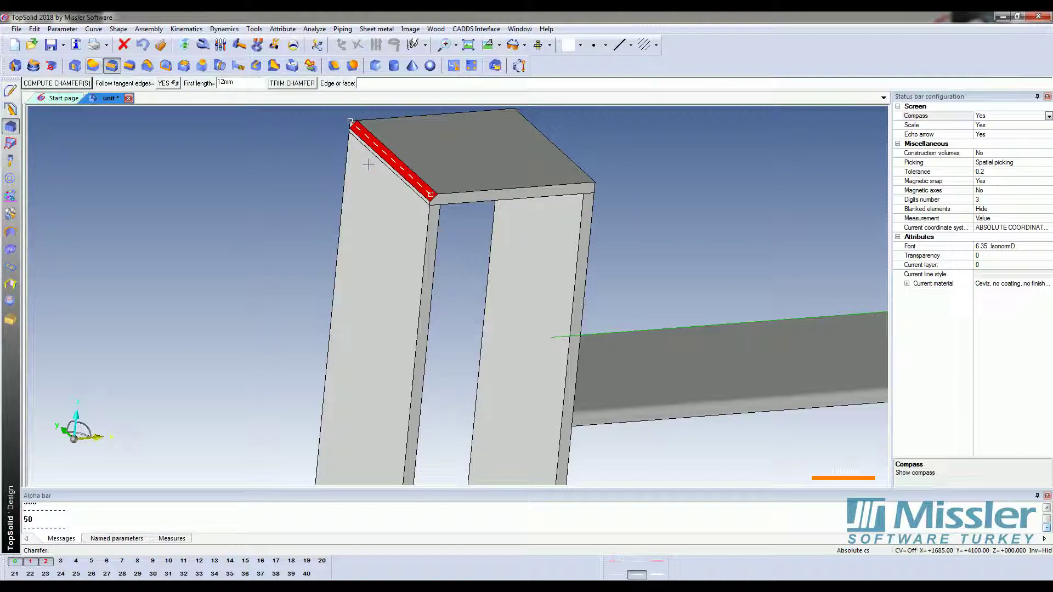
pyautogui.scroll(2, 461, 158)
pyautogui.middleClick(463, 158)
# Orbit around the whole cabinet assembly and select the shelf plank
pyautogui.scroll(-1, 463, 158)
pyautogui.scroll(-1, 450, 153)
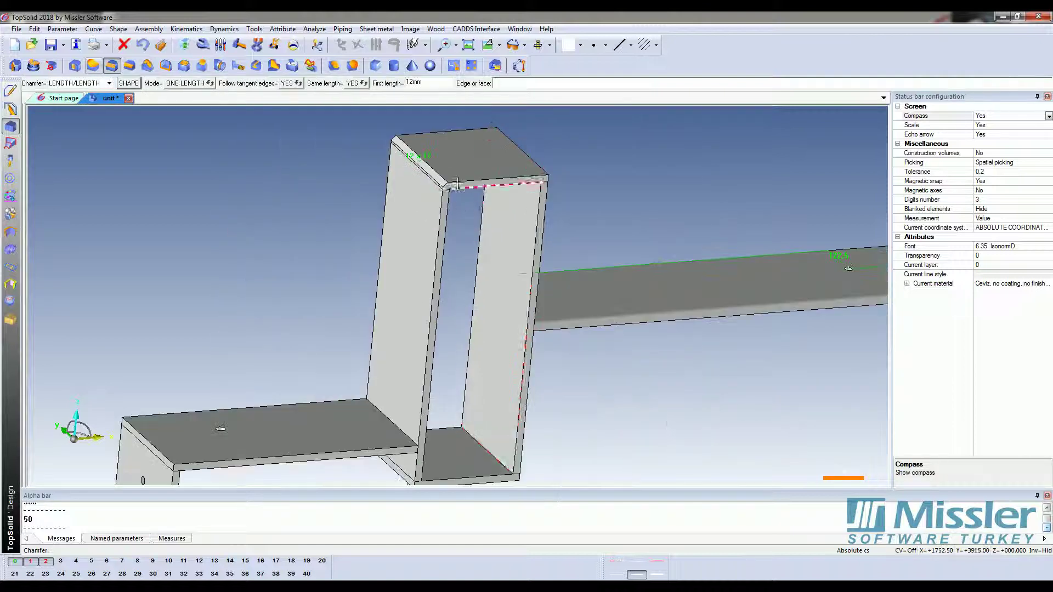
pyautogui.scroll(2, 384, 148)
pyautogui.scroll(2, 371, 144)
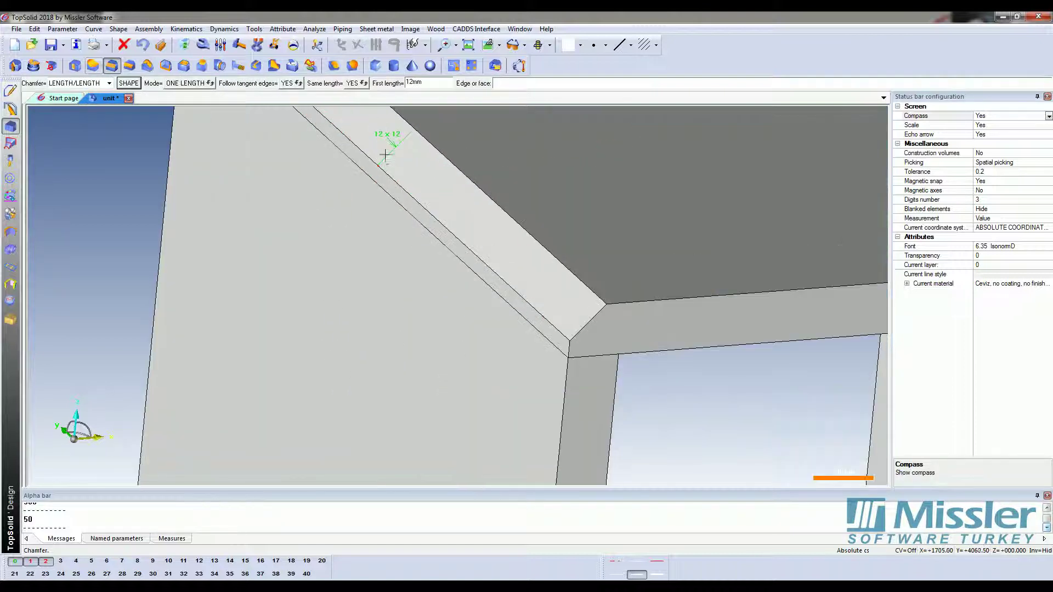
pyautogui.scroll(-1, 409, 192)
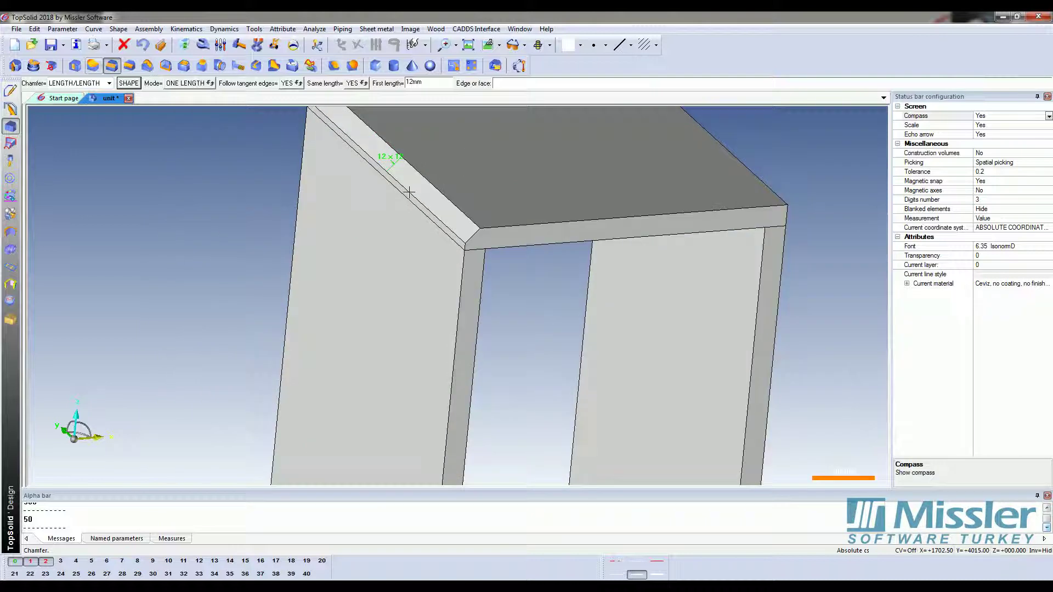
pyautogui.scroll(-3, 631, 241)
pyautogui.scroll(-2, 603, 214)
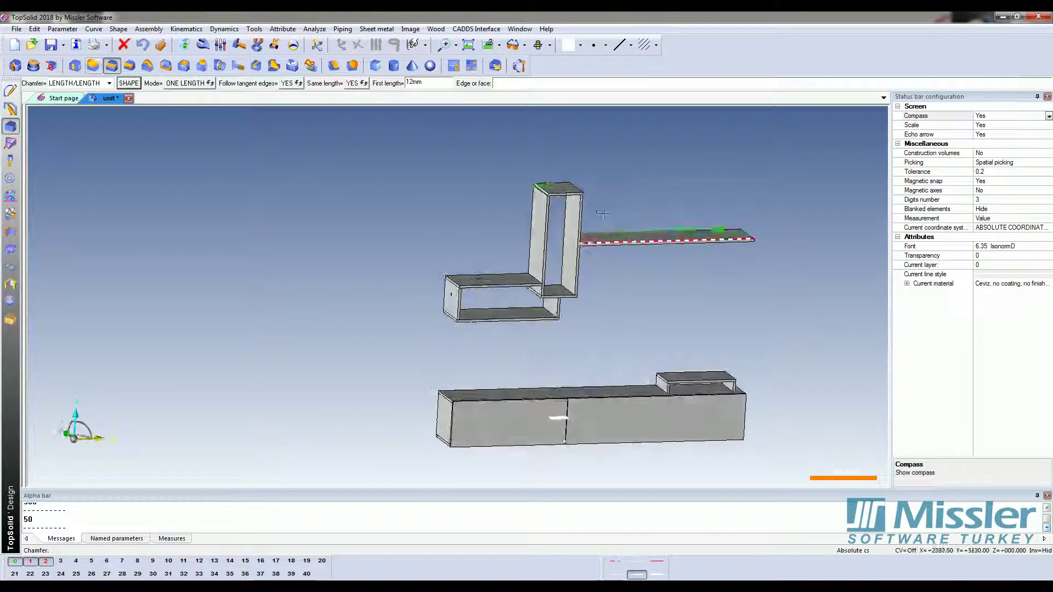
pyautogui.moveTo(603, 214); pyautogui.dragTo(653, 259, button='middle')
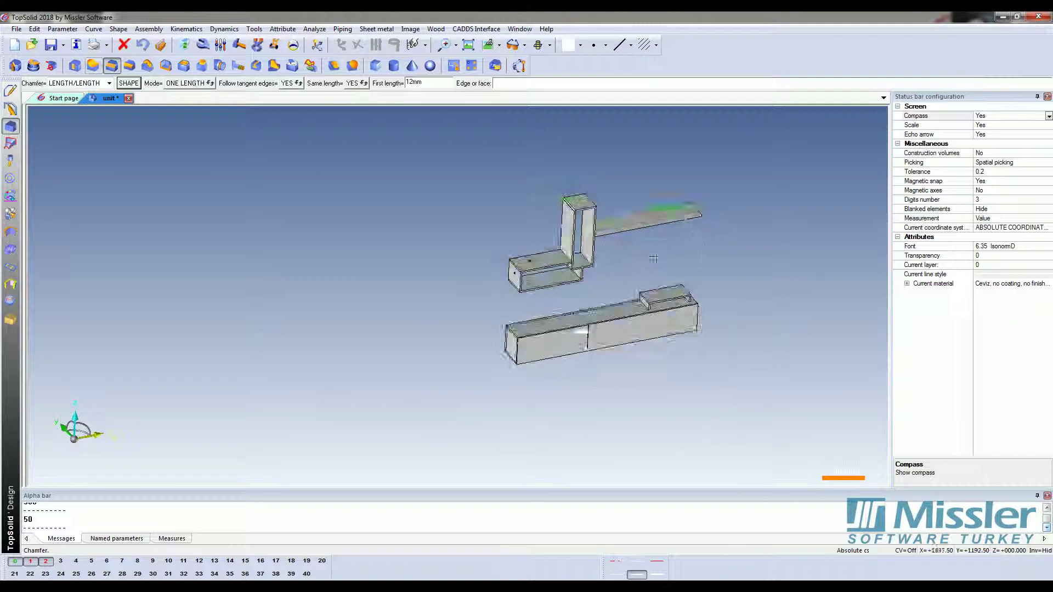
pyautogui.scroll(3, 695, 225)
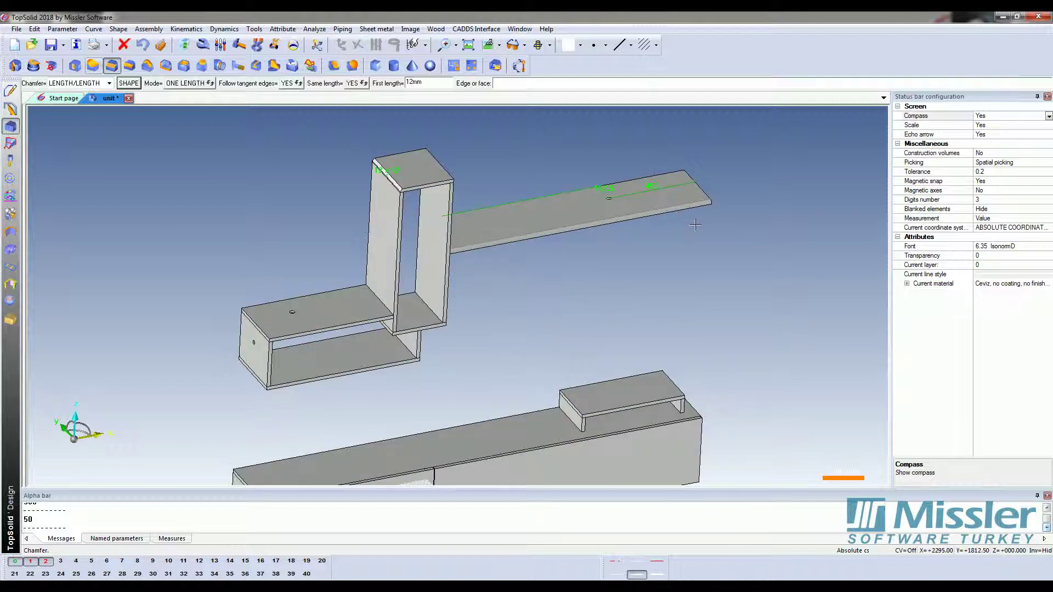
pyautogui.scroll(2, 429, 151)
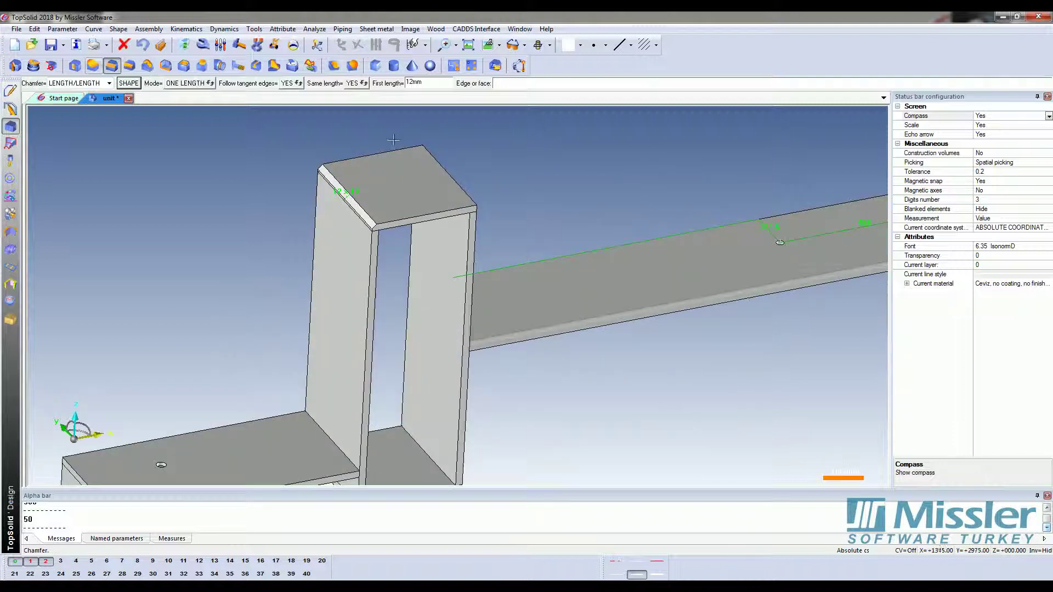
pyautogui.scroll(-3, 418, 147)
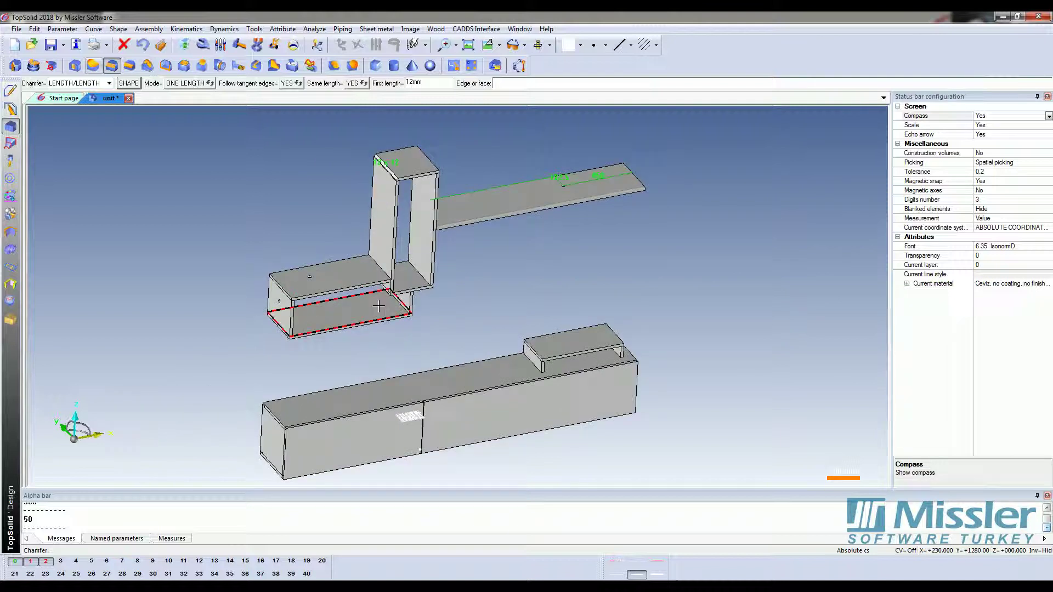
pyautogui.scroll(2, 615, 172)
pyautogui.click(503, 193)
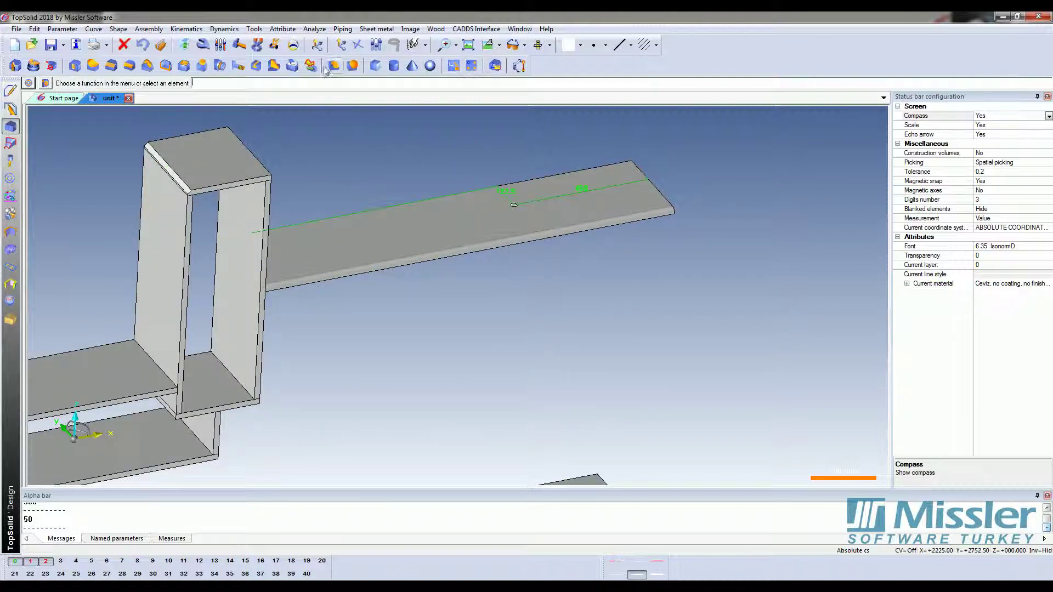
pyautogui.click(317, 44)
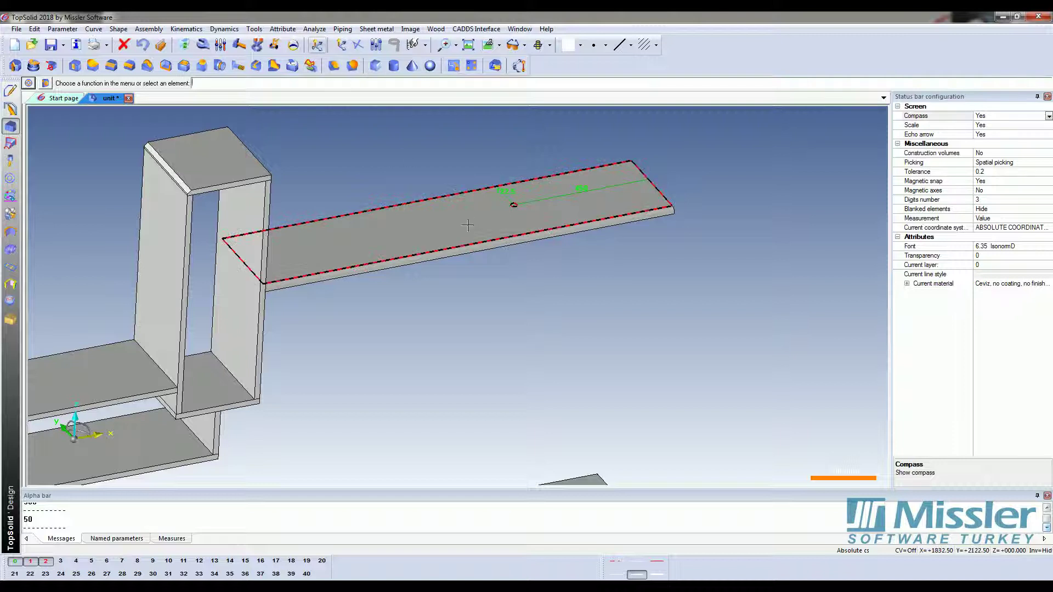
pyautogui.scroll(-2, 427, 180)
pyautogui.scroll(-2, 427, 180)
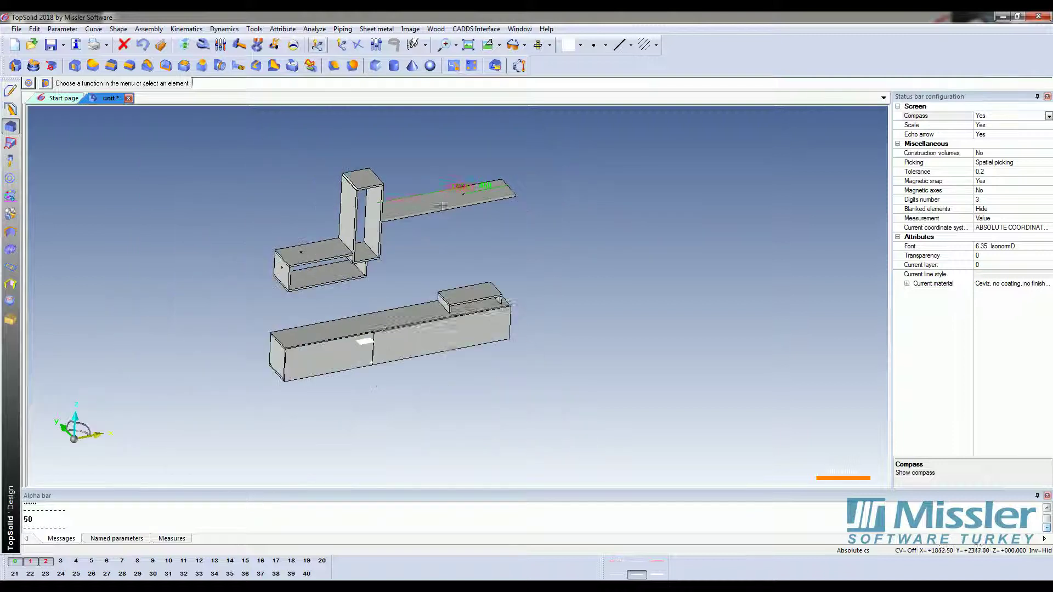
pyautogui.scroll(3, 344, 268)
pyautogui.scroll(3, 344, 268)
pyautogui.scroll(-3, 344, 268)
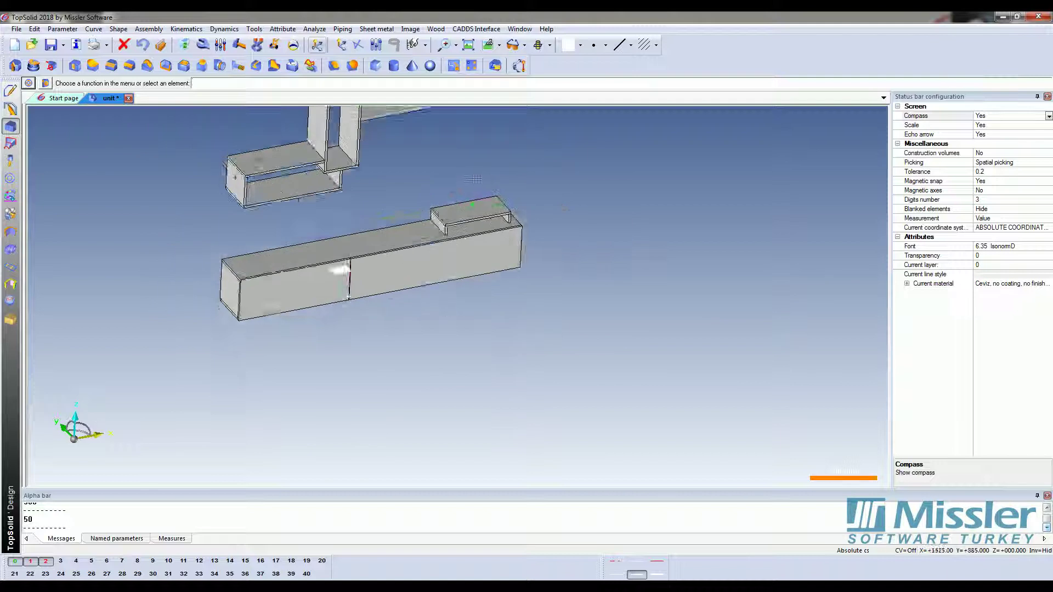
pyautogui.scroll(-1, 458, 215)
pyautogui.scroll(3, 459, 215)
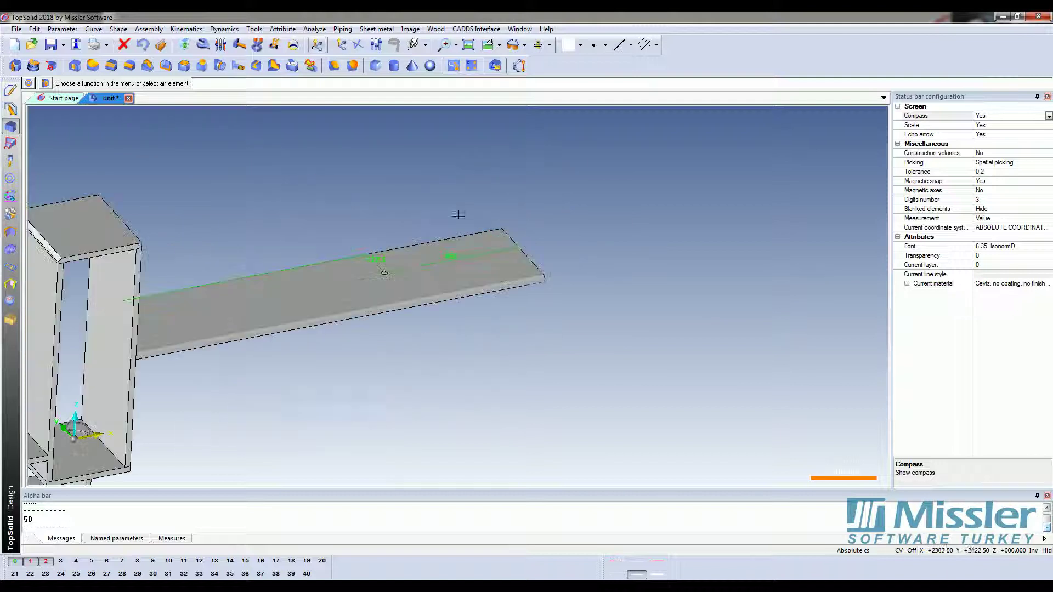
pyautogui.click(316, 46)
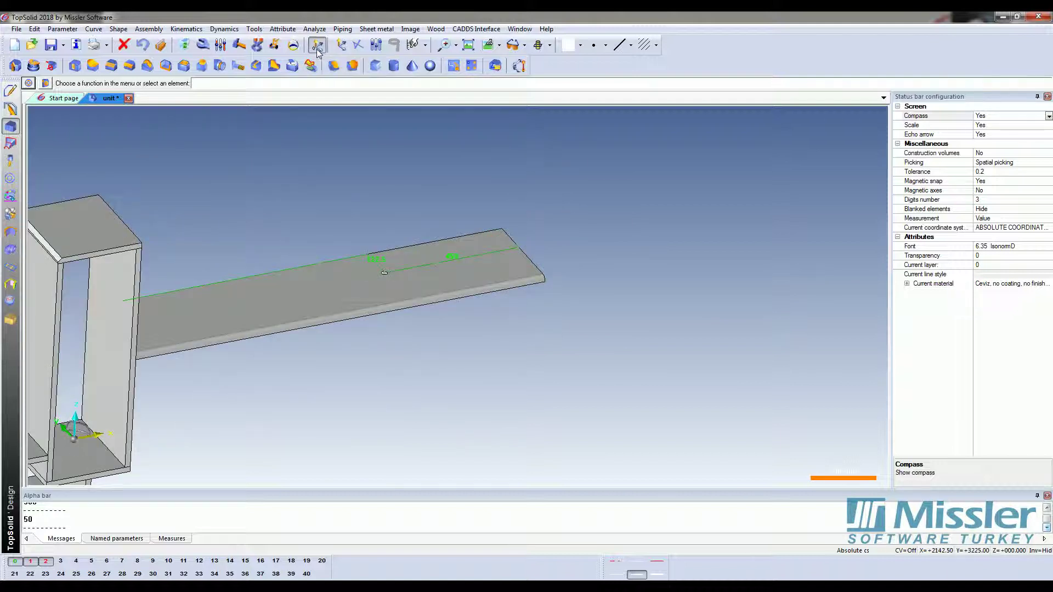
pyautogui.click(472, 265)
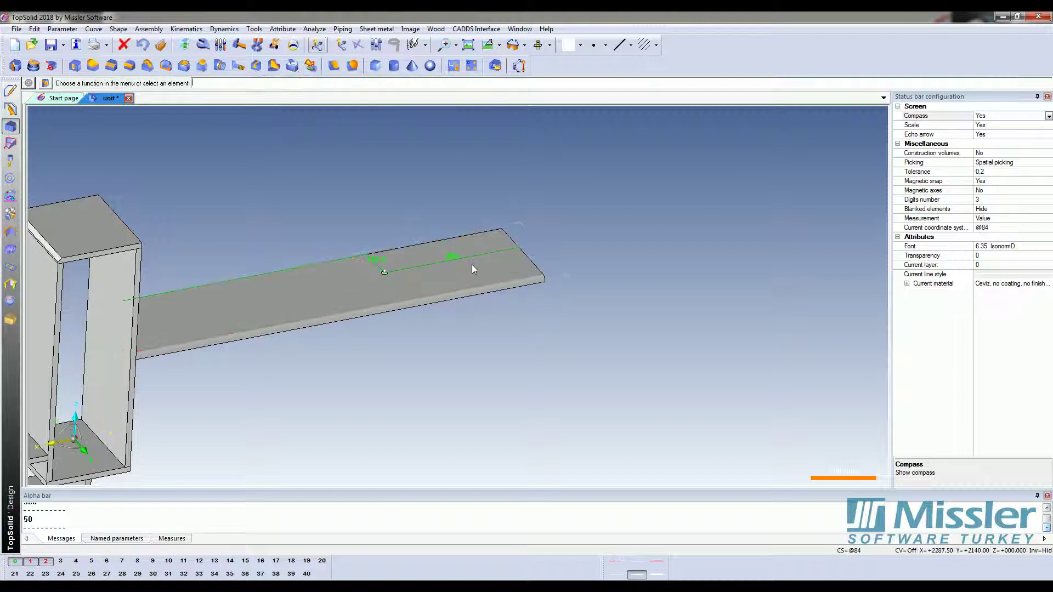
pyautogui.scroll(-5, 550, 248)
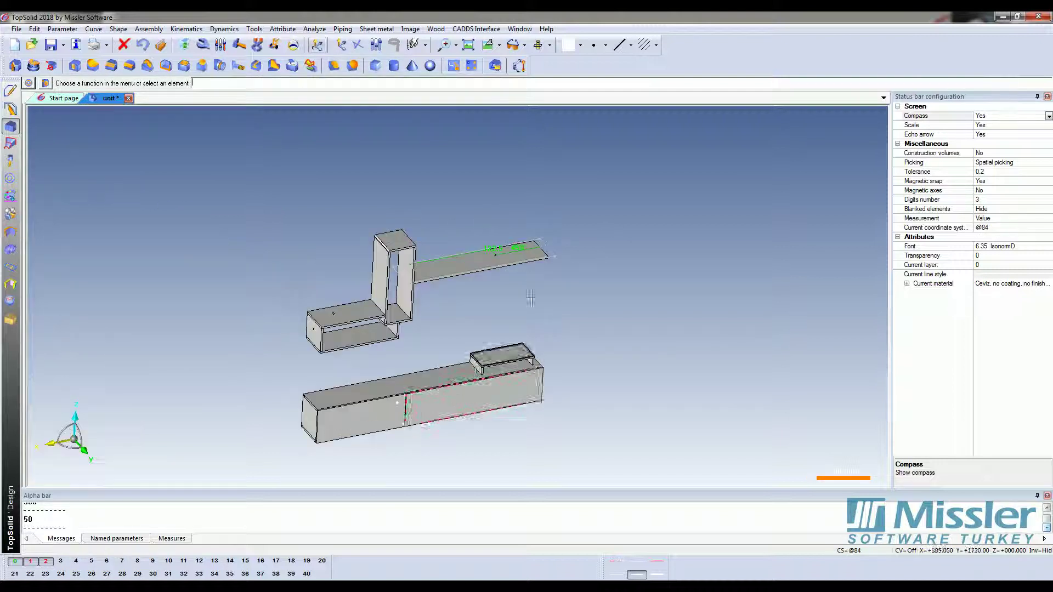
pyautogui.scroll(5, 570, 231)
pyautogui.scroll(3, 576, 206)
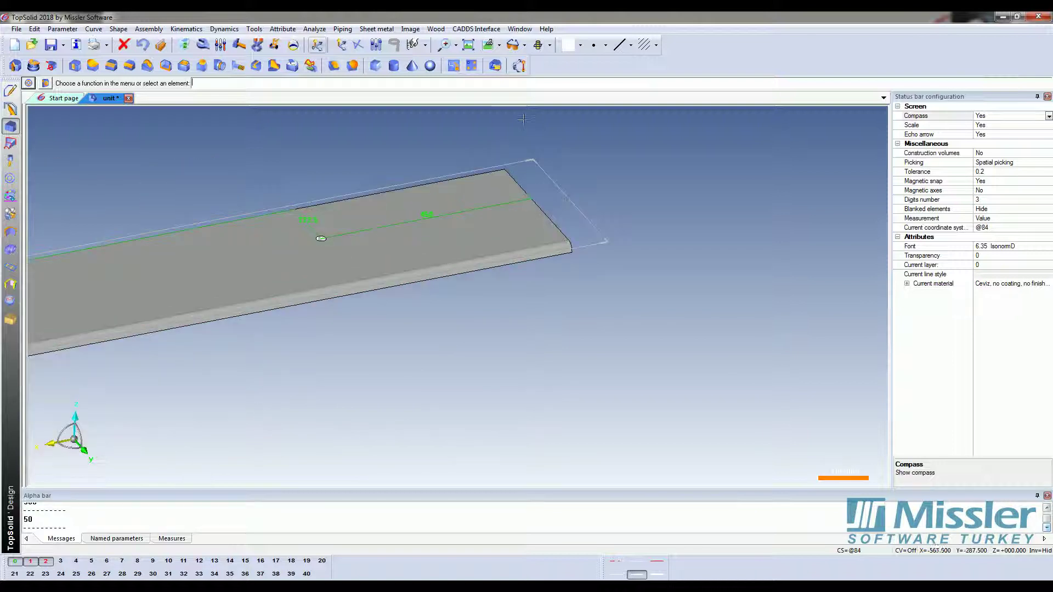
# Switch to the Top view looking down on the plank
pyautogui.click(498, 45)
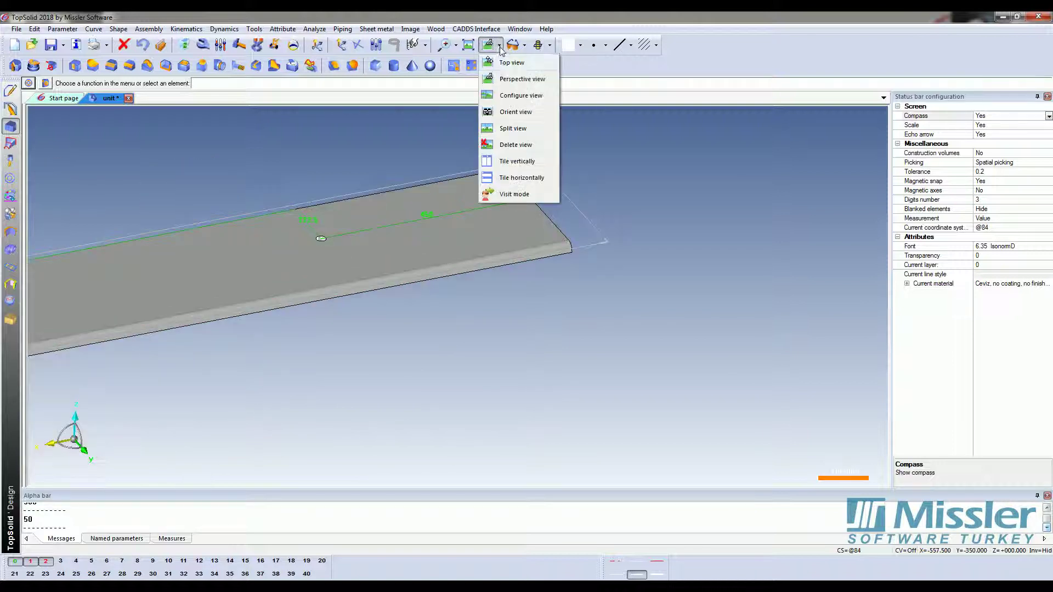
pyautogui.click(506, 62)
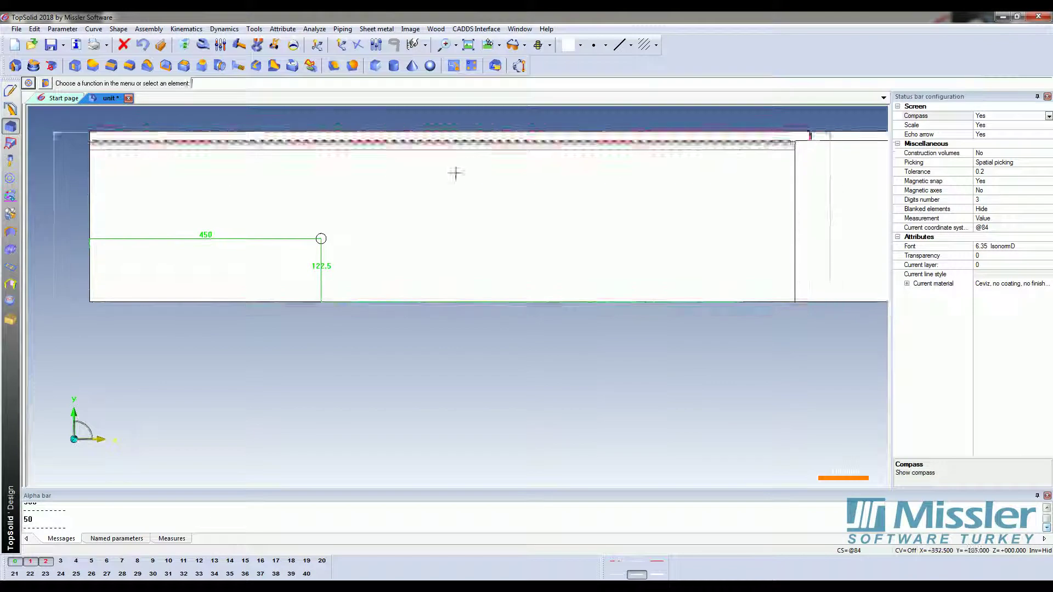
pyautogui.scroll(2, 316, 145)
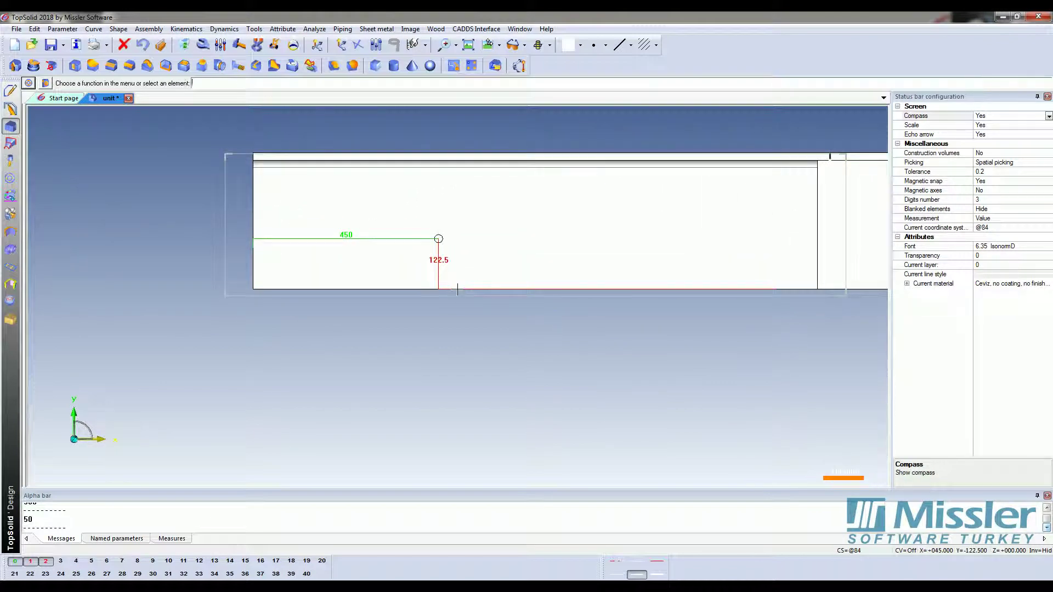
# Draw a 30° cutting line across the plank from above to below it
pyautogui.click(10, 91)
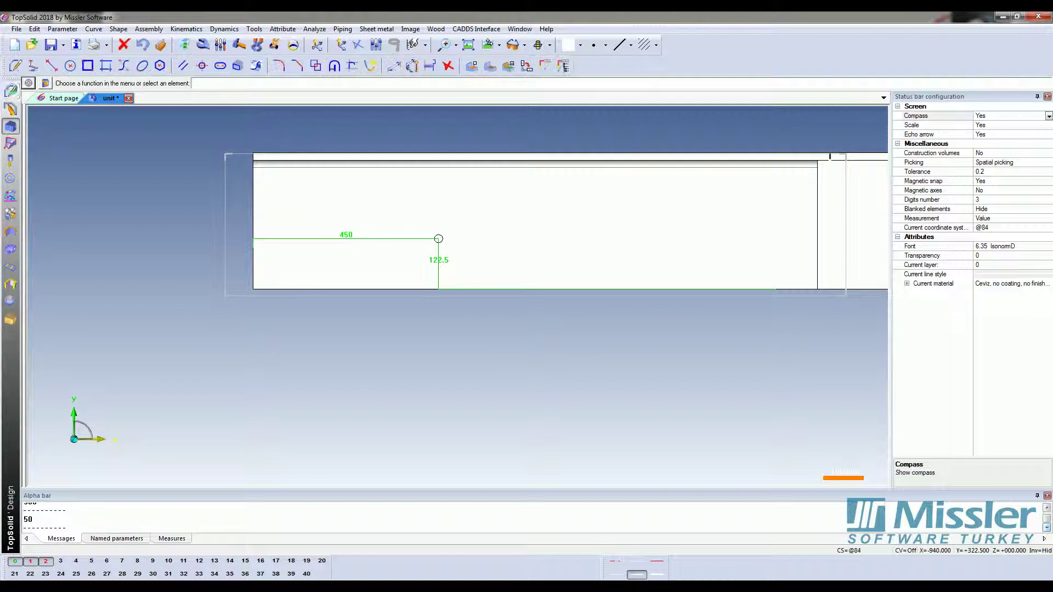
pyautogui.click(51, 66)
pyautogui.scroll(-2, 104, 268)
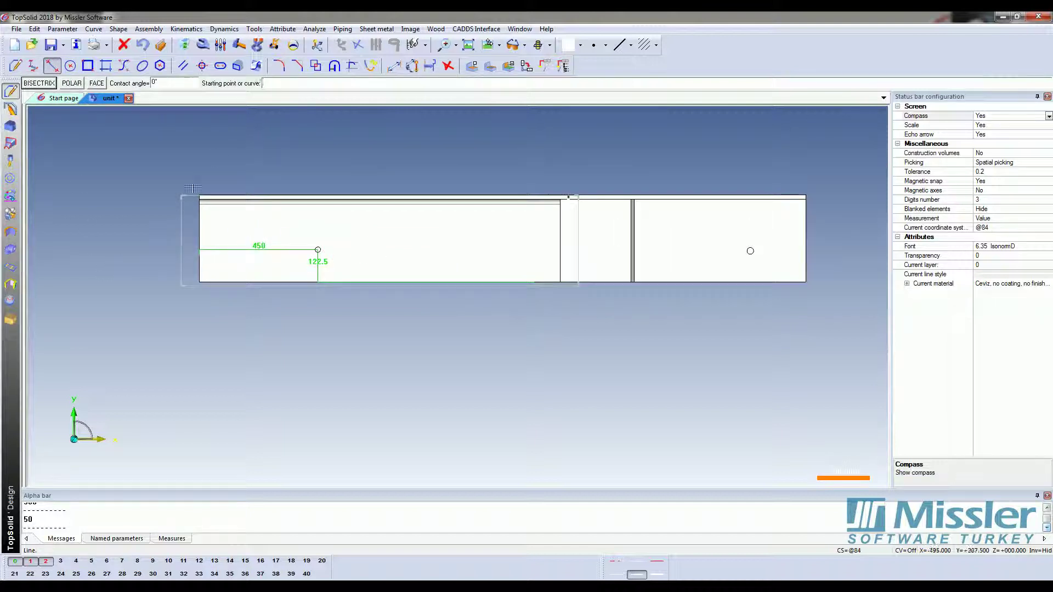
pyautogui.click(221, 147)
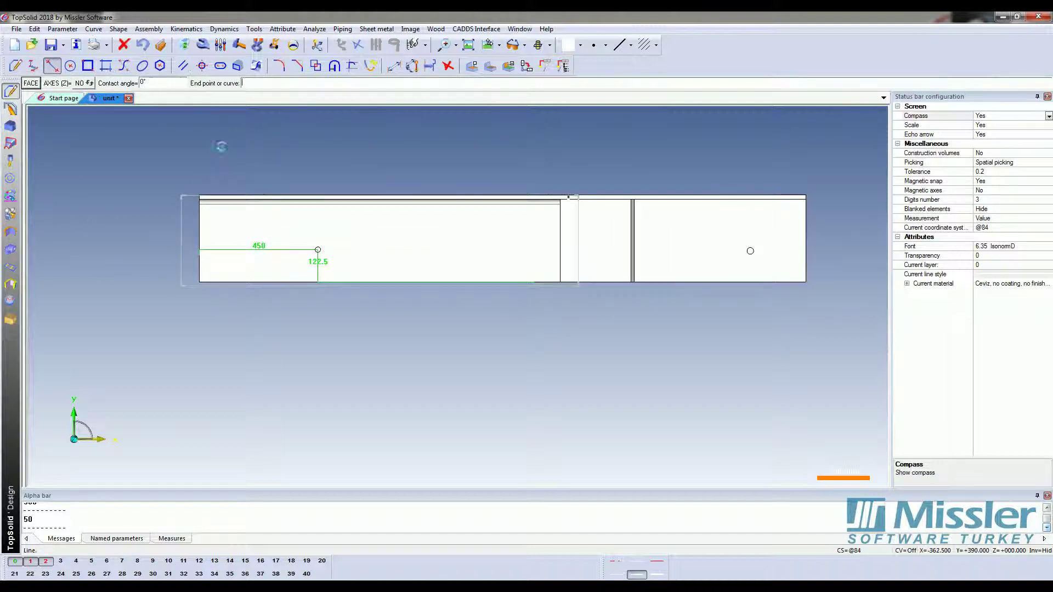
pyautogui.click(380, 343)
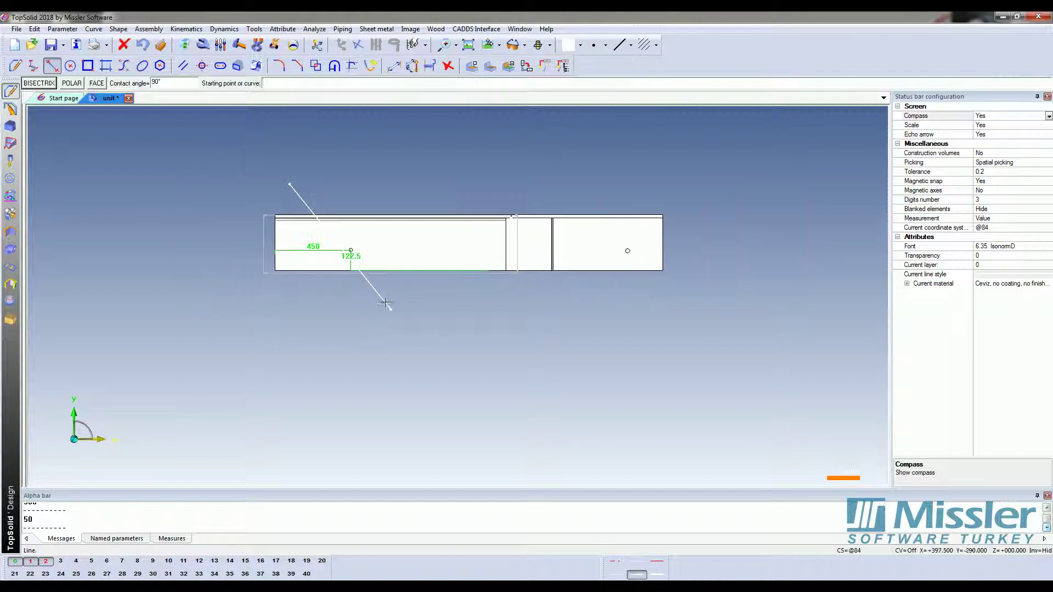
pyautogui.moveTo(447, 324)
pyautogui.mouseDown(button='middle')
pyautogui.moveTo(448, 287)
pyautogui.moveTo(422, 259)
pyautogui.moveTo(425, 241)
pyautogui.mouseUp(button='middle')
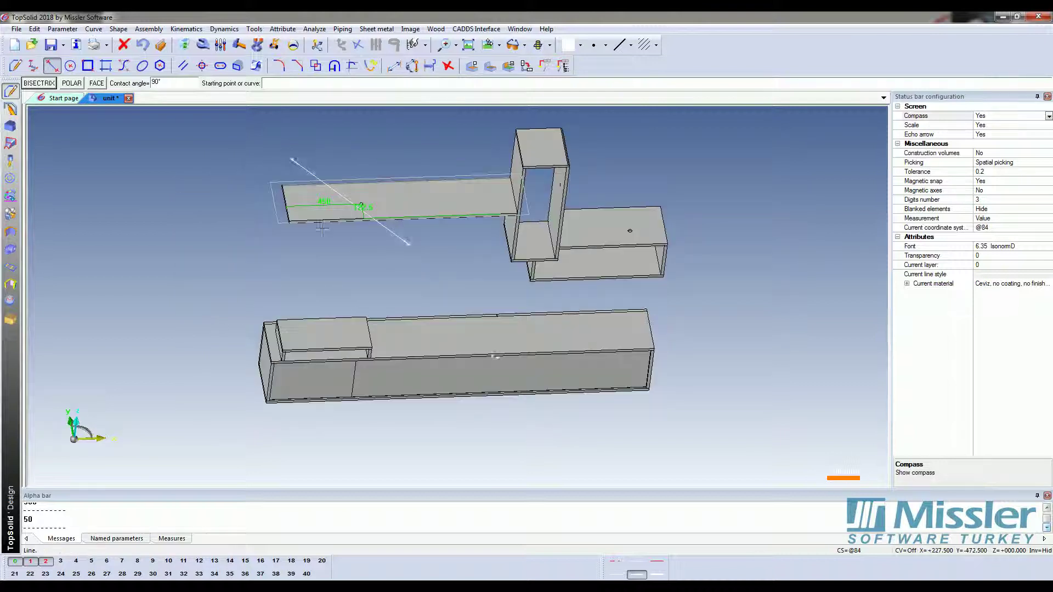
pyautogui.scroll(3, 425, 231)
pyautogui.press('Escape')
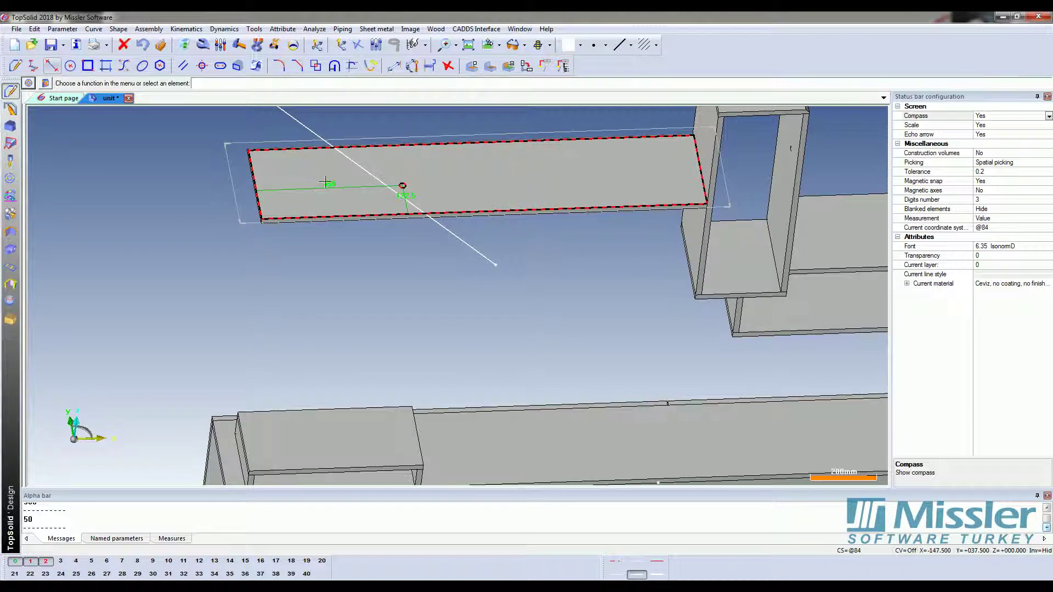
pyautogui.moveTo(432, 176); pyautogui.dragTo(404, 294, button='middle')
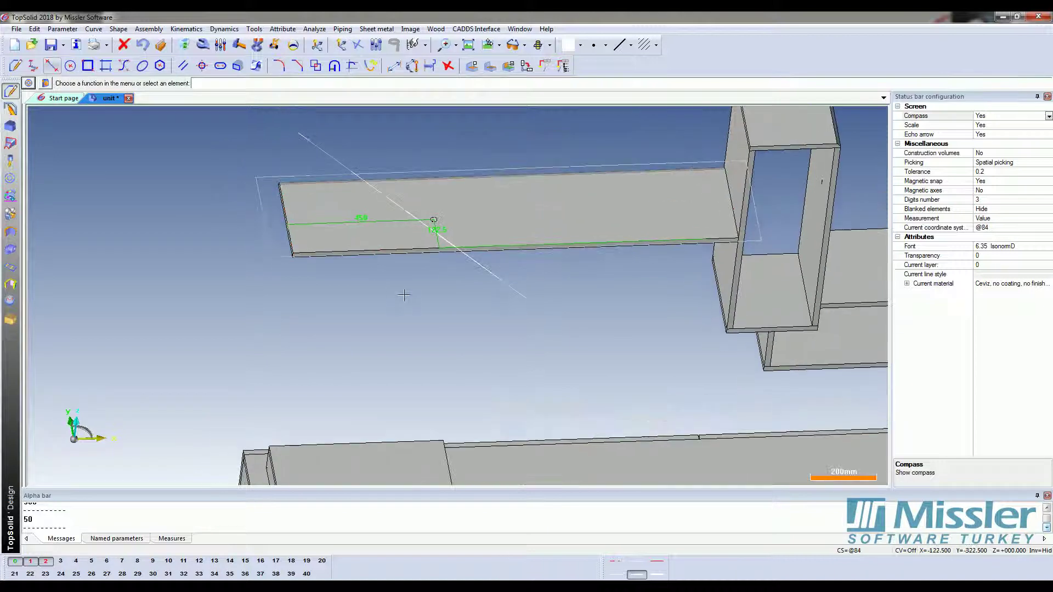
pyautogui.click(9, 129)
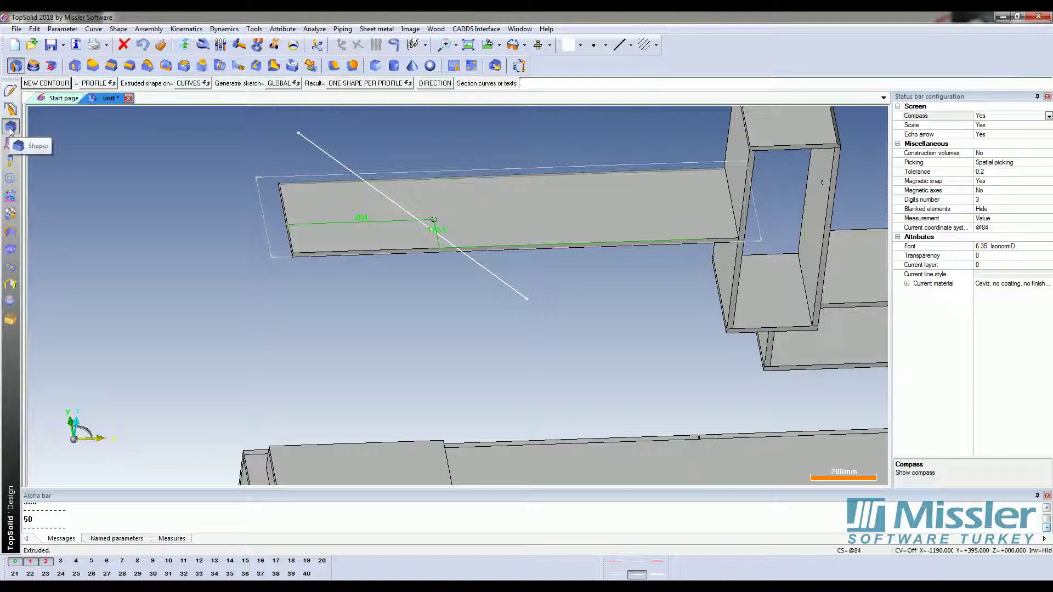
# Trim the shelf plank by shape along the slanted line, splitting it in two
pyautogui.click(94, 68)
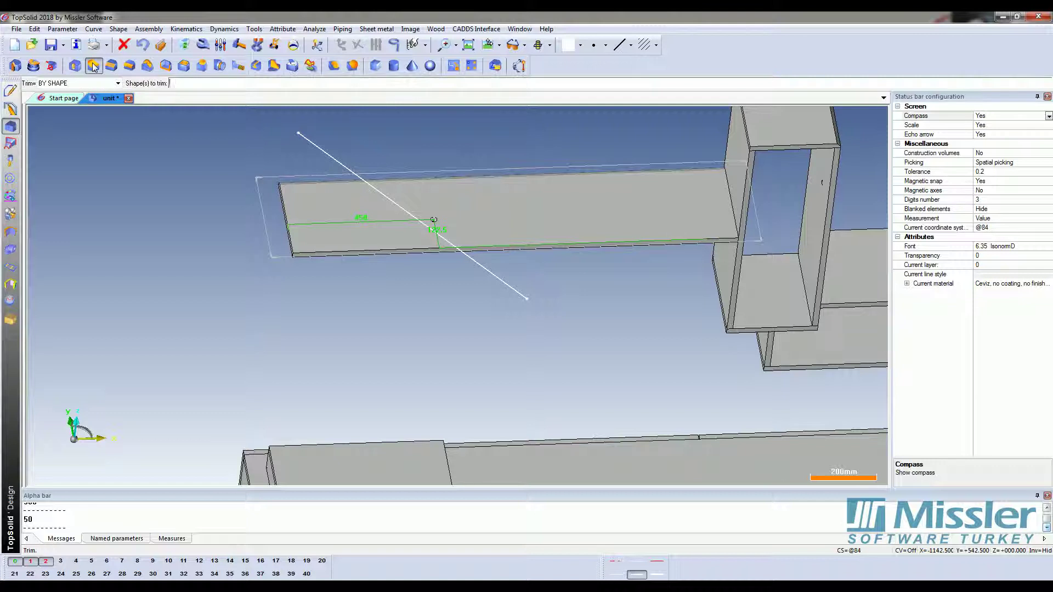
pyautogui.click(81, 83)
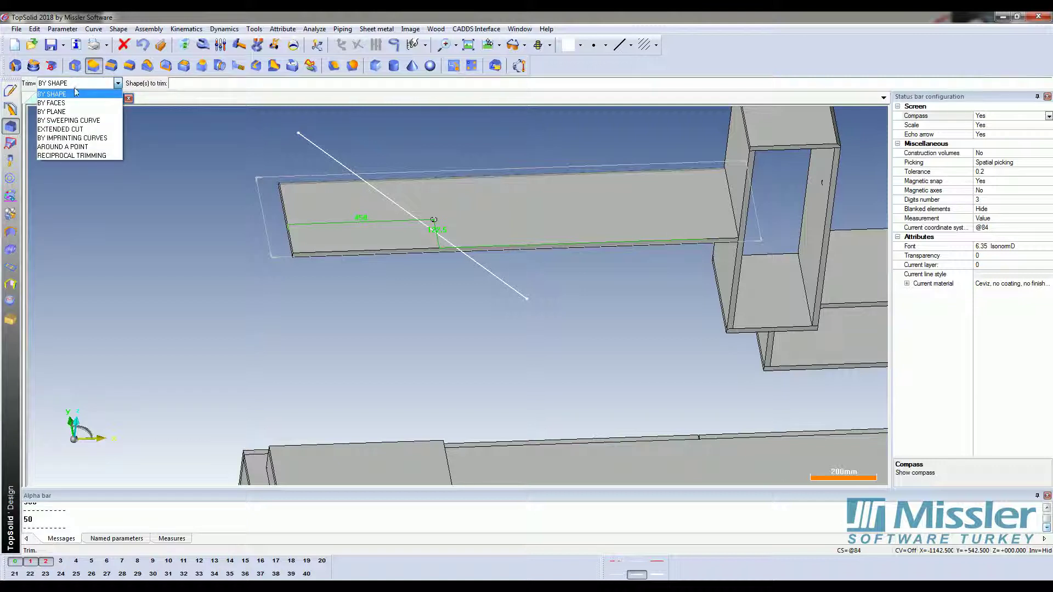
pyautogui.click(74, 95)
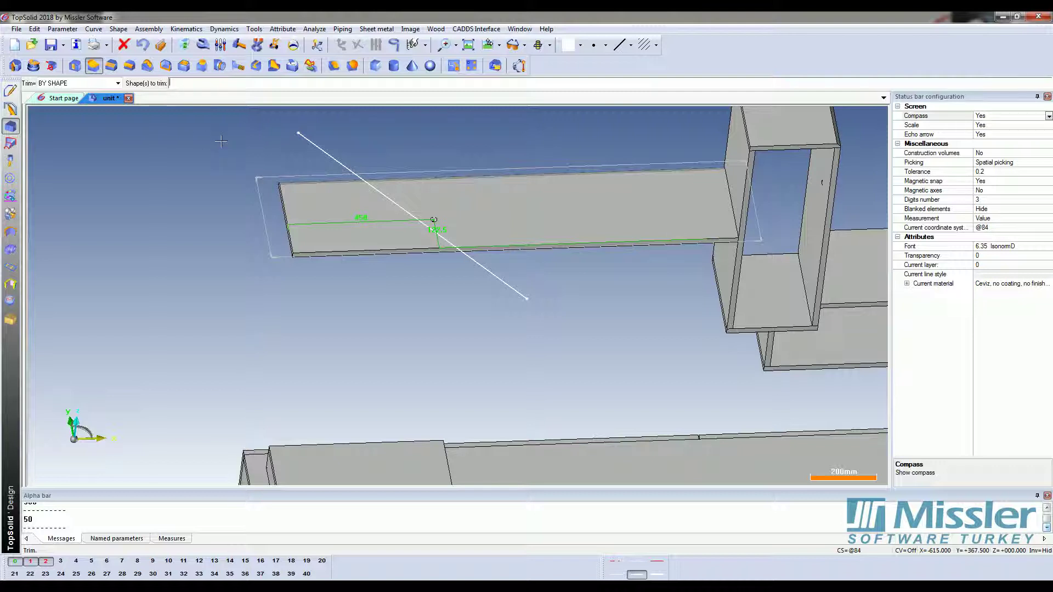
pyautogui.click(110, 87)
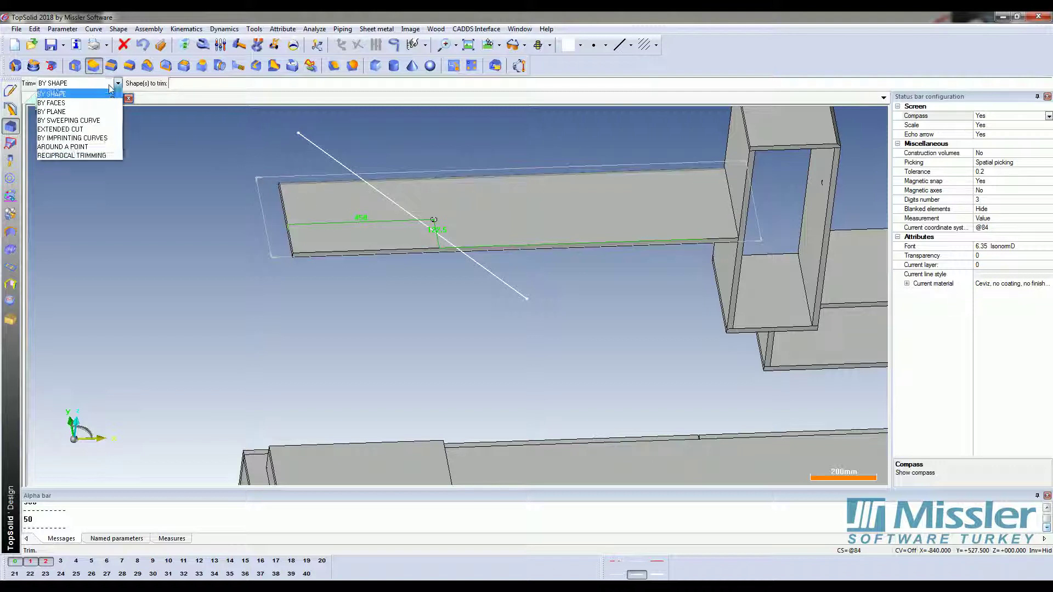
pyautogui.click(71, 94)
pyautogui.click(341, 203)
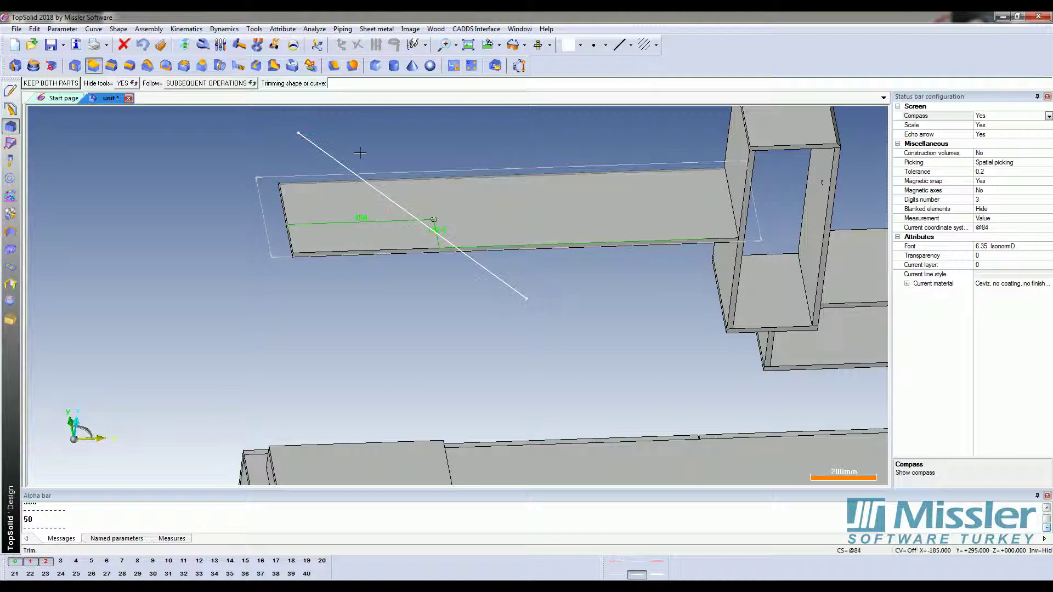
pyautogui.click(328, 153)
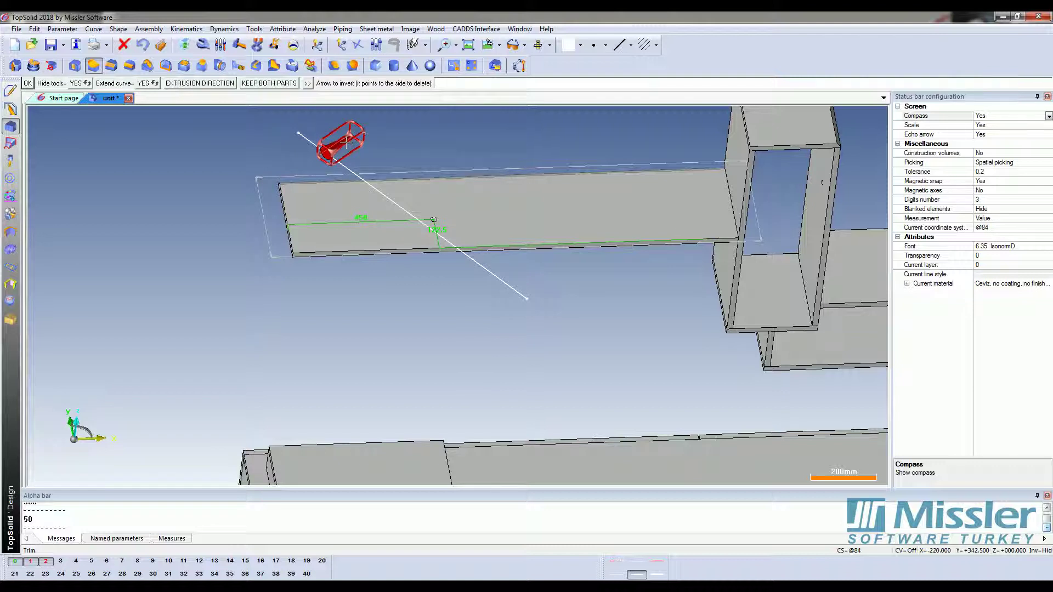
pyautogui.click(28, 84)
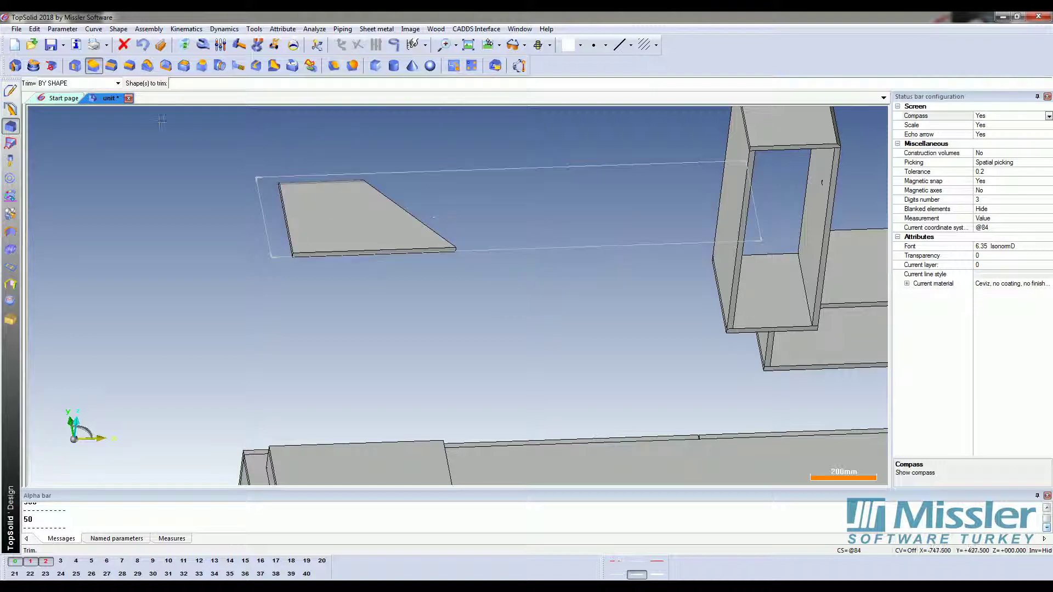
pyautogui.click(145, 47)
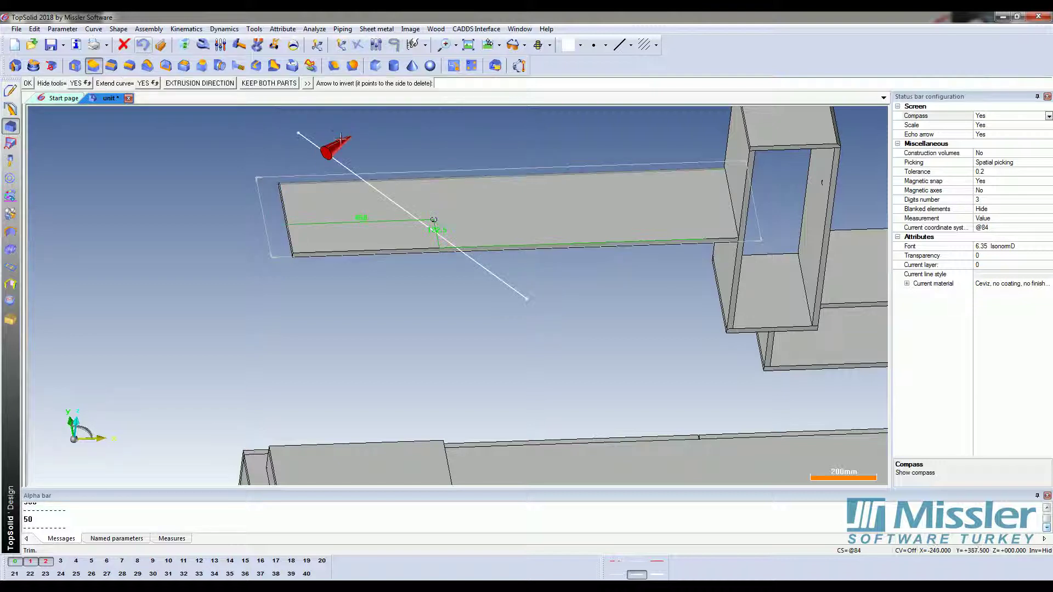
pyautogui.click(27, 84)
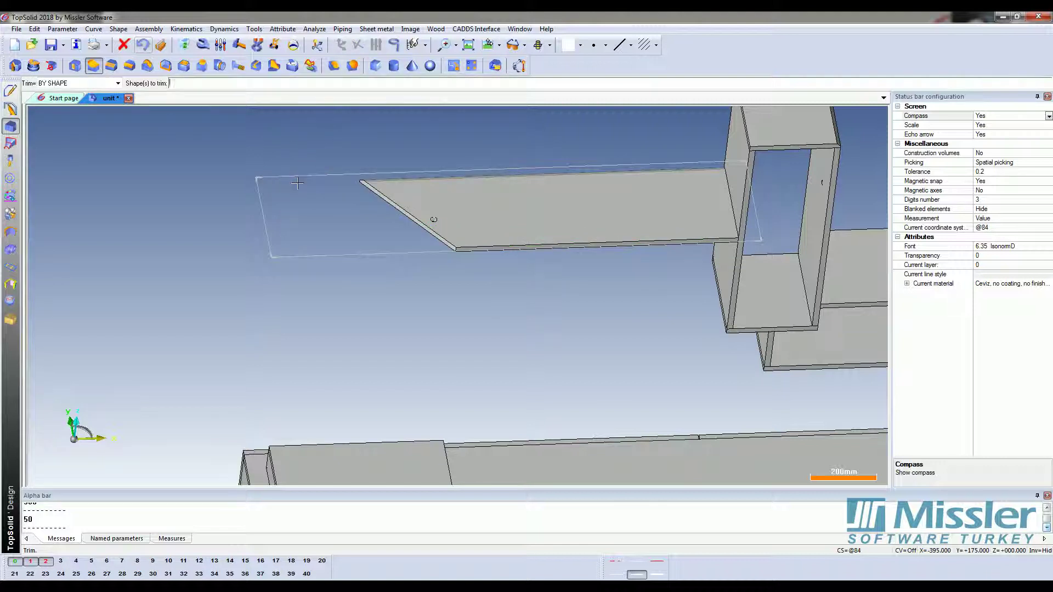
pyautogui.click(144, 46)
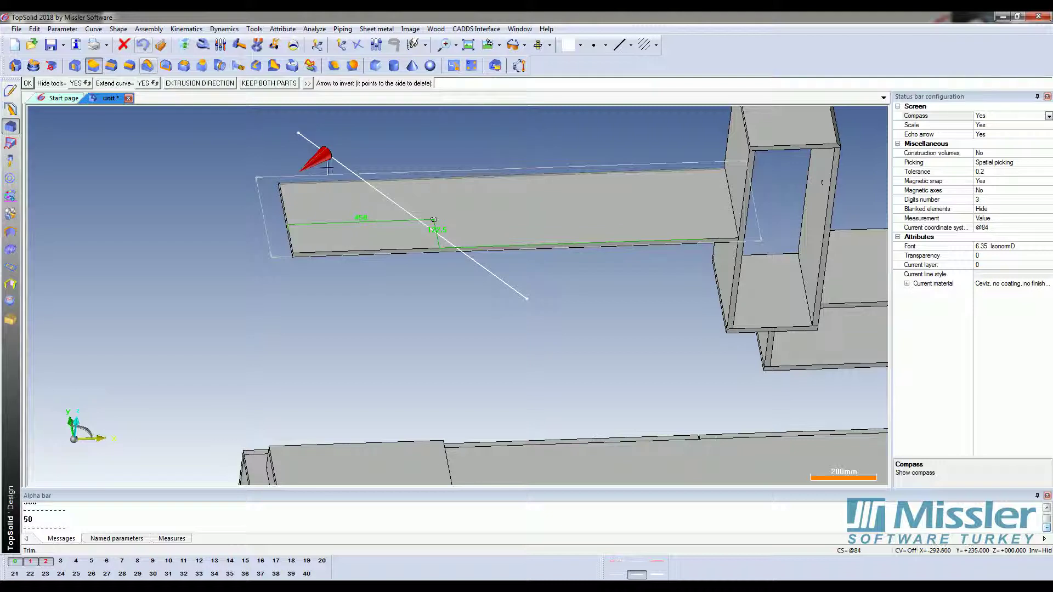
pyautogui.click(266, 83)
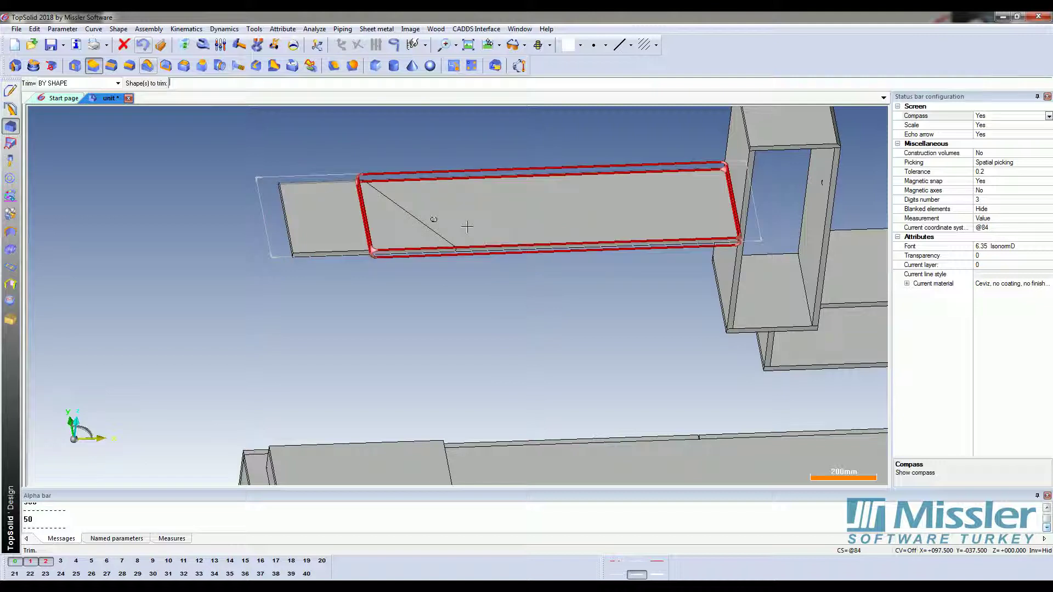
# Orbit and zoom in on the split wall shelf, then bring up the Curves palette
pyautogui.moveTo(467, 227); pyautogui.dragTo(430, 301, button='middle')
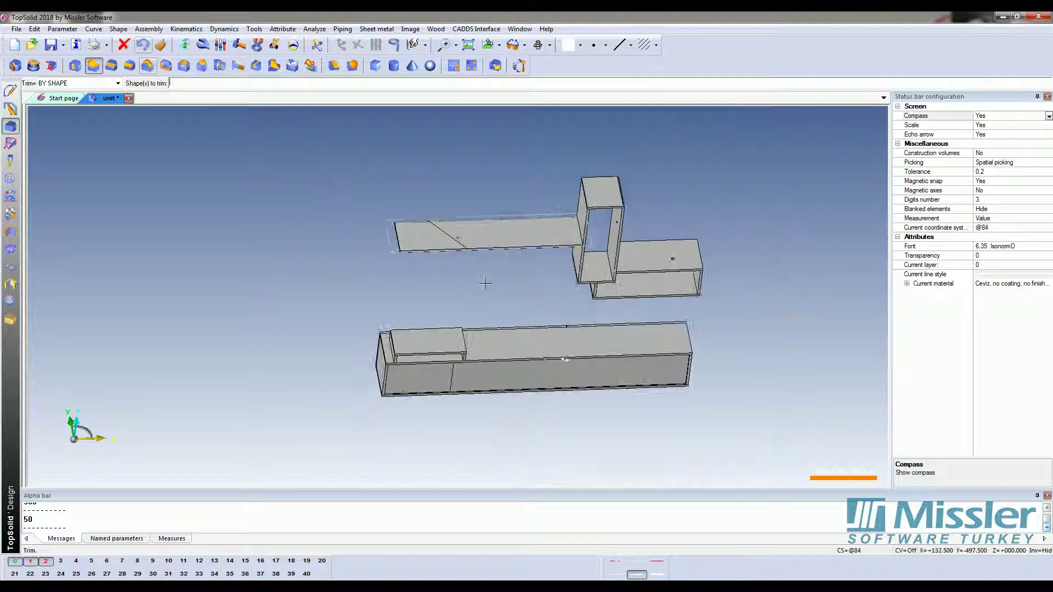
pyautogui.moveTo(430, 300); pyautogui.dragTo(445, 241, button='middle')
pyautogui.scroll(2, 444, 241)
pyautogui.scroll(-2, 453, 240)
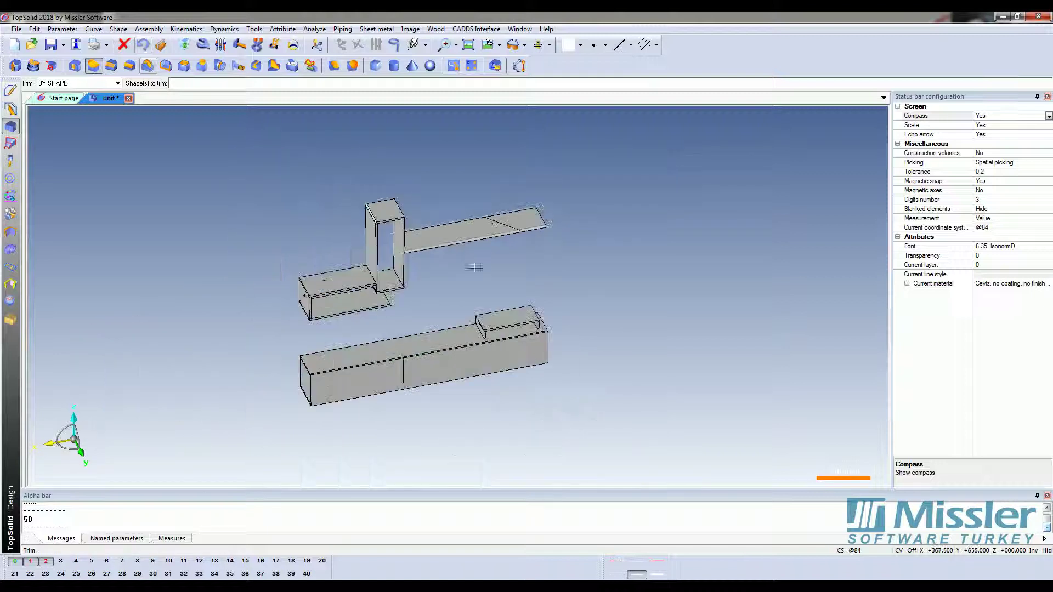
pyautogui.scroll(3, 396, 193)
pyautogui.scroll(-3, 396, 193)
pyautogui.scroll(2, 466, 198)
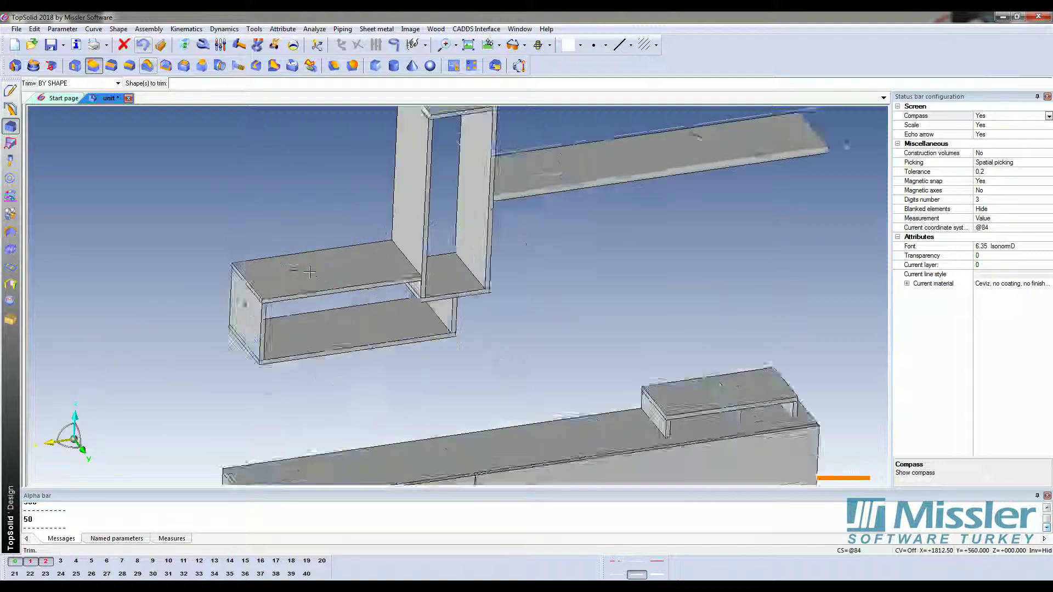
pyautogui.scroll(2, 538, 203)
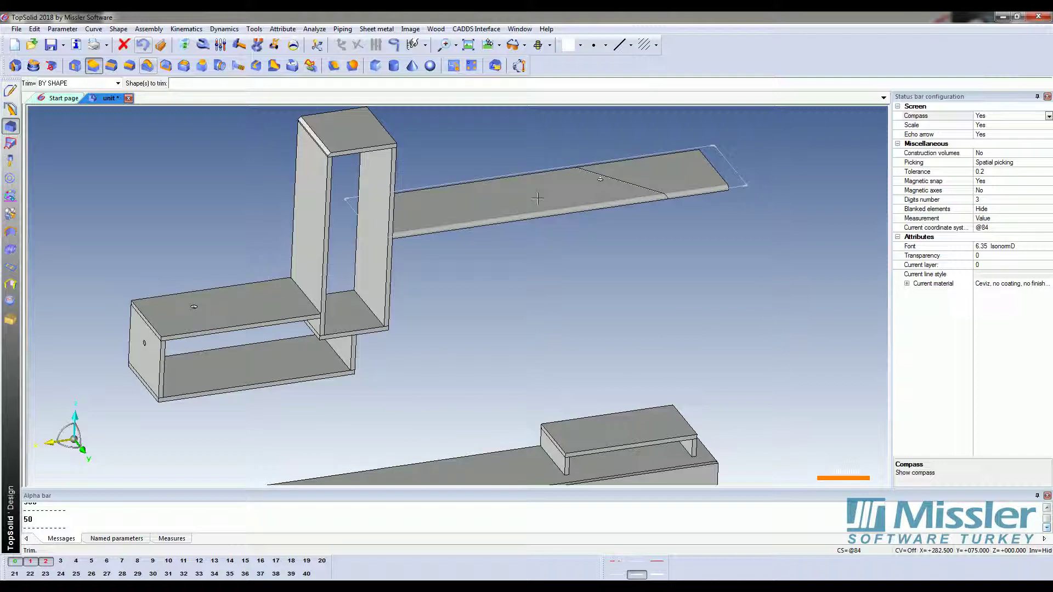
pyautogui.click(14, 95)
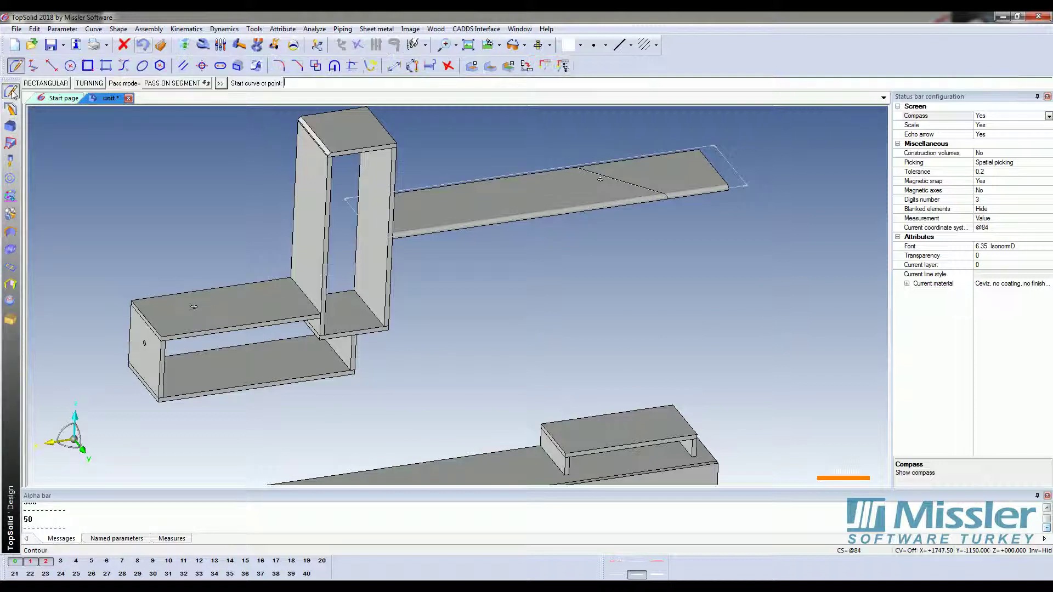
# Draw a centred 100 × 100 mm rectangle on the shelf board's marked point
pyautogui.click(93, 66)
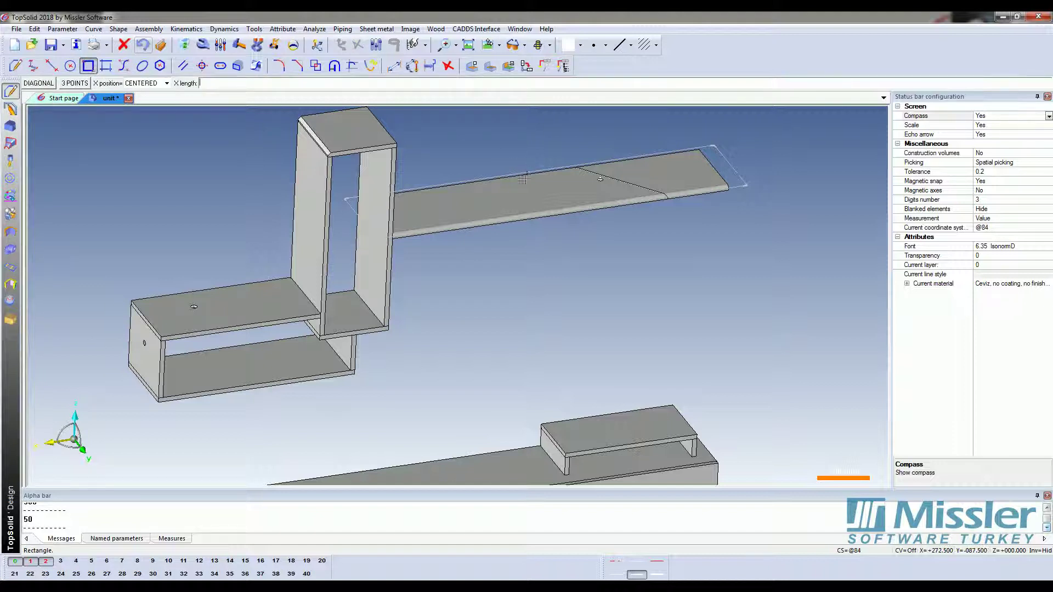
pyautogui.scroll(2, 525, 178)
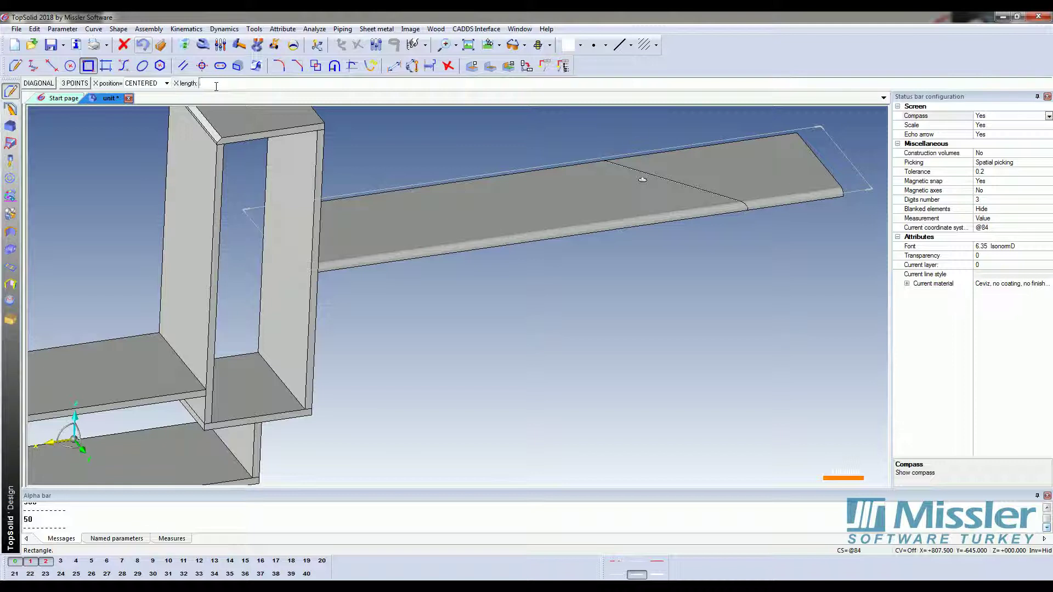
pyautogui.write('100')
pyautogui.press('Return')
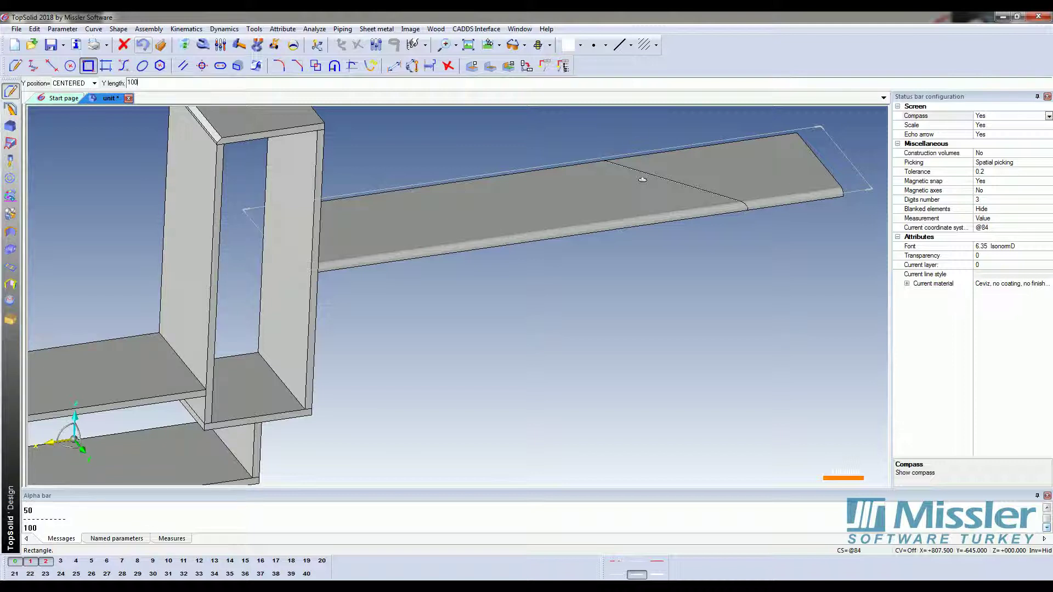
pyautogui.press('Return')
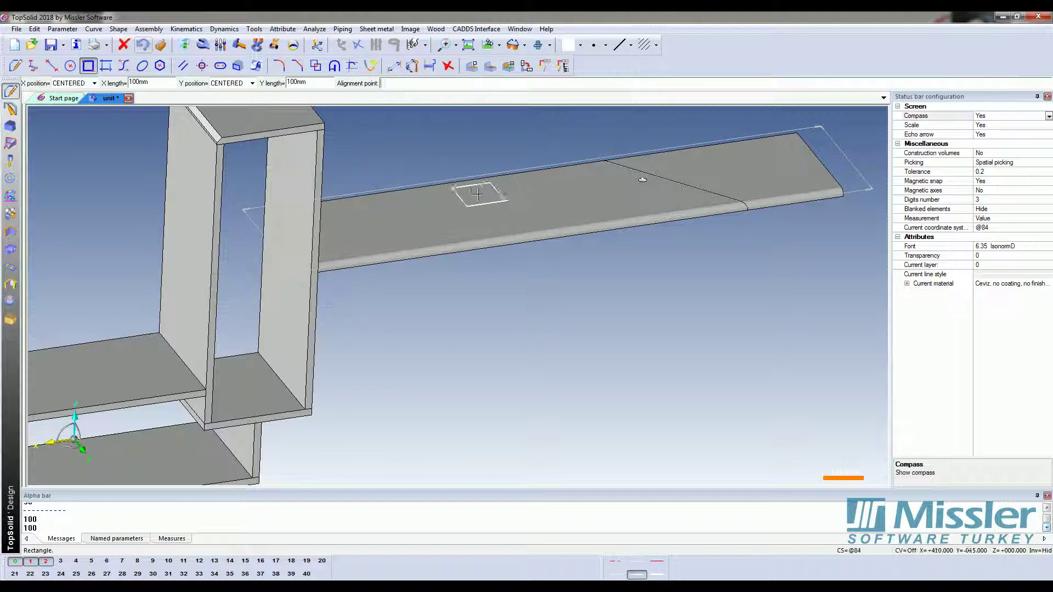
pyautogui.scroll(-1, 483, 201)
pyautogui.click(609, 183)
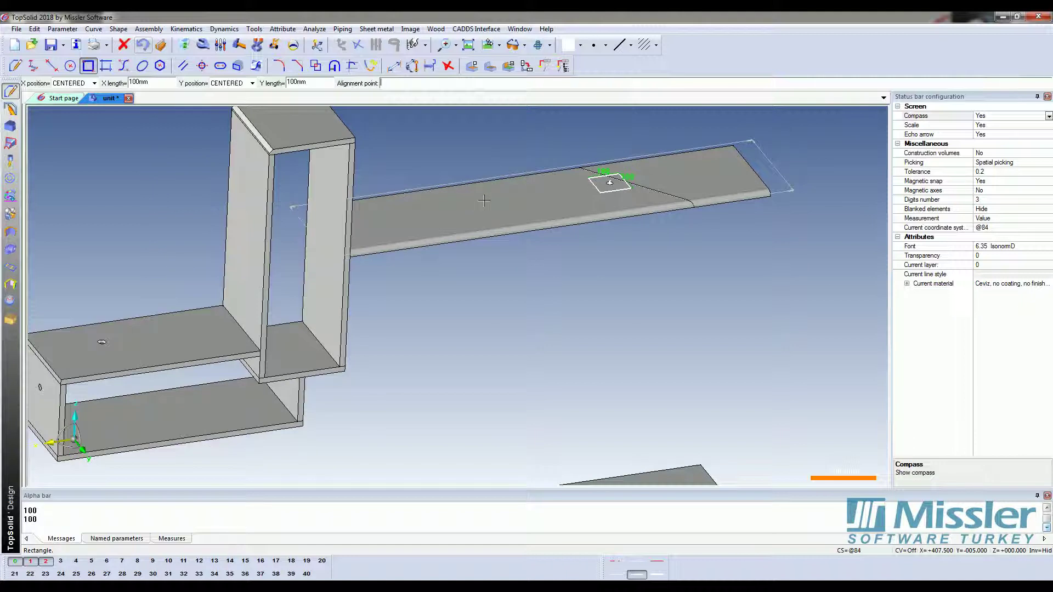
pyautogui.scroll(2, 610, 184)
pyautogui.scroll(1, 565, 197)
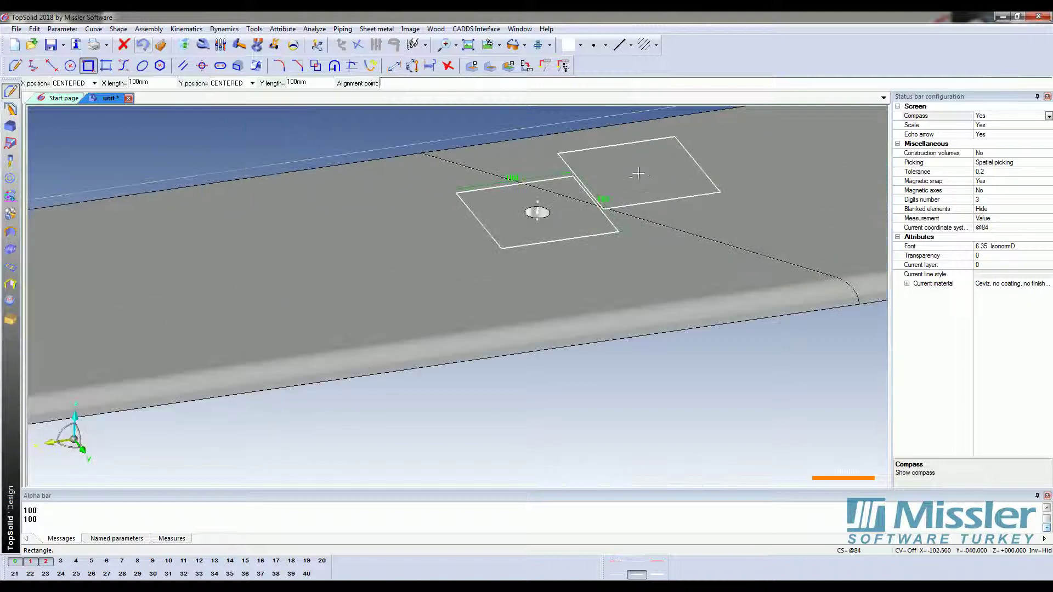
pyautogui.scroll(-2, 570, 213)
pyautogui.scroll(1, 574, 213)
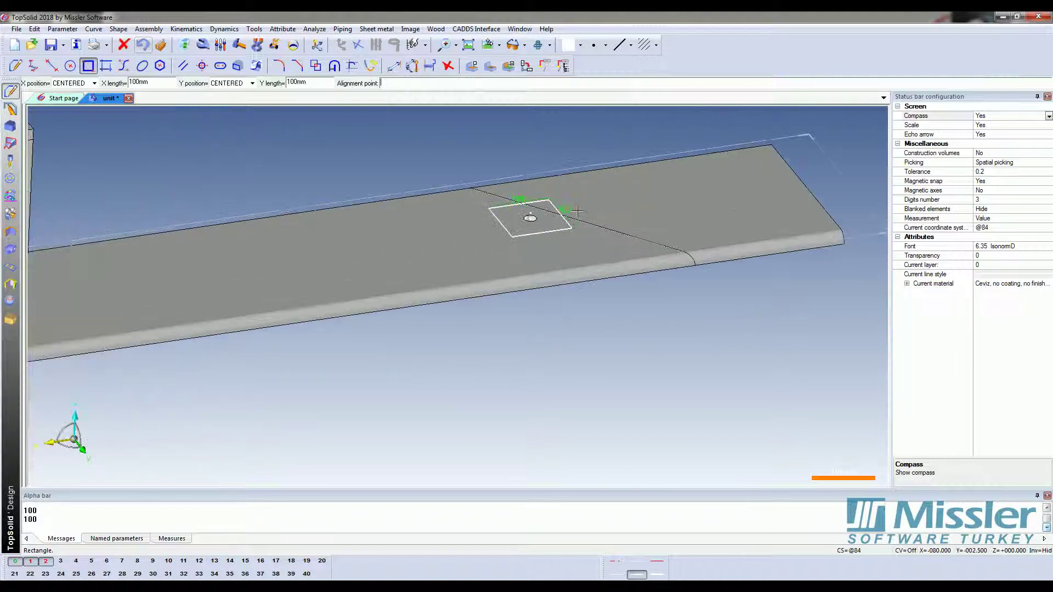
pyautogui.scroll(1, 577, 214)
pyautogui.scroll(-2, 576, 213)
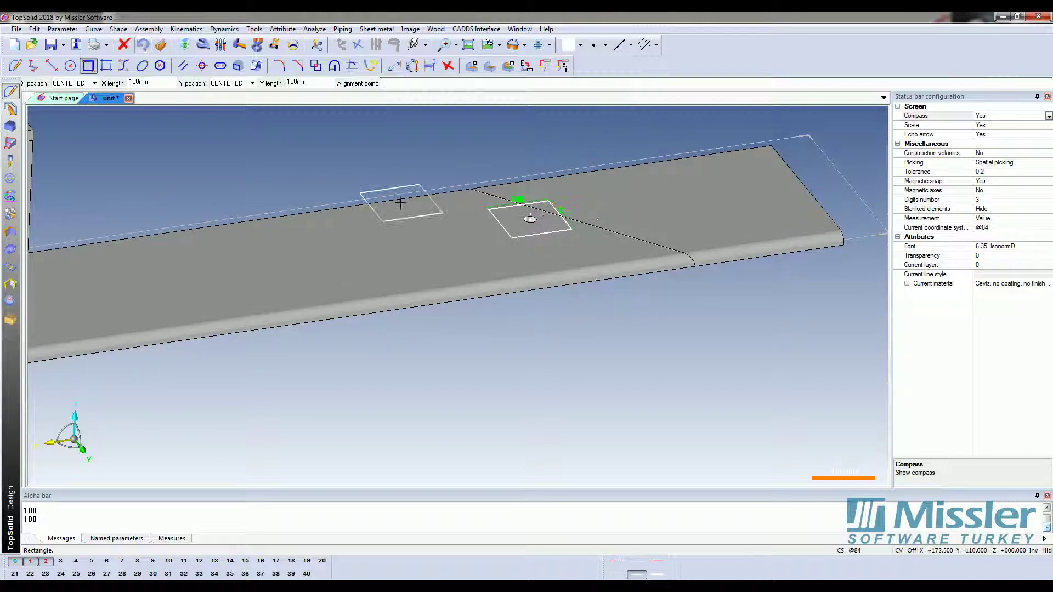
pyautogui.press('Escape')
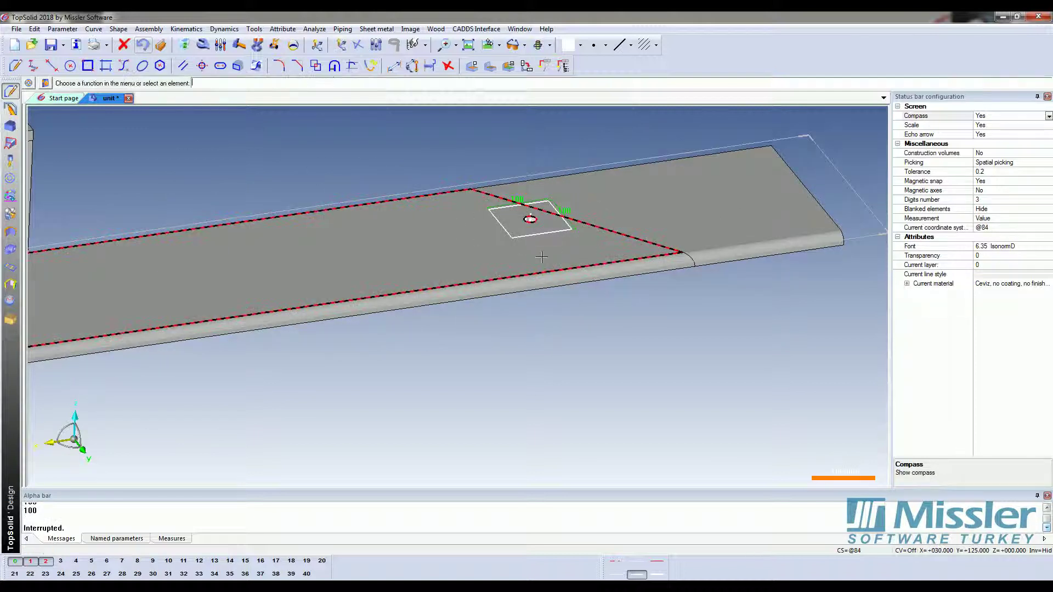
# Pocket the board's top face with the 100 mm square, keeping a 10 mm set depth
pyautogui.click(10, 128)
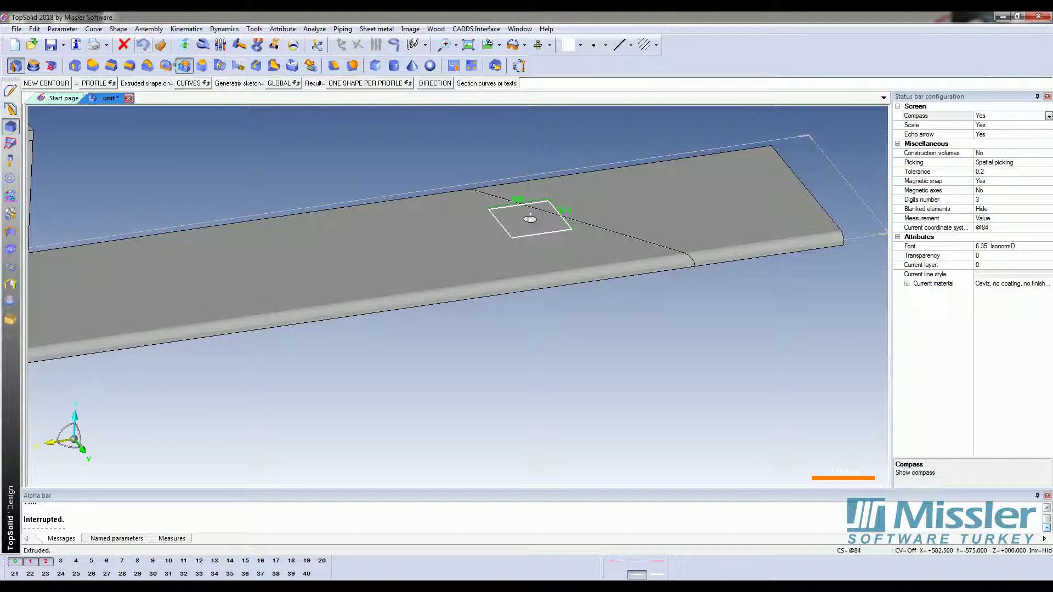
pyautogui.click(182, 66)
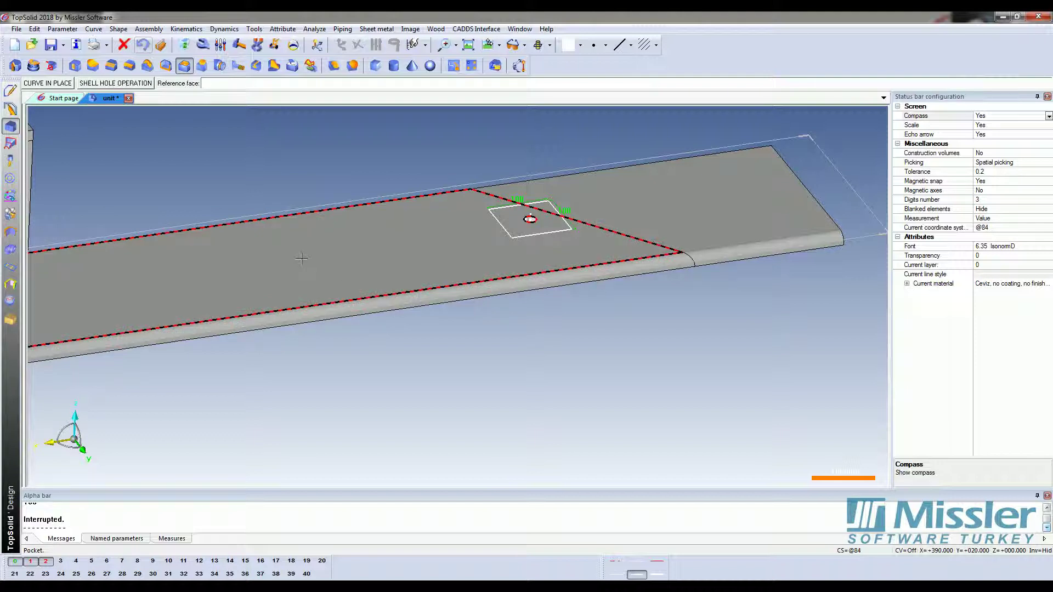
pyautogui.click(355, 231)
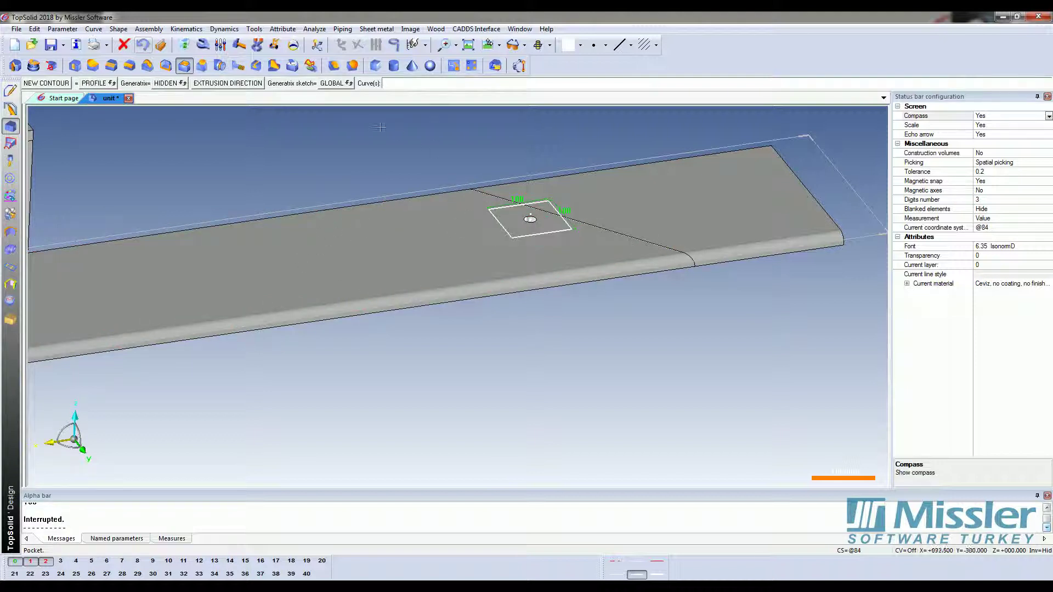
pyautogui.click(497, 217)
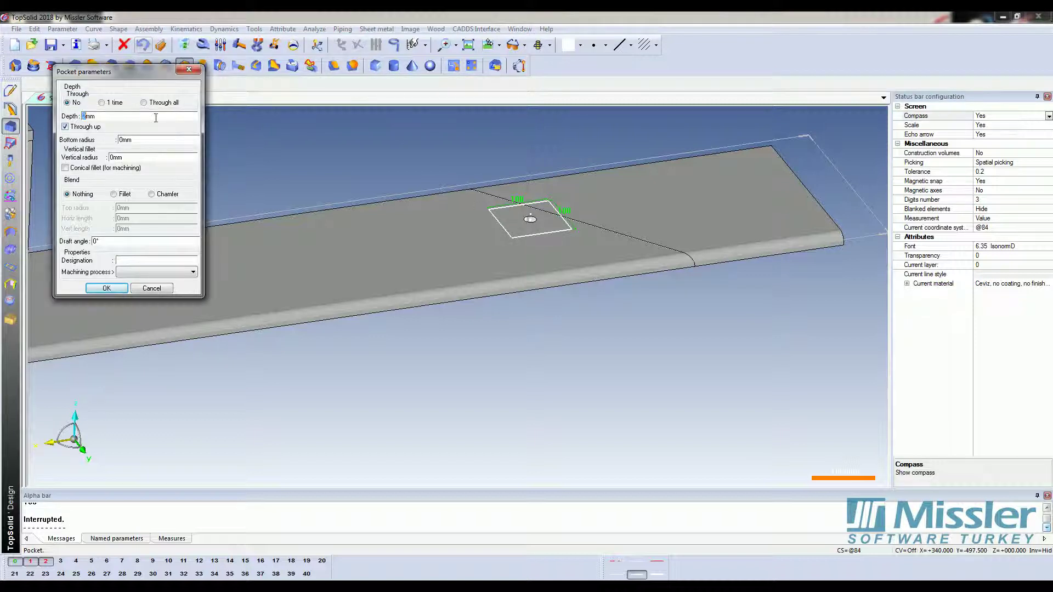
pyautogui.click(145, 103)
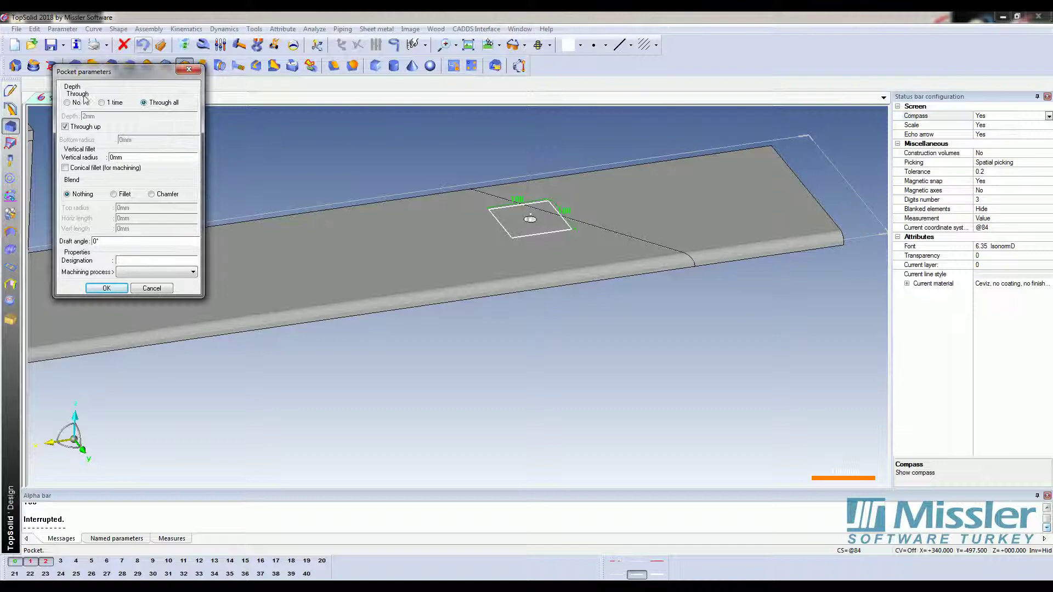
pyautogui.click(67, 103)
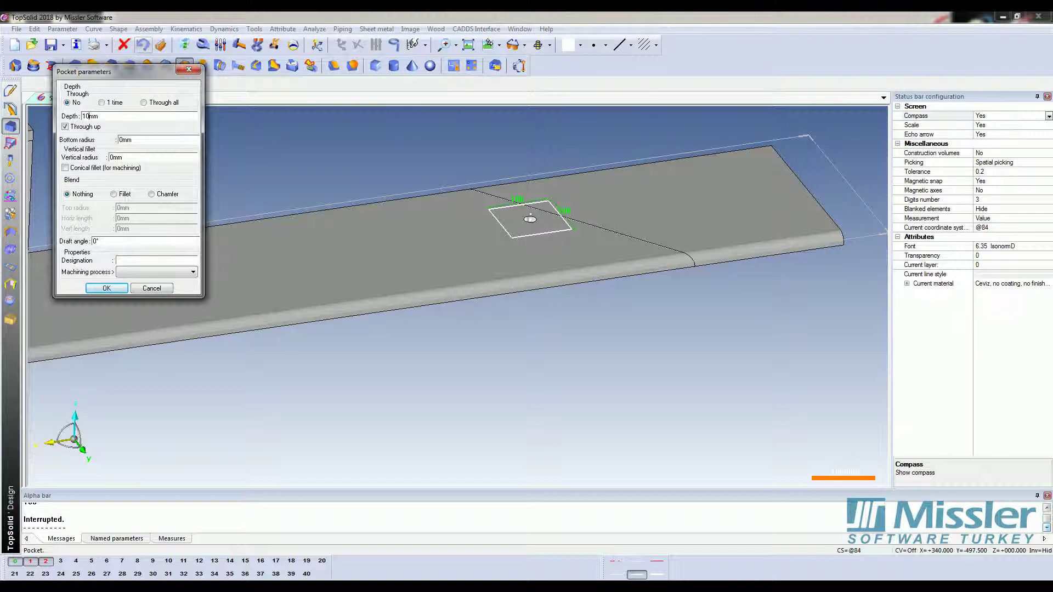
pyautogui.press('Return')
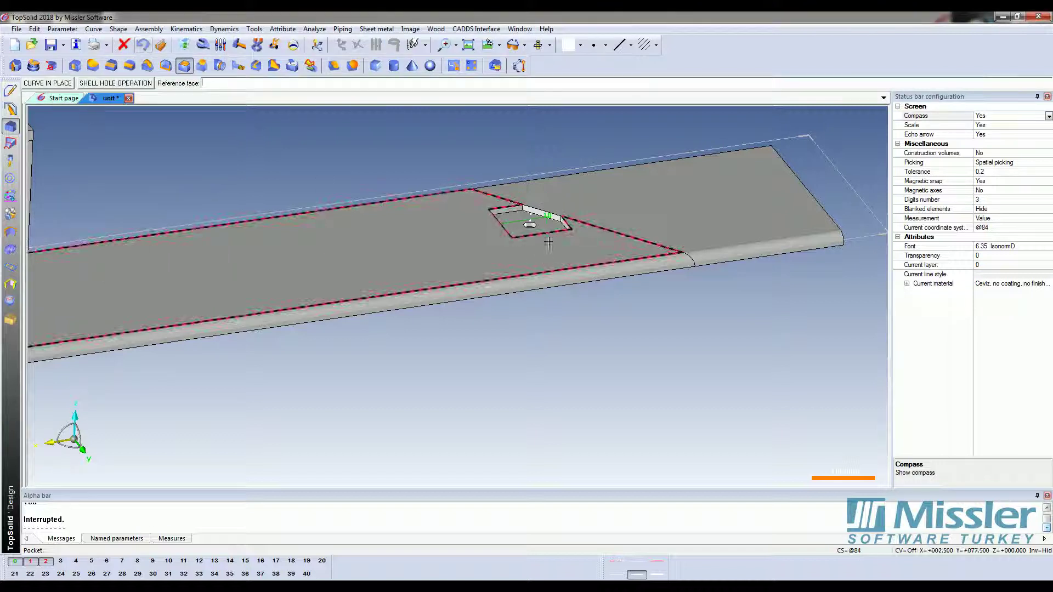
# Orbit around the pocketed board and switch the view to perspective
pyautogui.scroll(3, 503, 199)
pyautogui.scroll(-5, 504, 198)
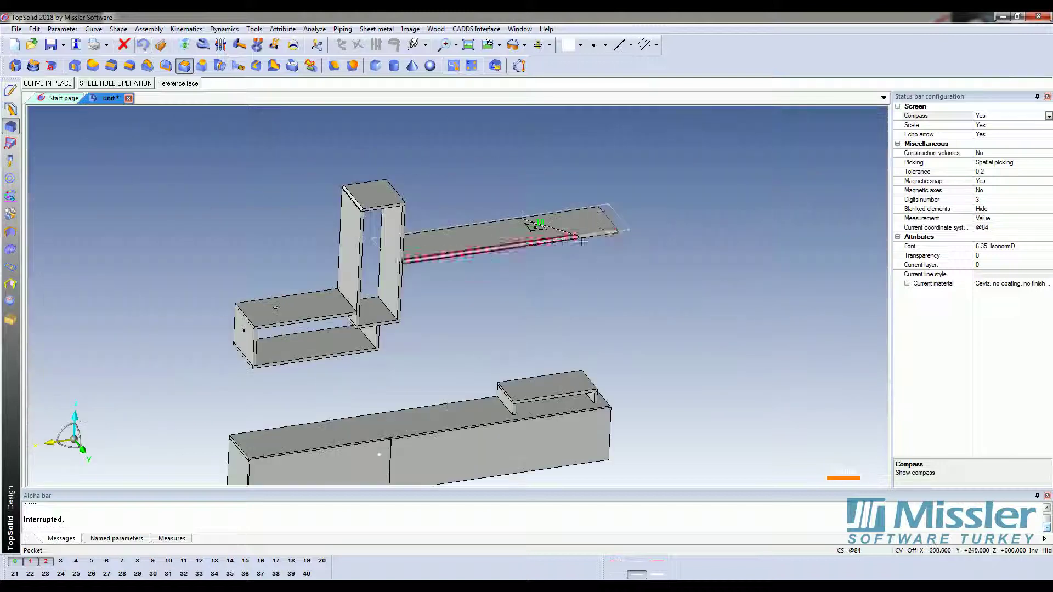
pyautogui.moveTo(504, 198); pyautogui.dragTo(520, 236, button='middle')
pyautogui.scroll(5, 520, 236)
pyautogui.scroll(-3, 520, 235)
pyautogui.scroll(-2, 477, 348)
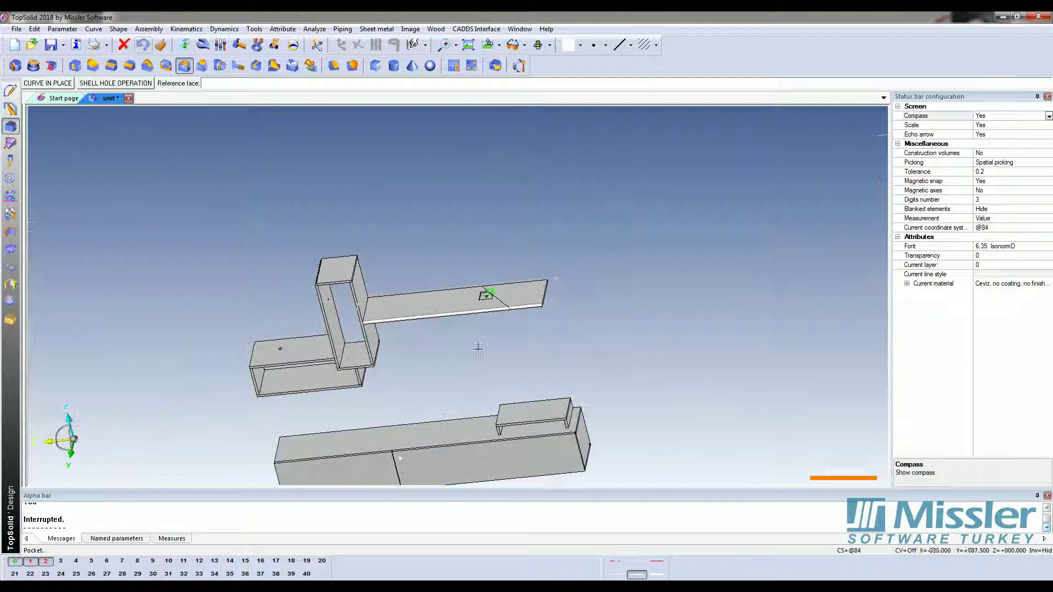
pyautogui.moveTo(477, 347); pyautogui.dragTo(519, 342, button='middle')
pyautogui.rightClick(70, 436)
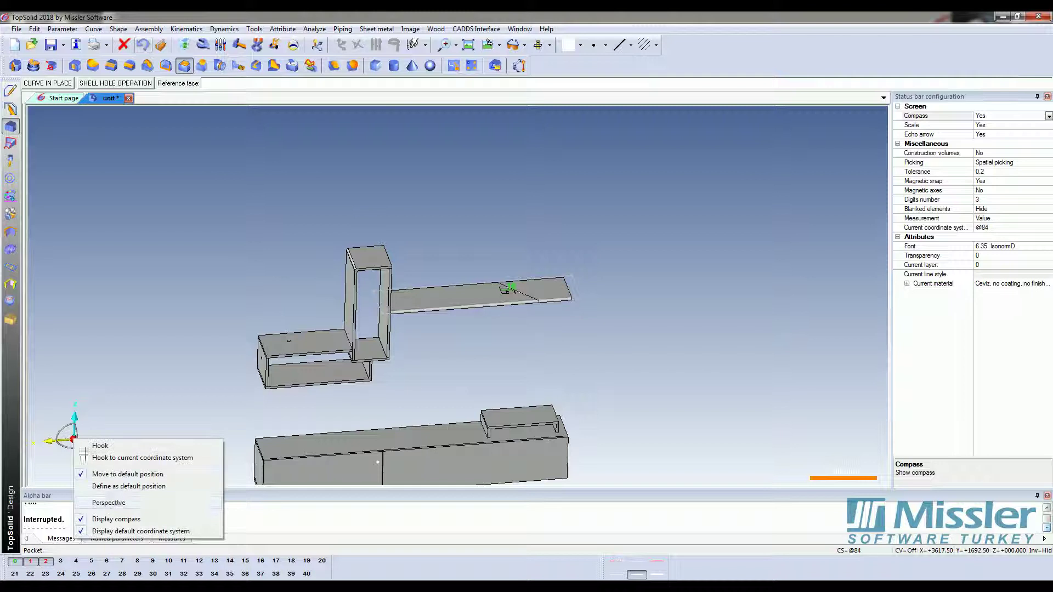
pyautogui.click(118, 501)
# Make the absolute coordinate system current and reset the view to its default position
pyautogui.moveTo(320, 395); pyautogui.dragTo(417, 362, button='middle')
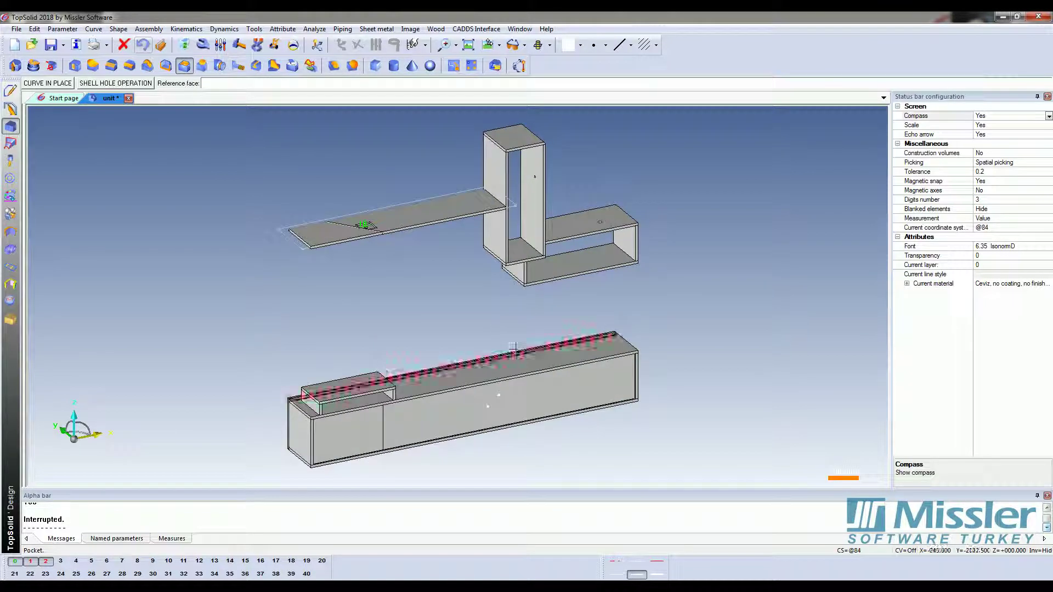
pyautogui.scroll(3, 481, 395)
pyautogui.scroll(3, 482, 364)
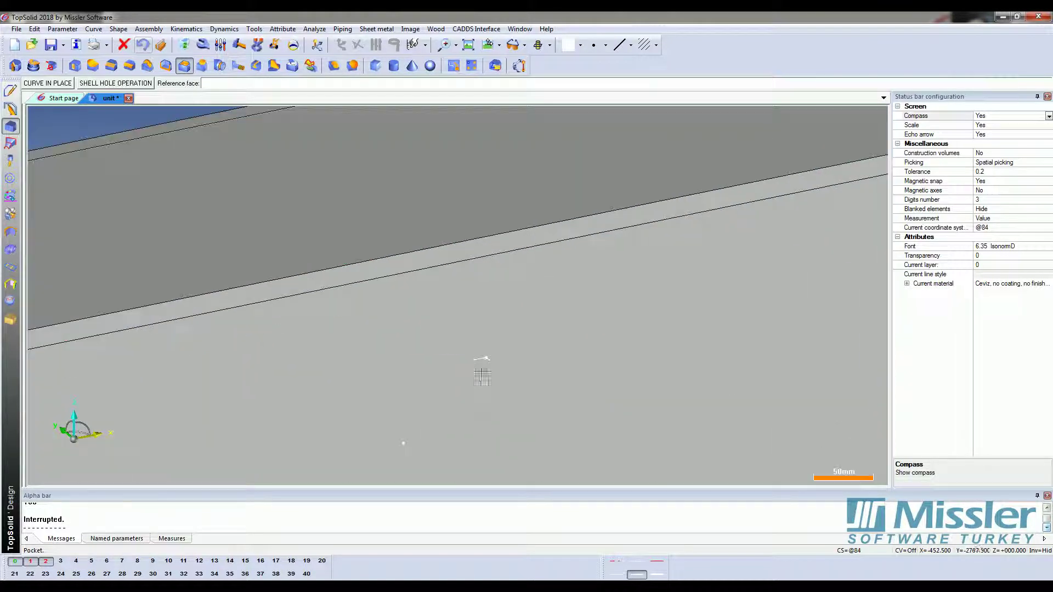
pyautogui.press('Escape')
pyautogui.scroll(-3, 127, 464)
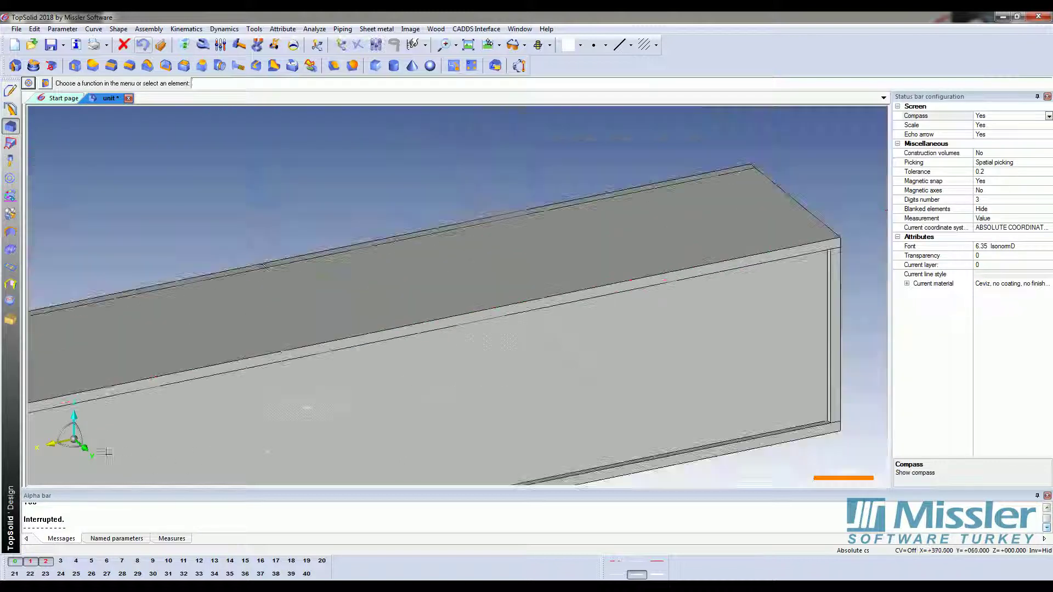
pyautogui.rightClick(74, 439)
pyautogui.click(107, 501)
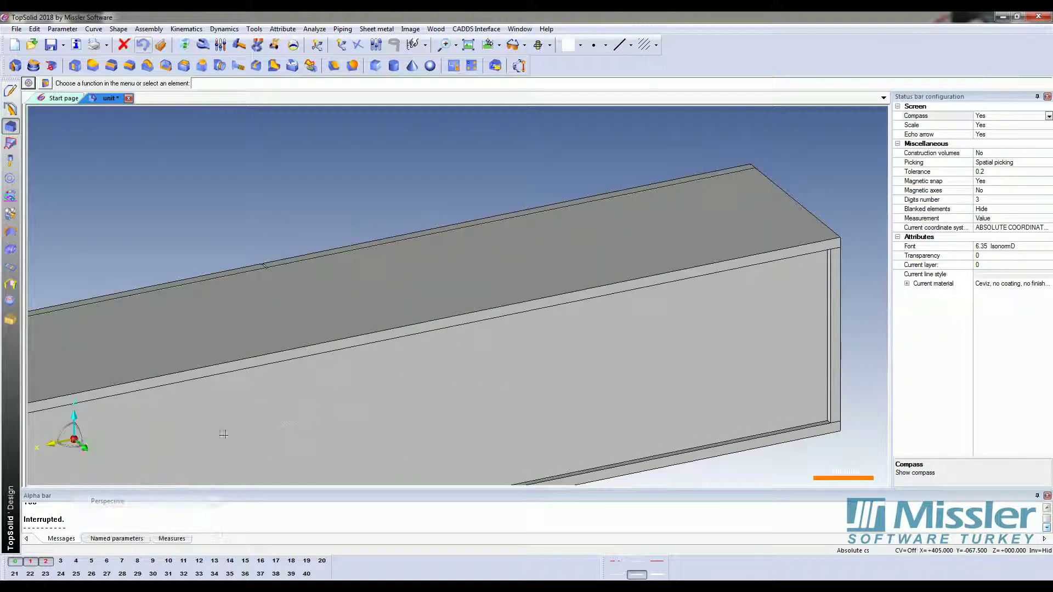